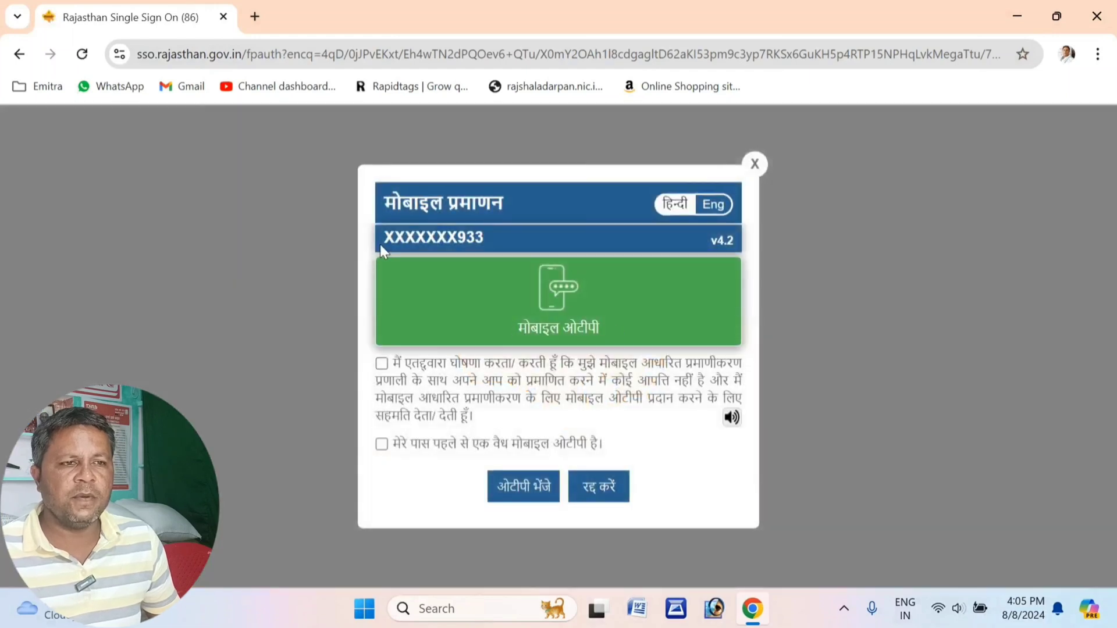
- Send an OTP to the registered mobile, enter it and verify to sign in to e-Mitra
left_click(520, 494)
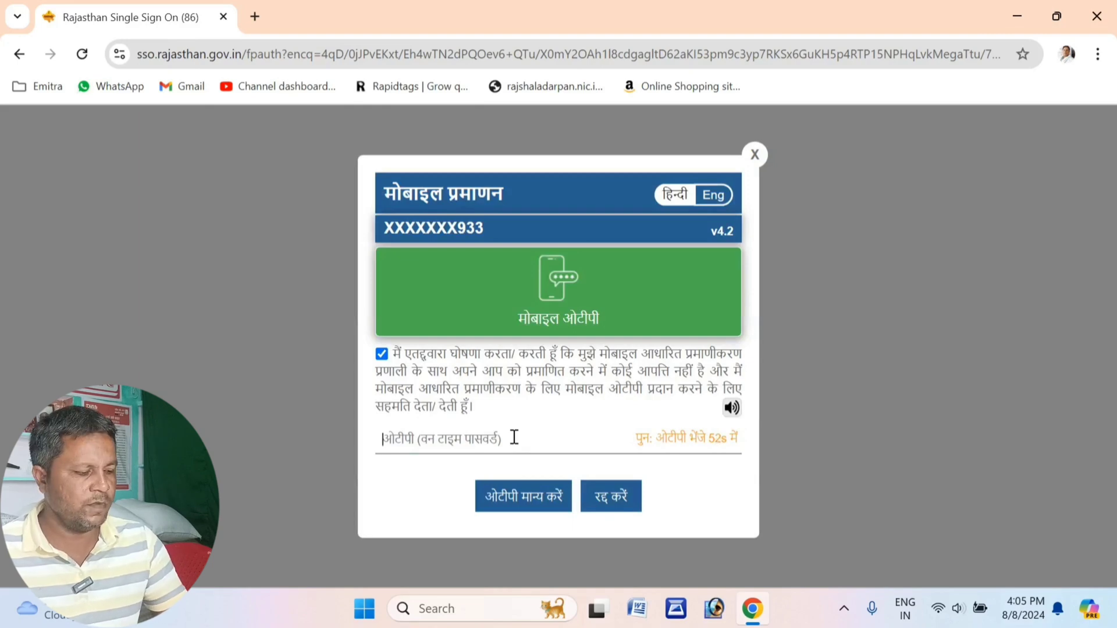
type("••••••")
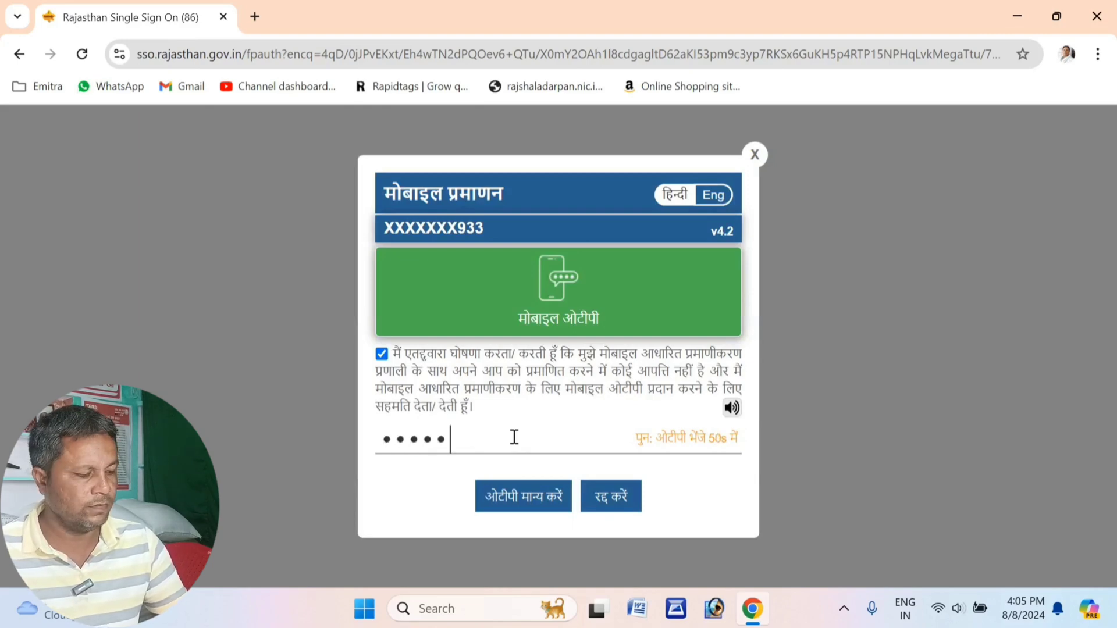
left_click(532, 497)
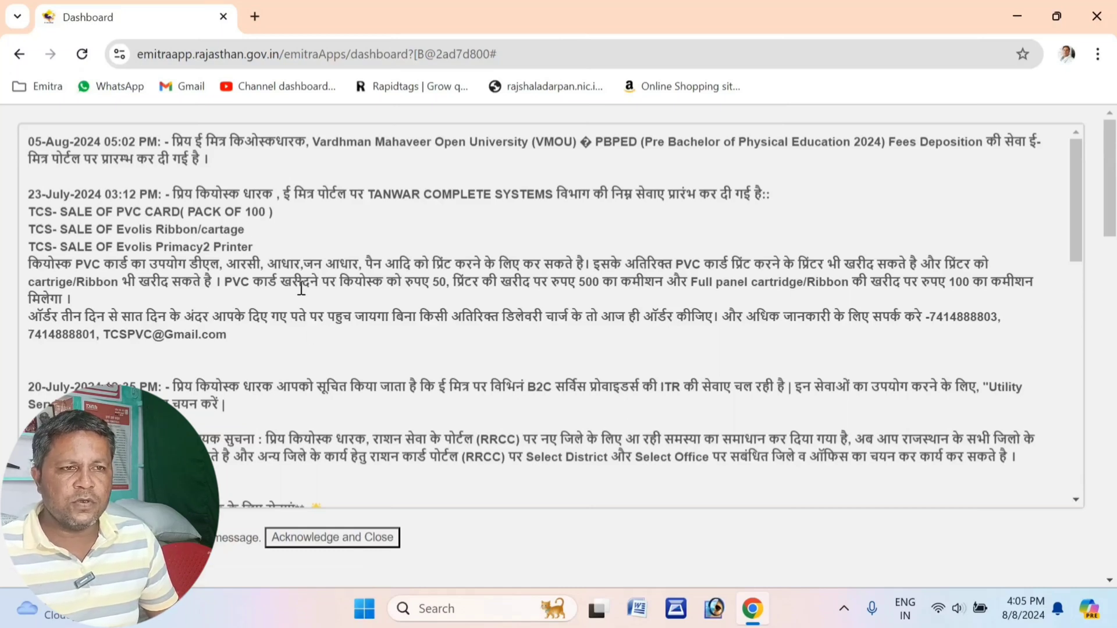
- Dismiss the announcements notice and go to the Application Type Services page
left_click(333, 538)
scroll(475, 428, "down", 5)
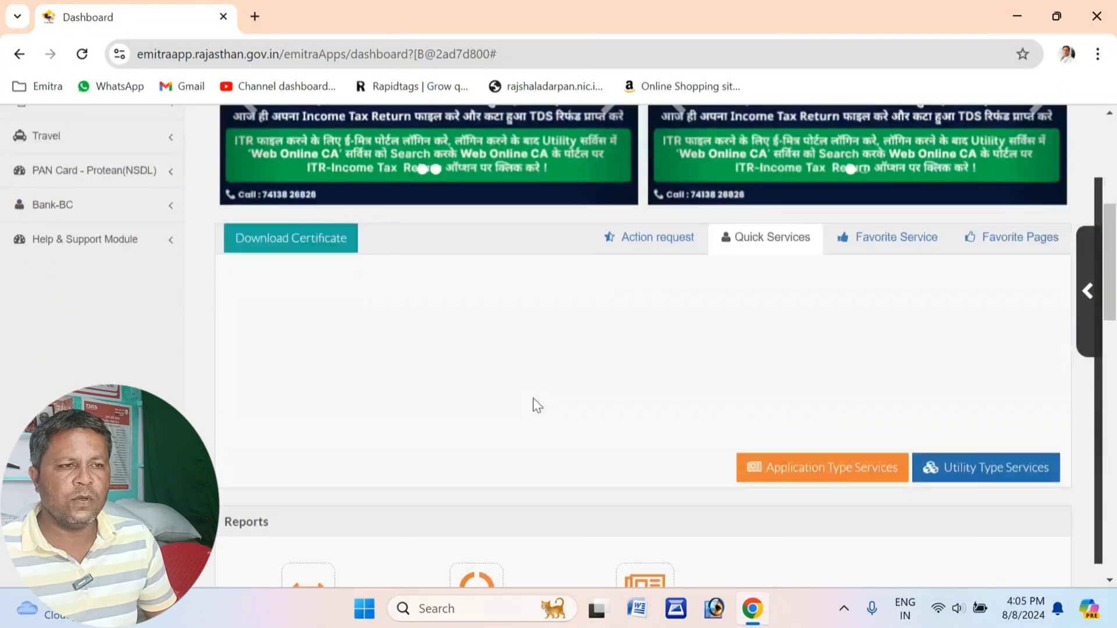
left_click(836, 474)
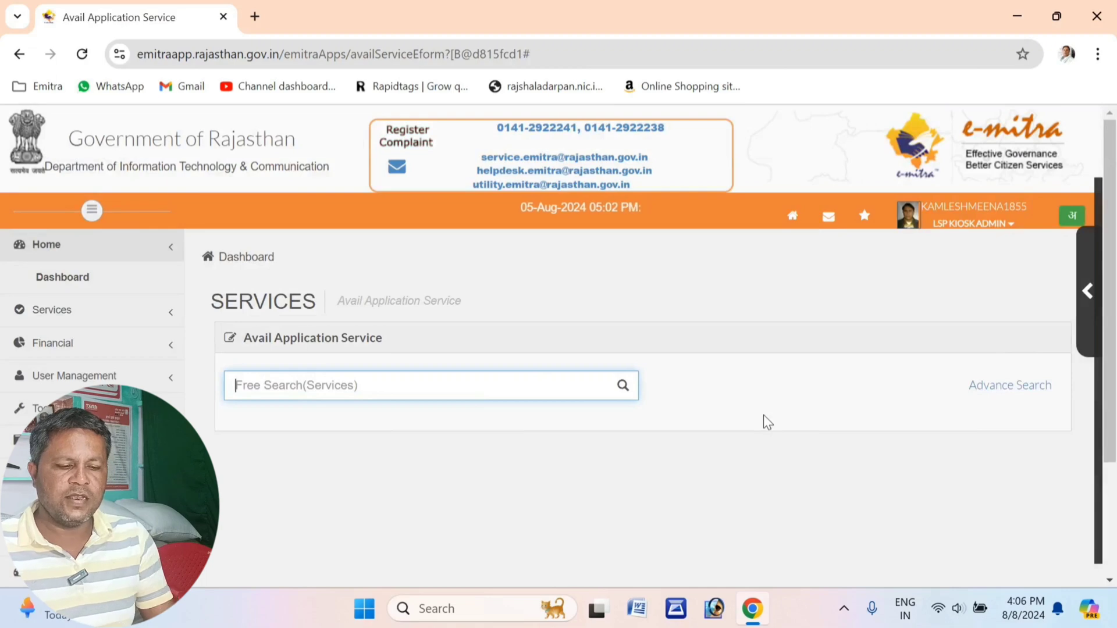
- Search 'cast', switch to Hindi, and choose Caste Certificate -SC/ST (Resident of Rajasthan)
type("cast")
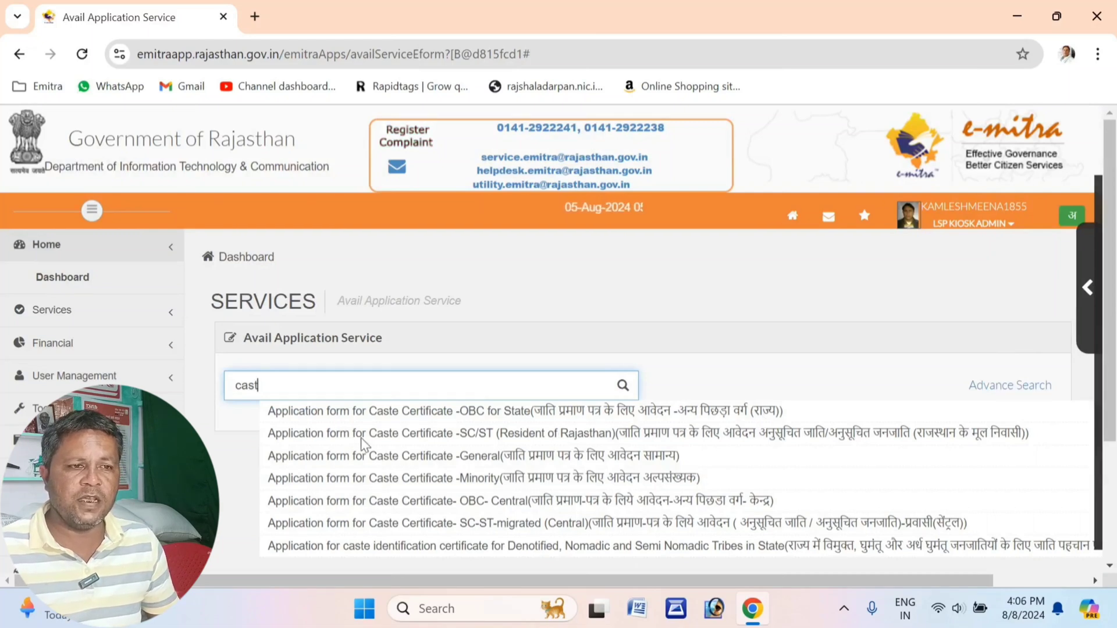
left_click(578, 438)
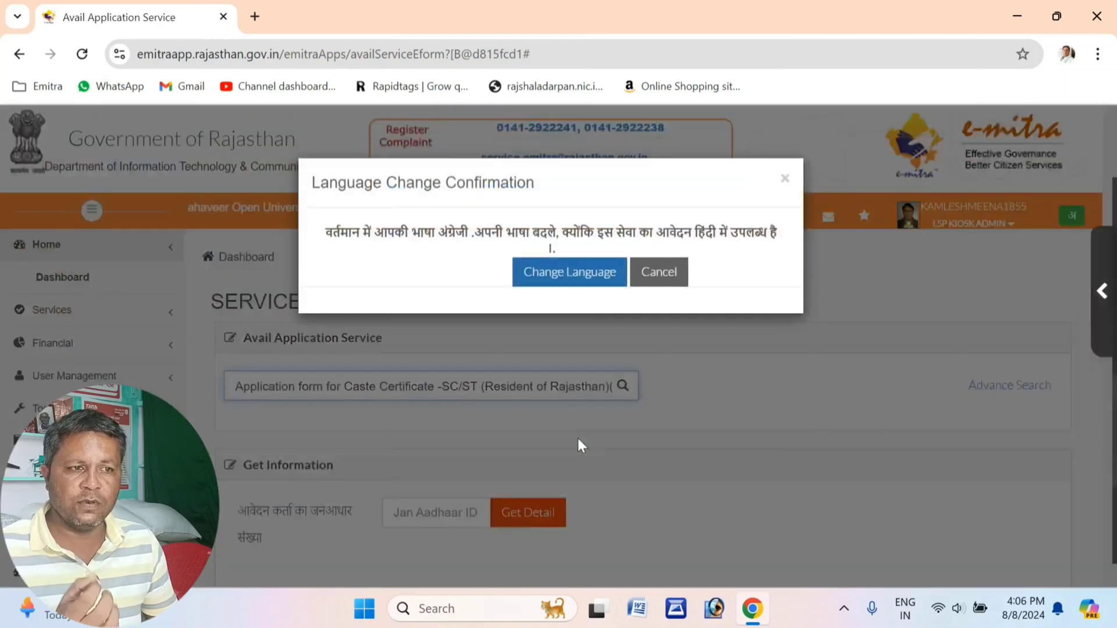
left_click(552, 278)
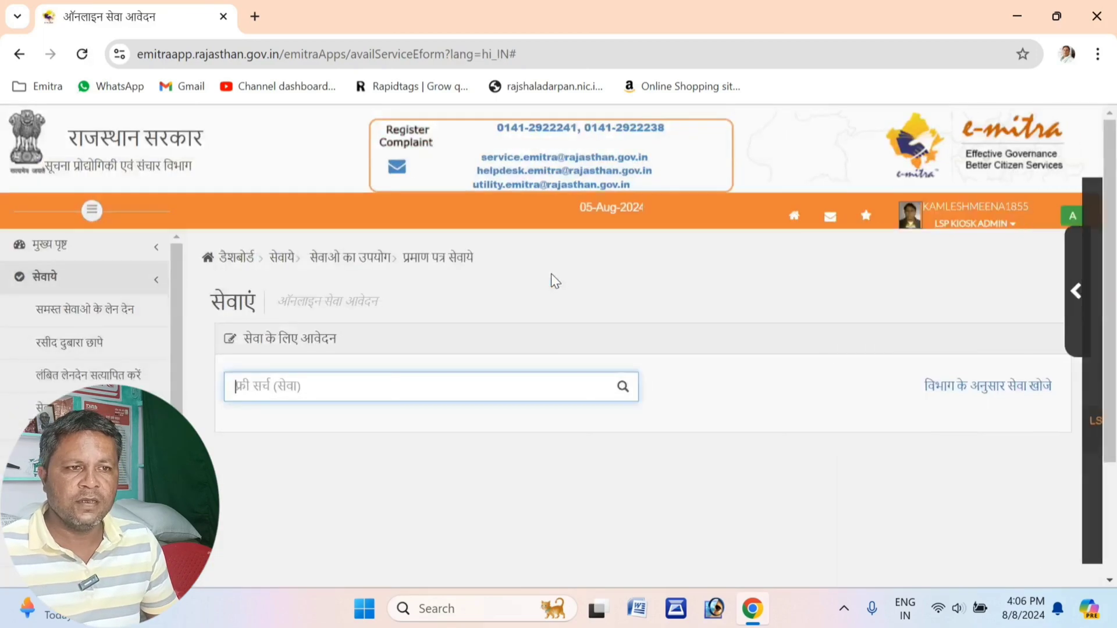
type("cast")
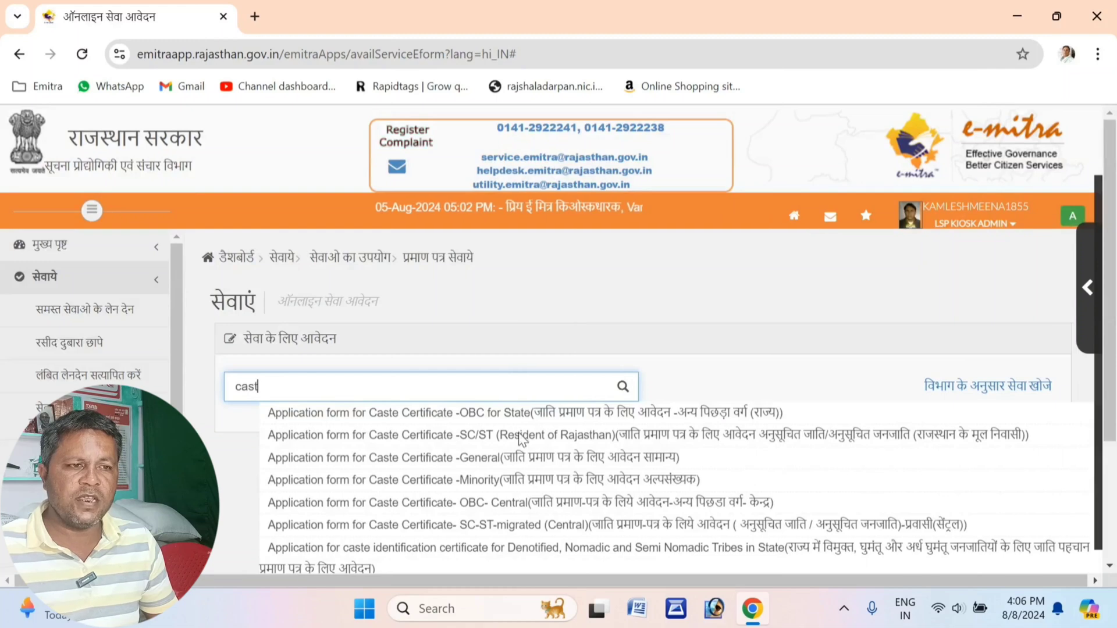
left_click(520, 439)
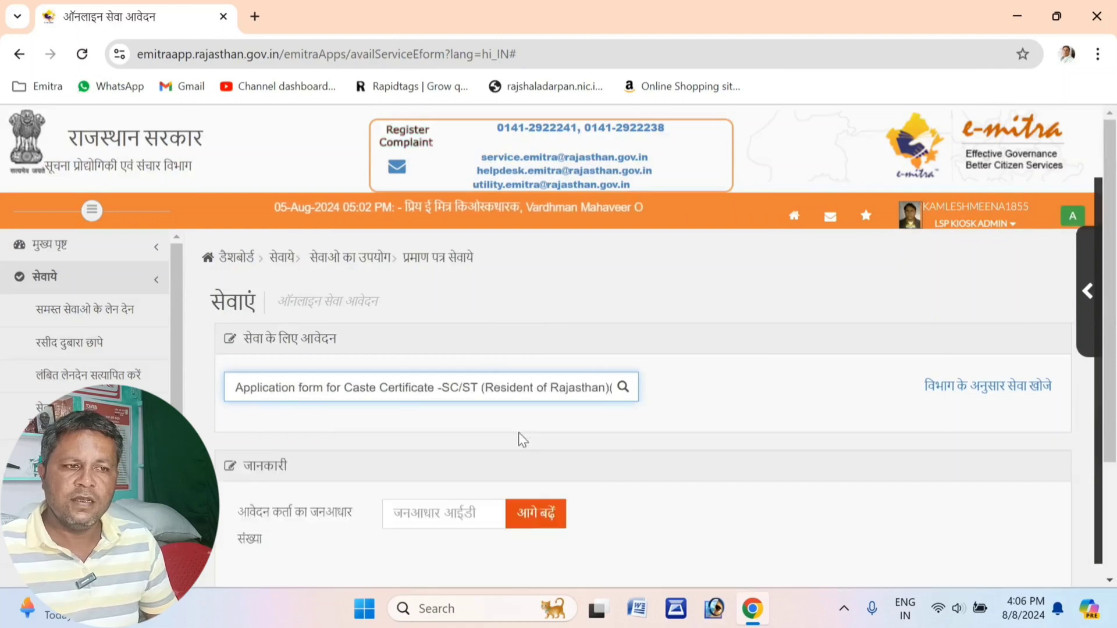
scroll(469, 429, "down", 2)
left_click(451, 423)
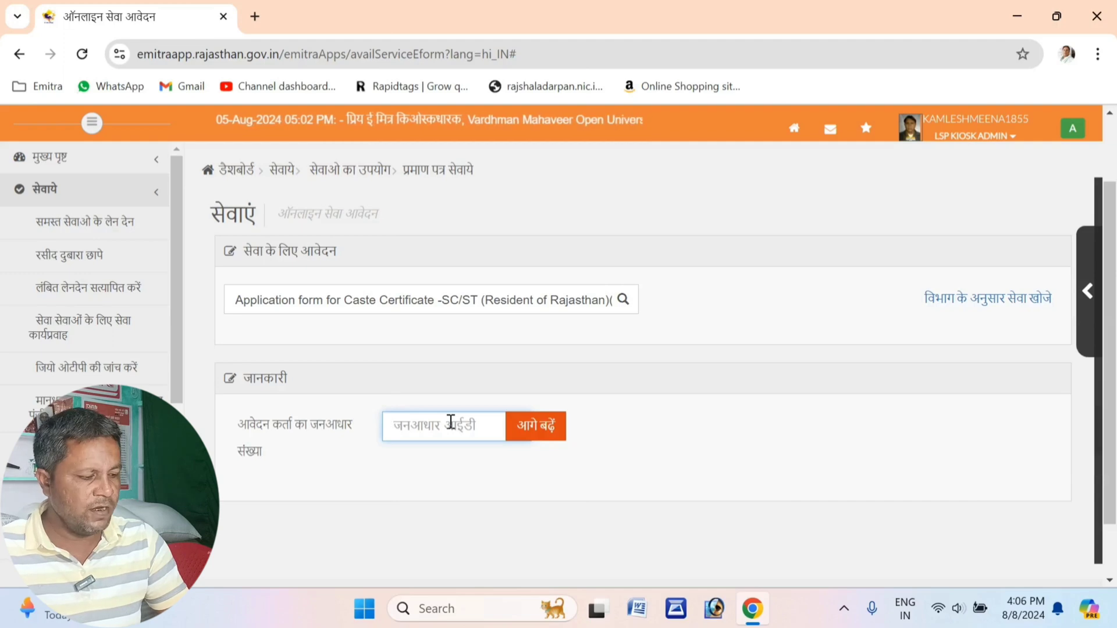
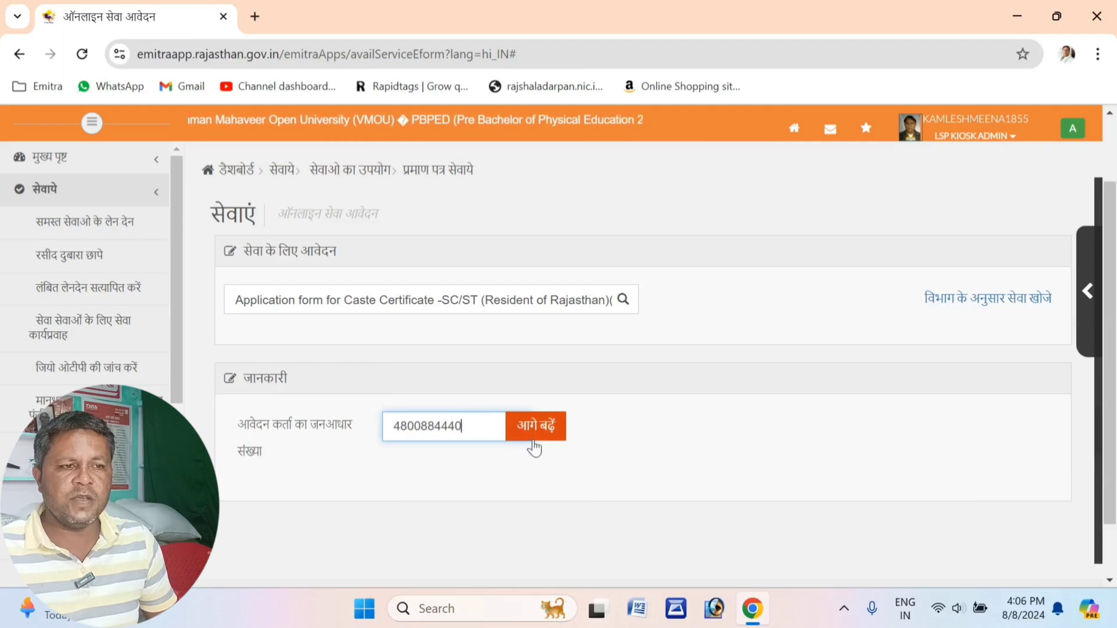
- Look up the applicant's Jan Aadhaar ID and pick the applying family member
left_click(543, 429)
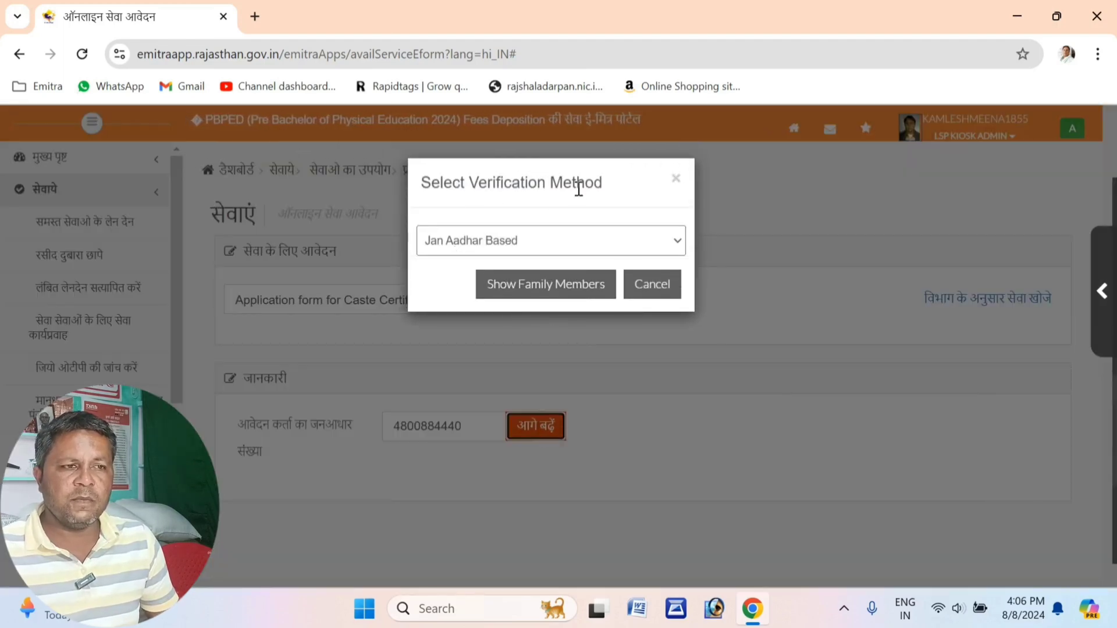
left_click(537, 285)
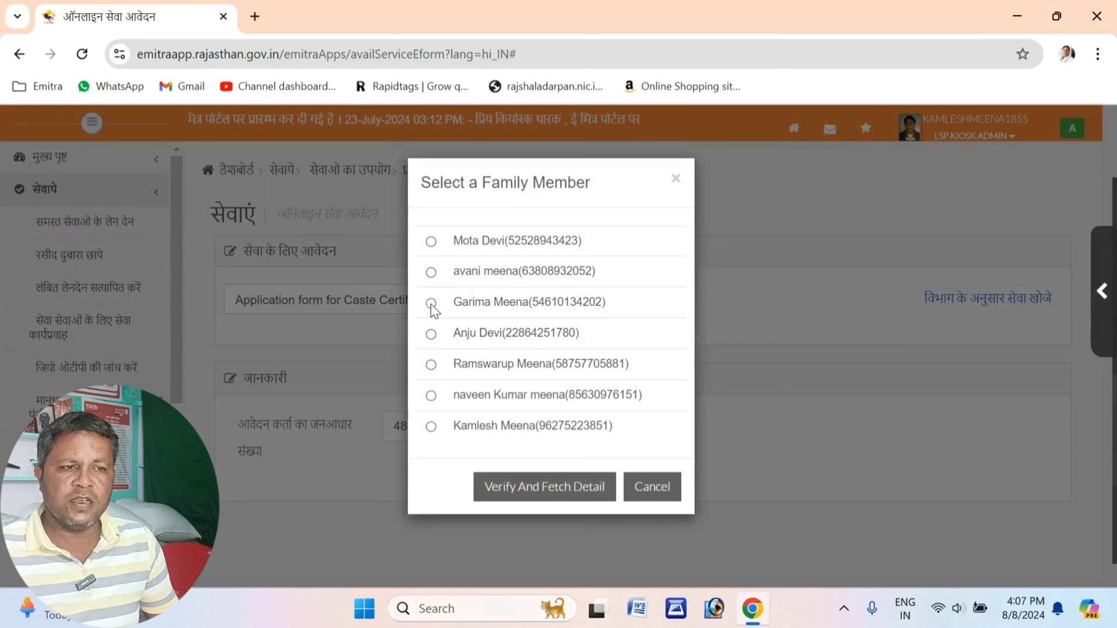
left_click(431, 303)
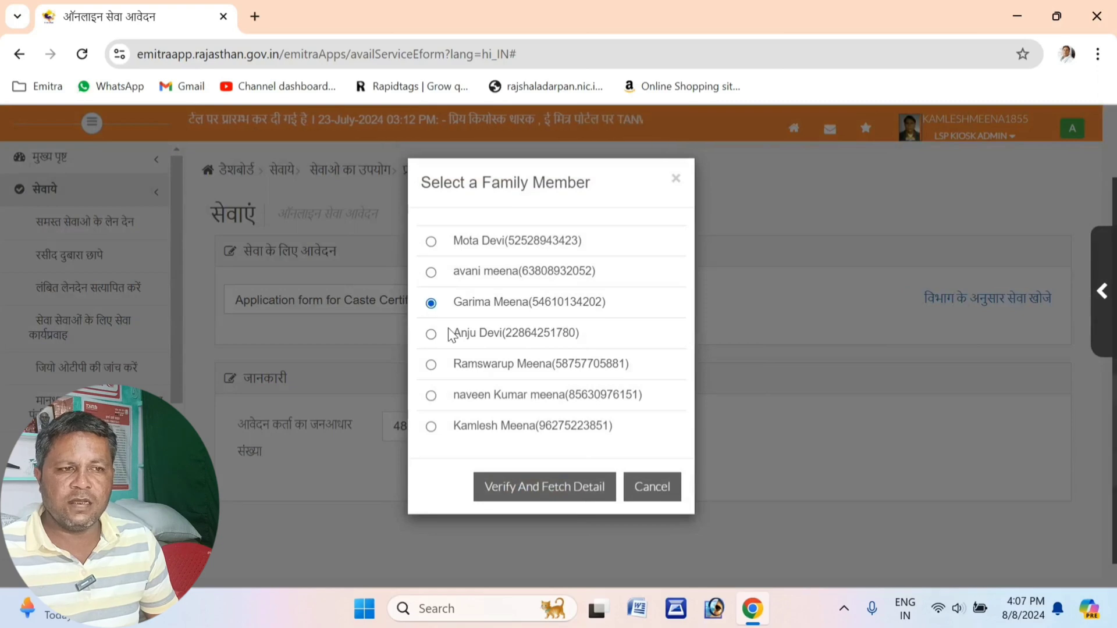
- Verify the chosen member with the received OTP to fetch their details
left_click(537, 492)
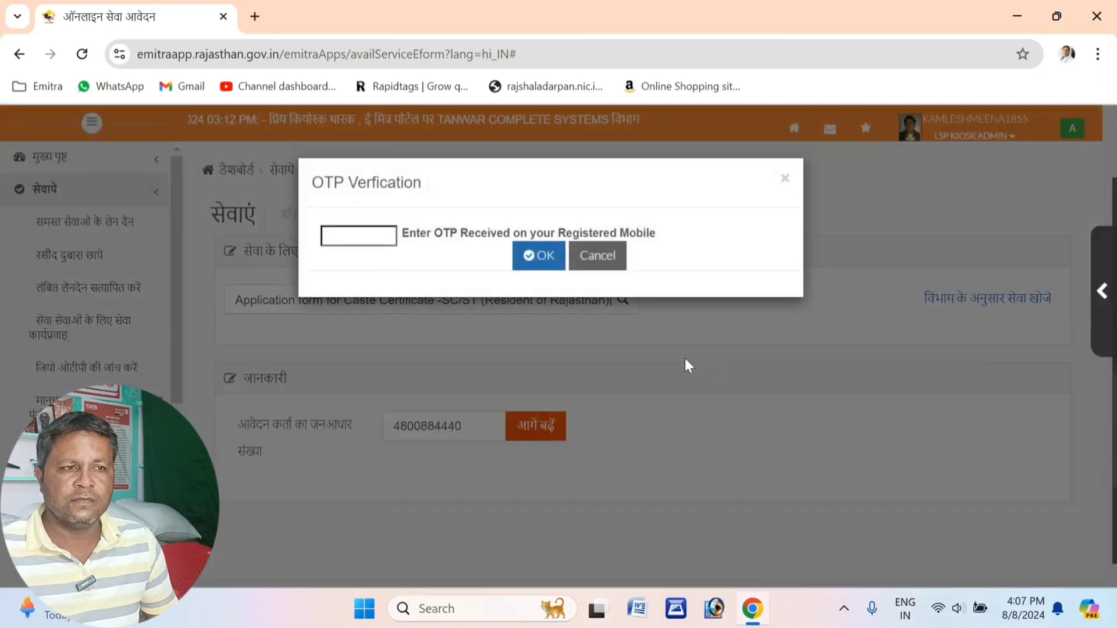
left_click(374, 233)
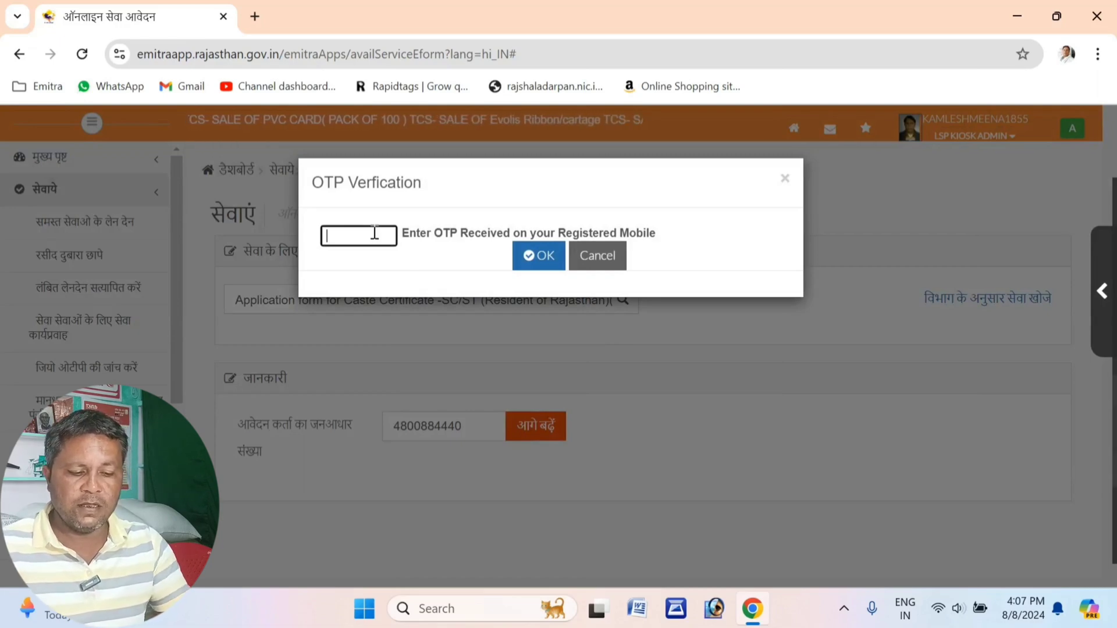
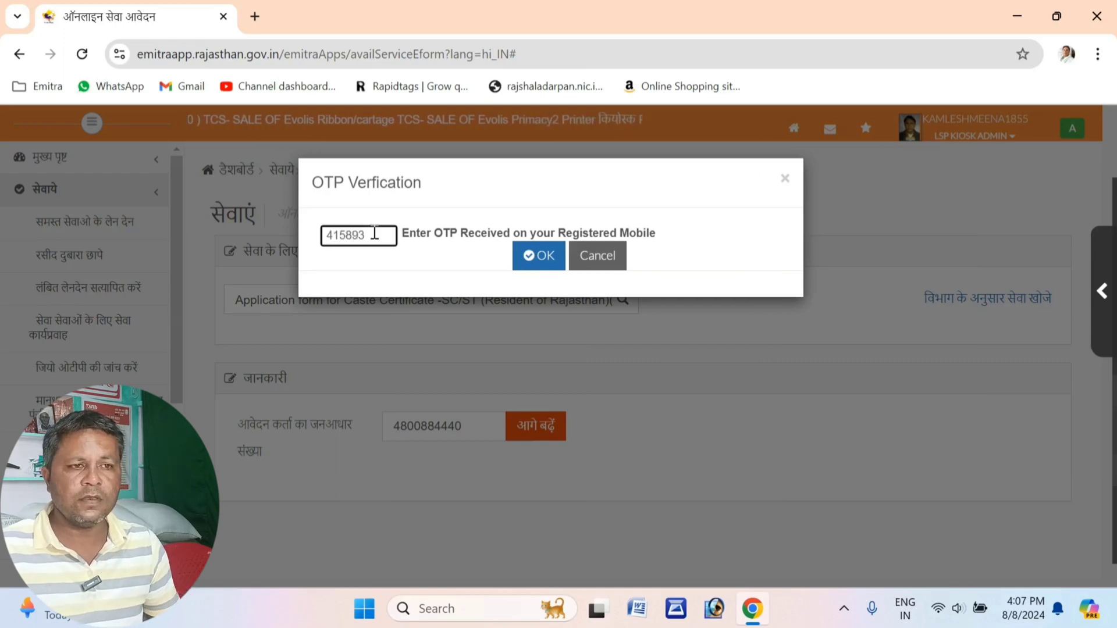
left_click(533, 254)
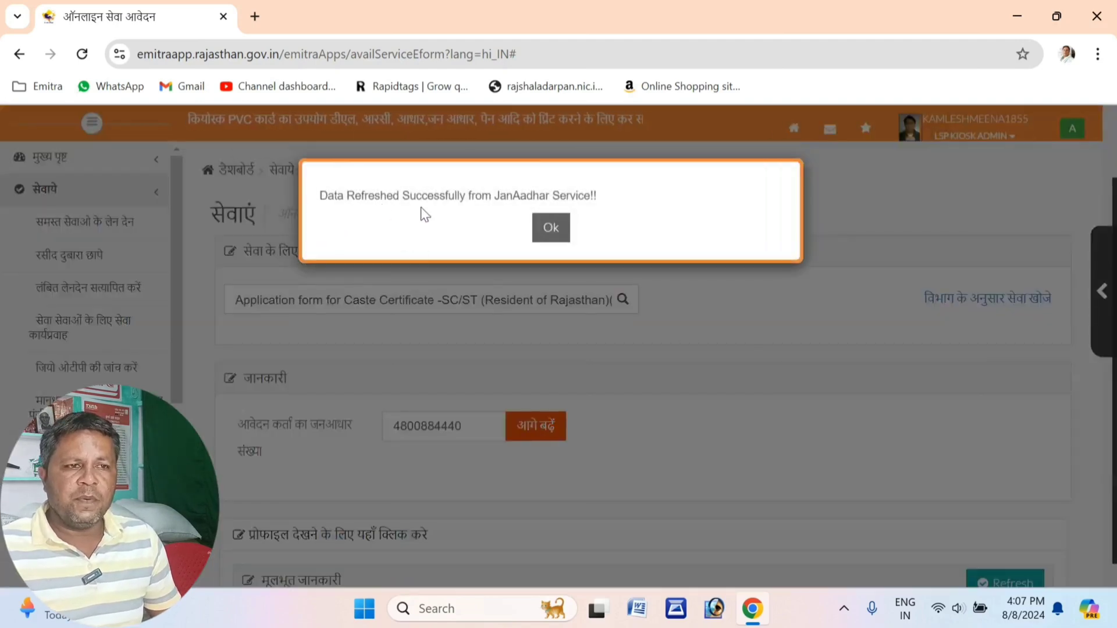
- Dismiss the data-refreshed message and replace the applicant's mobile number
left_click(551, 229)
scroll(673, 357, "down", 7)
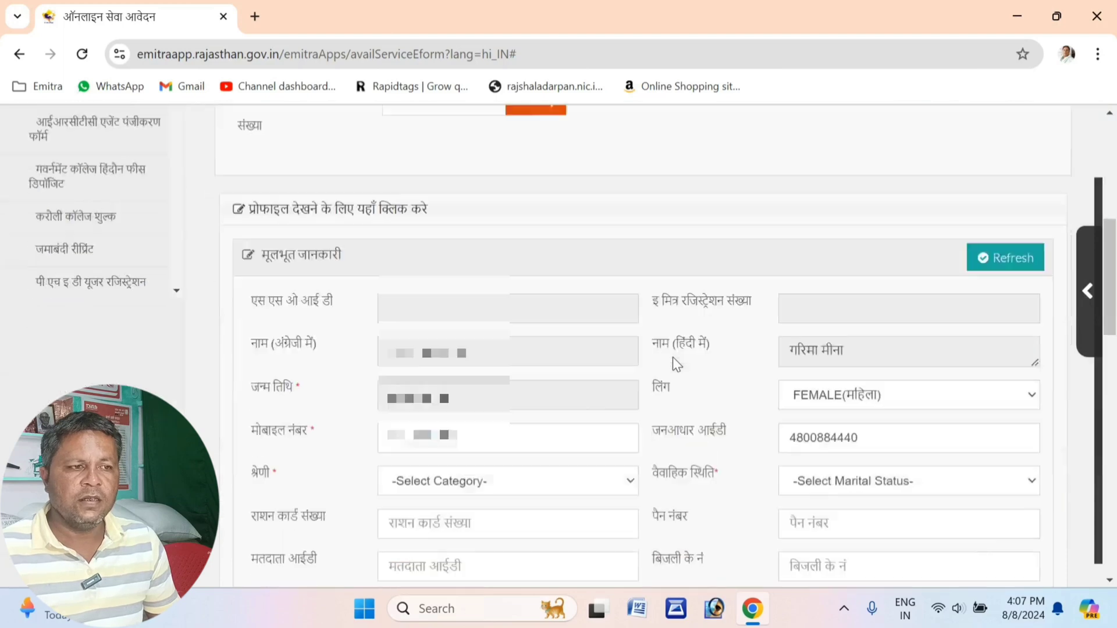
scroll(673, 357, "down", 1)
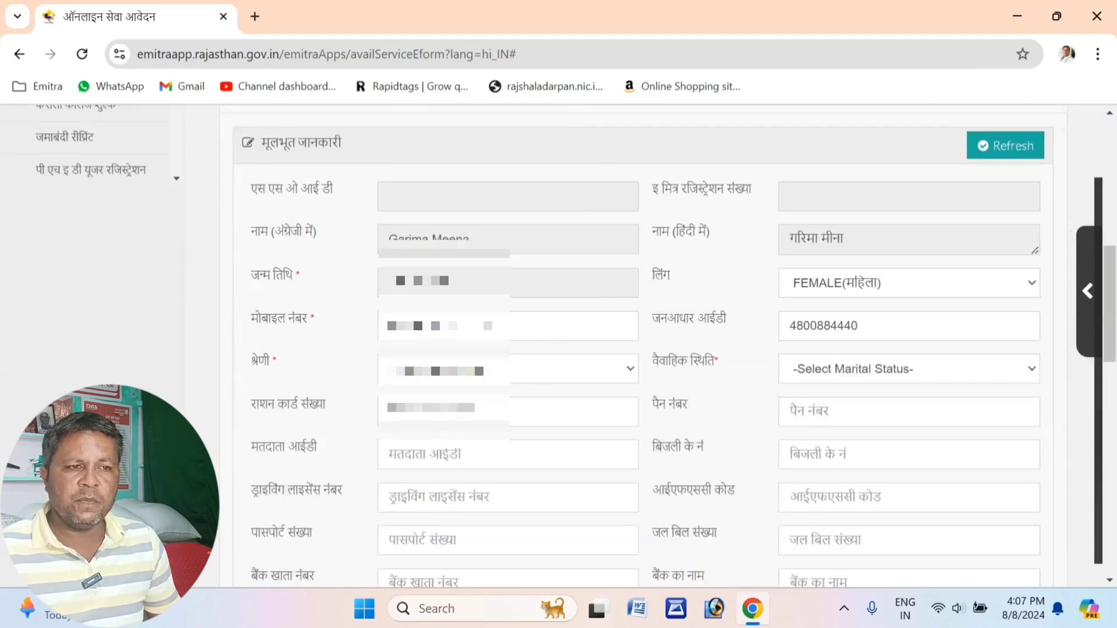
double_click(487, 322)
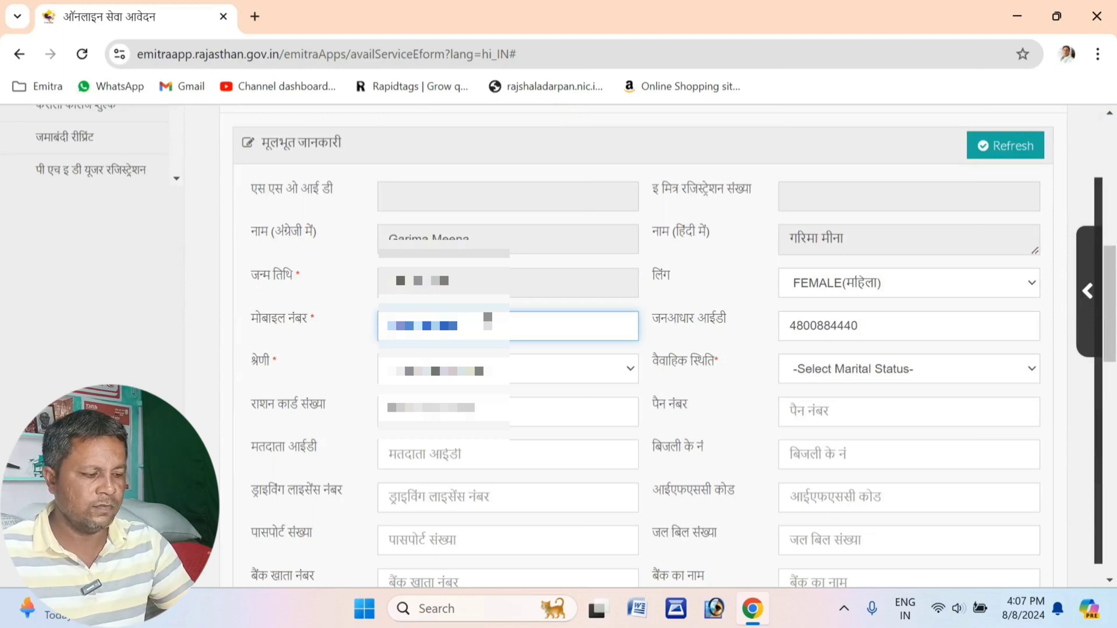
type("98")
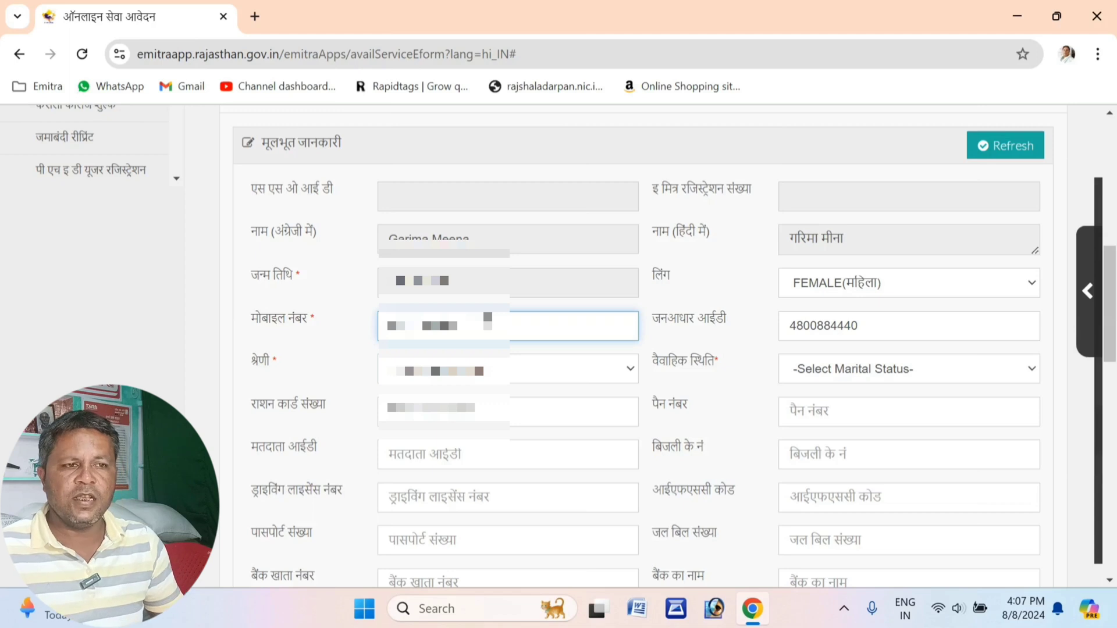
left_click(340, 336)
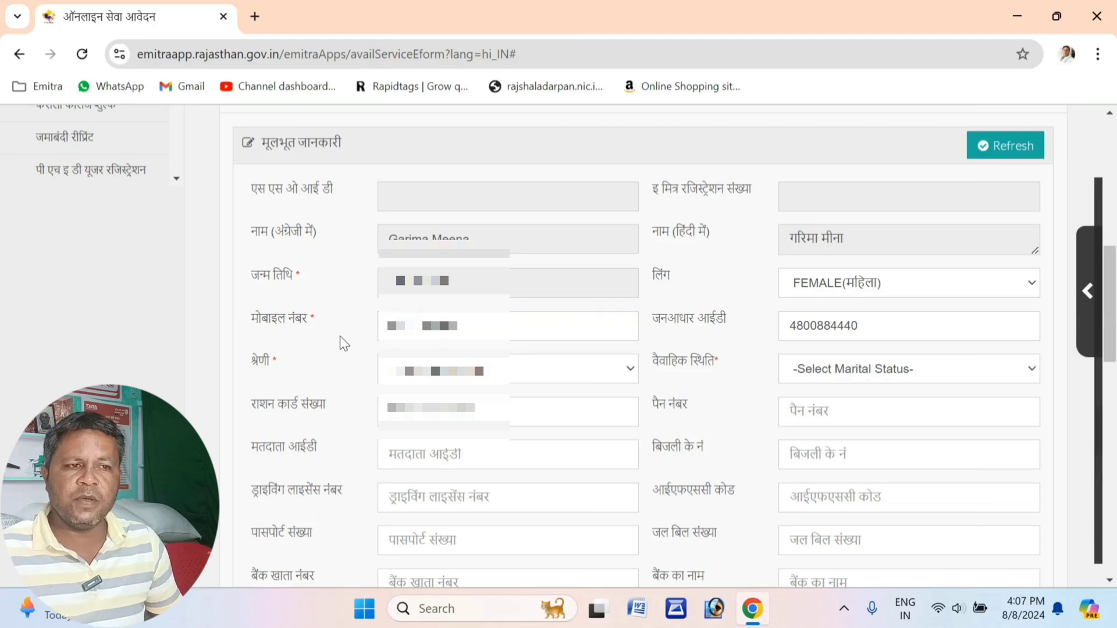
- Set marital status to UnMarried and category to SCHEDULE TRIBE, leaving PAN empty
left_click(826, 371)
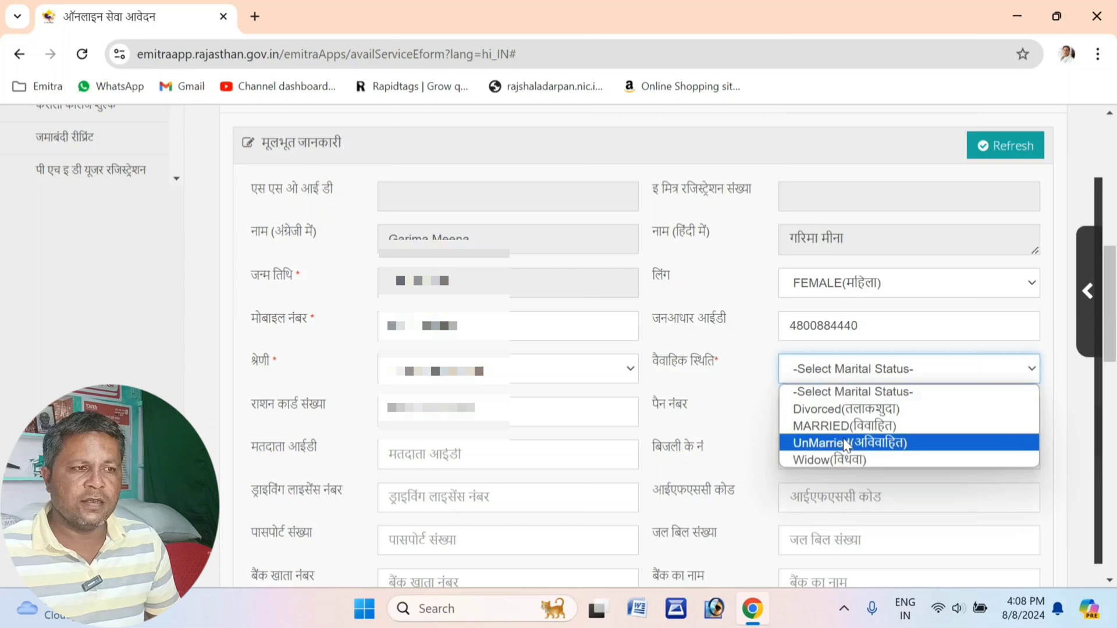
left_click(845, 443)
key("Tab")
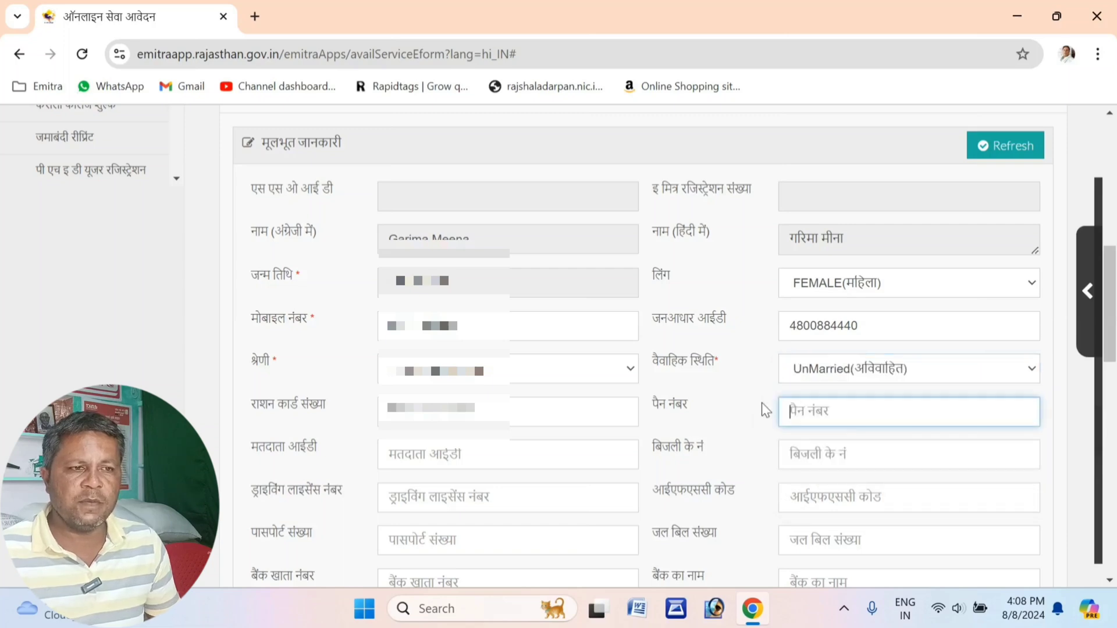
left_click(686, 401)
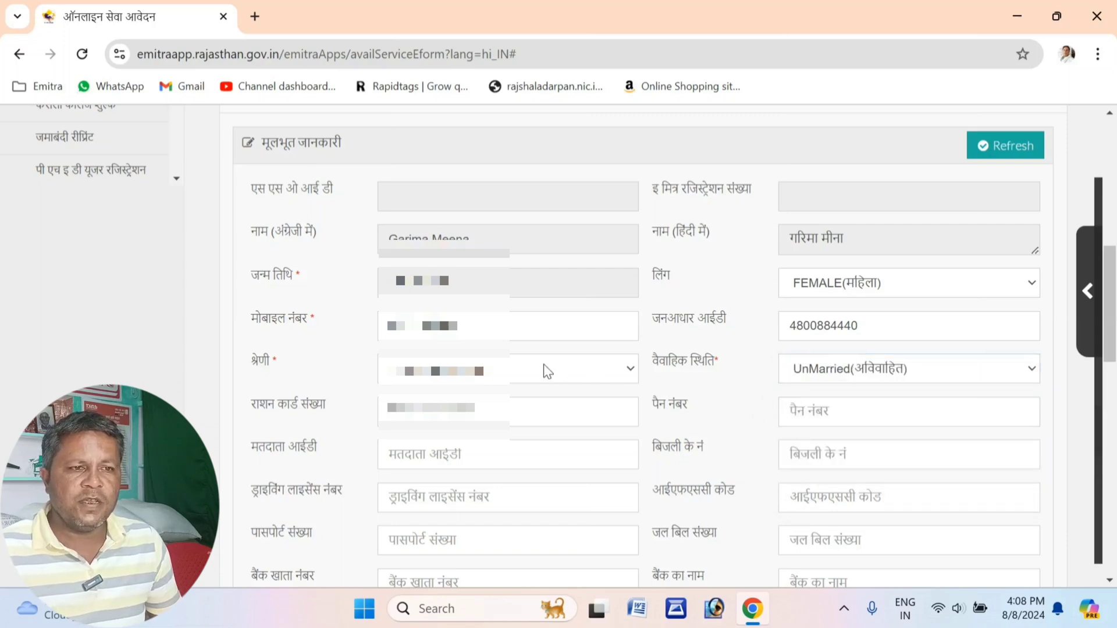
left_click(525, 365)
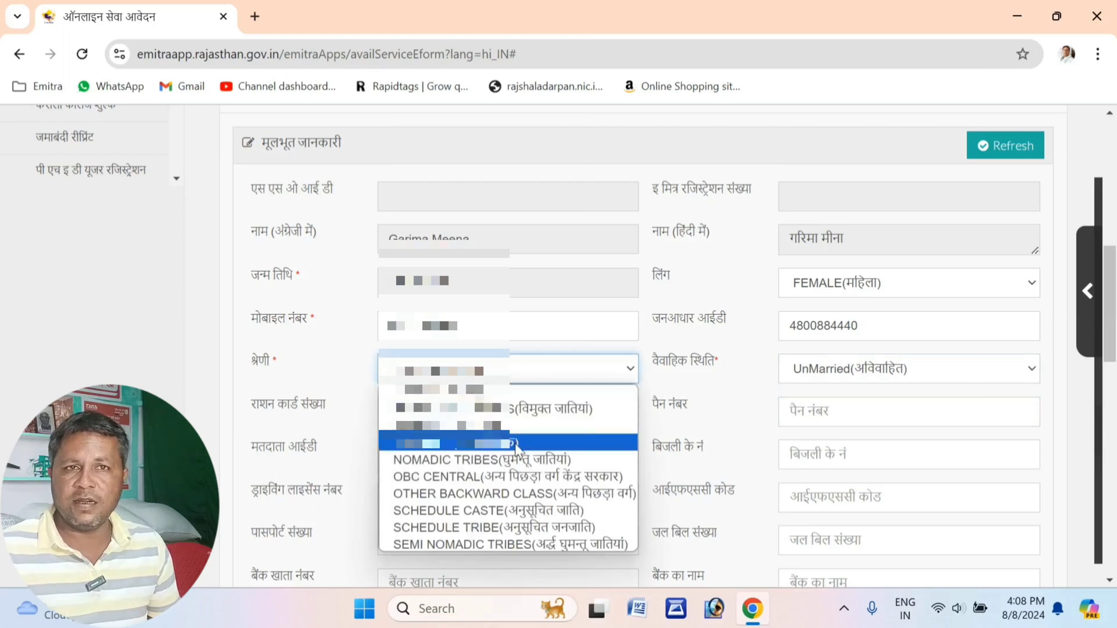
left_click(531, 528)
left_click(696, 390)
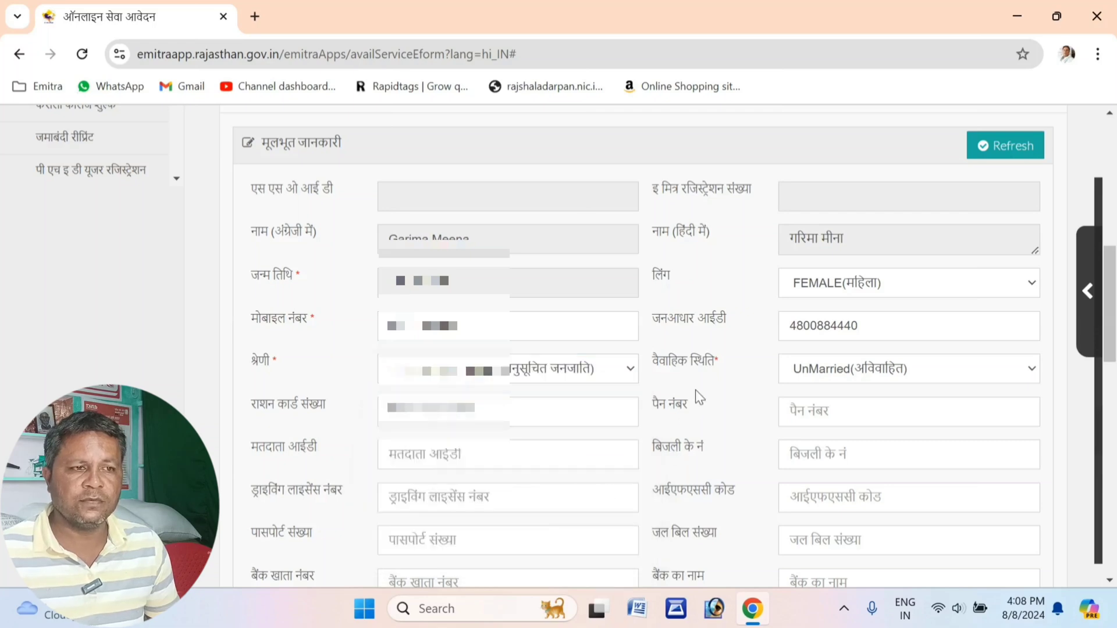
scroll(696, 390, "down", 5)
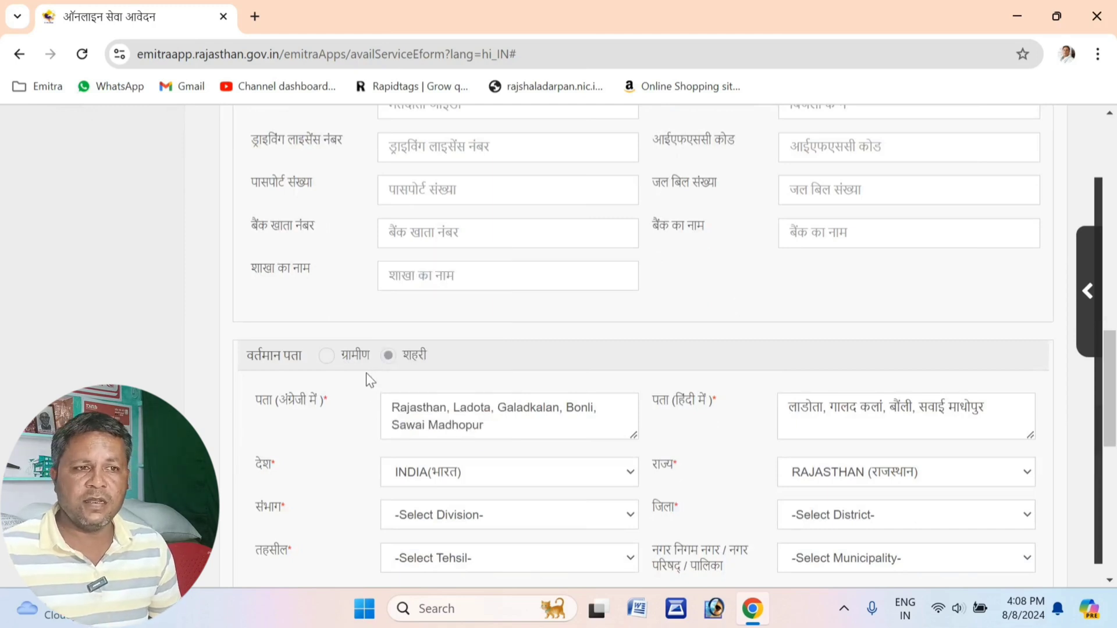
- Mark the present address as rural and correct the English address text
left_click(327, 355)
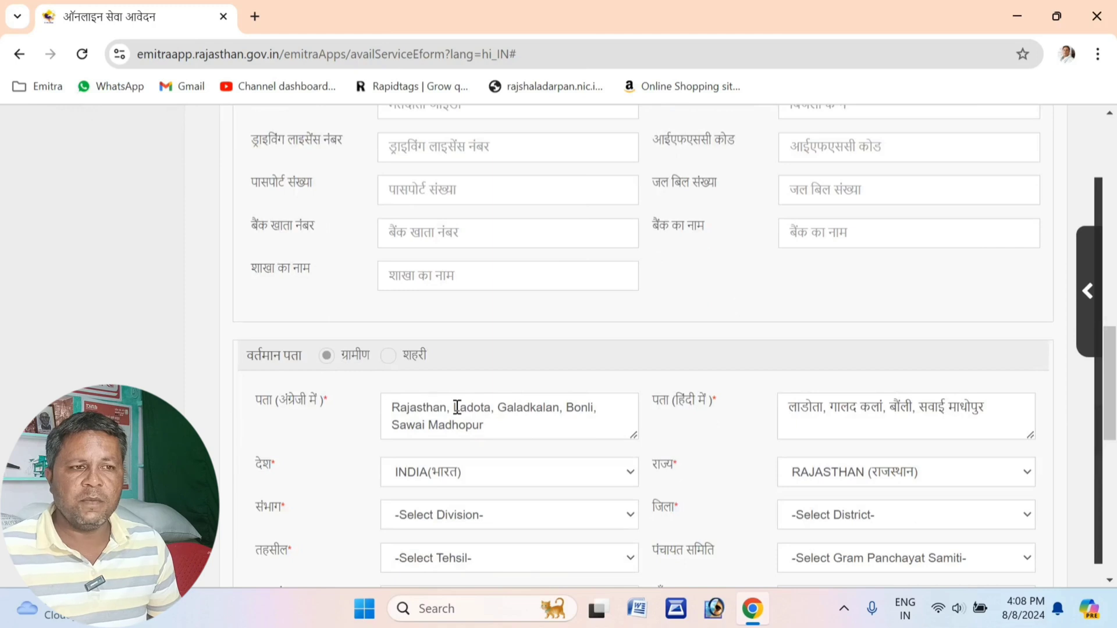
left_click(455, 408)
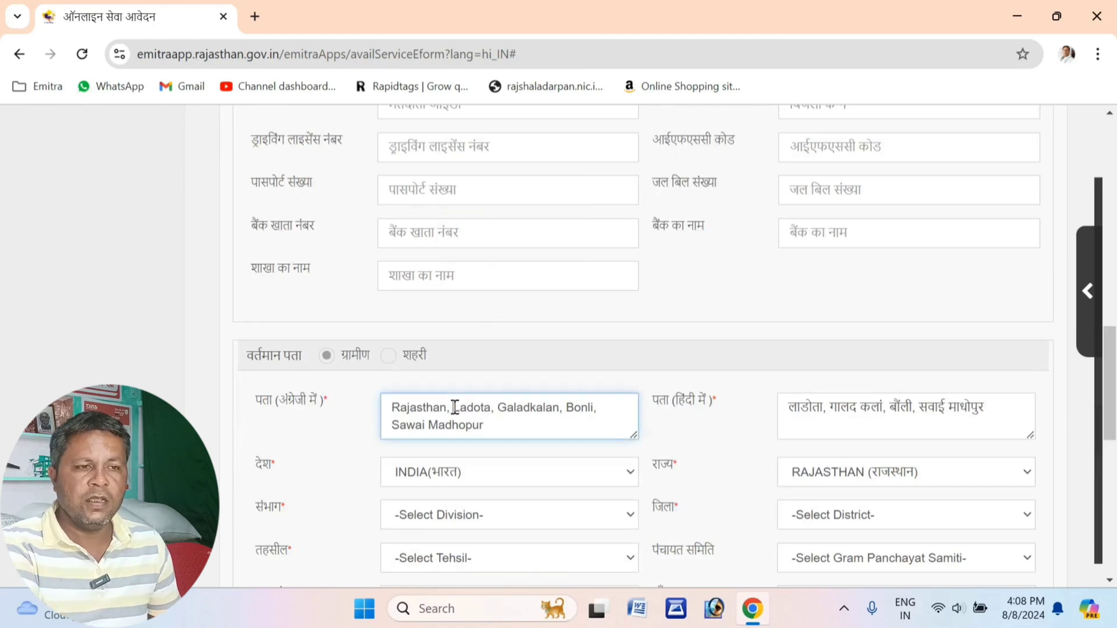
key("BackSpace")
key("BackSpace")
key("BackSpace")
key("BackSpace")
key("BackSpace")
key("BackSpace")
key("BackSpace")
key("BackSpace")
key("BackSpace")
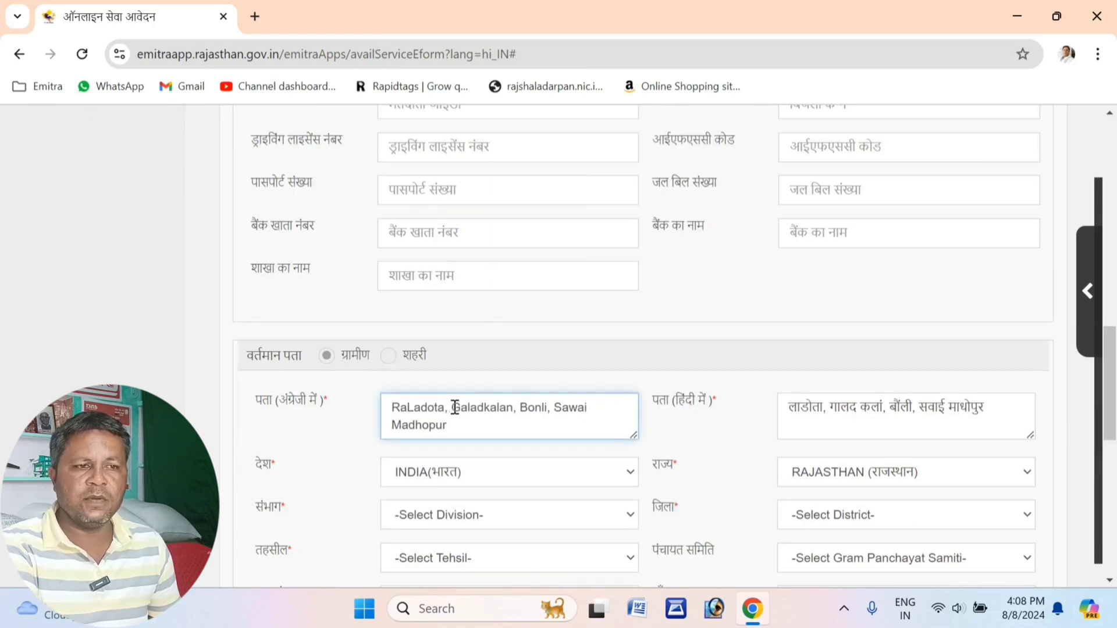
key("BackSpace")
key("BackSpace")
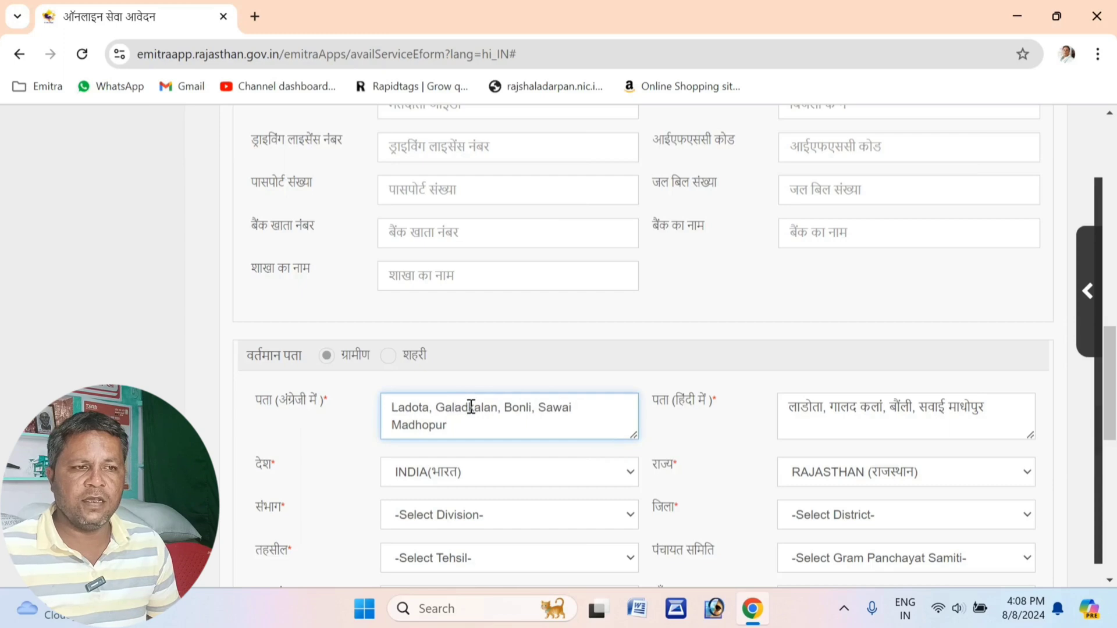
left_click(471, 407)
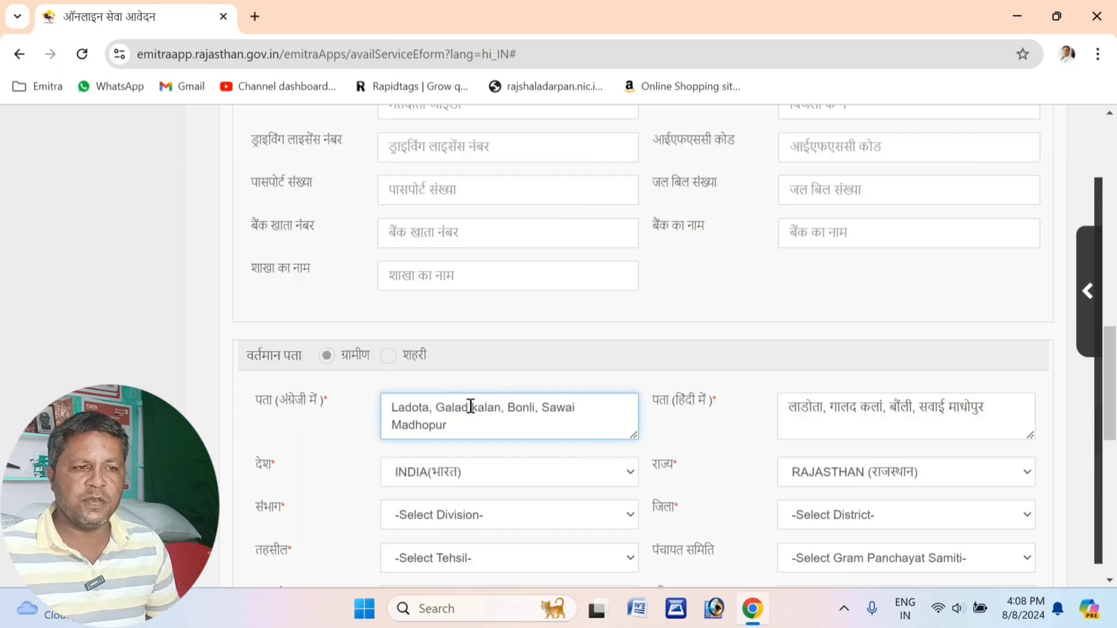
left_click(658, 431)
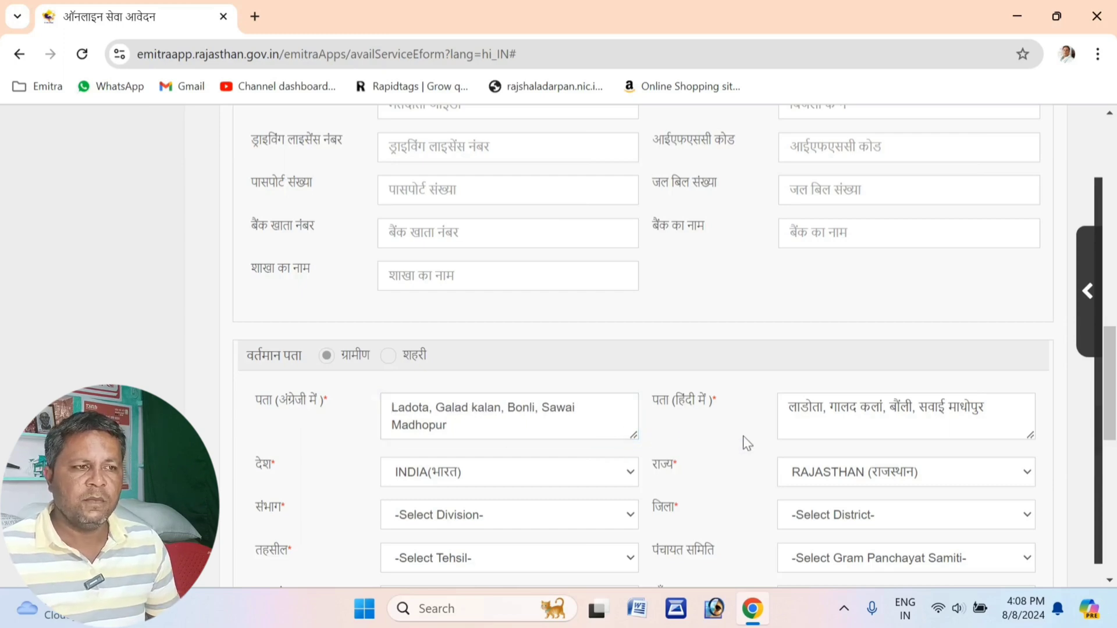
scroll(743, 444, "down", 3)
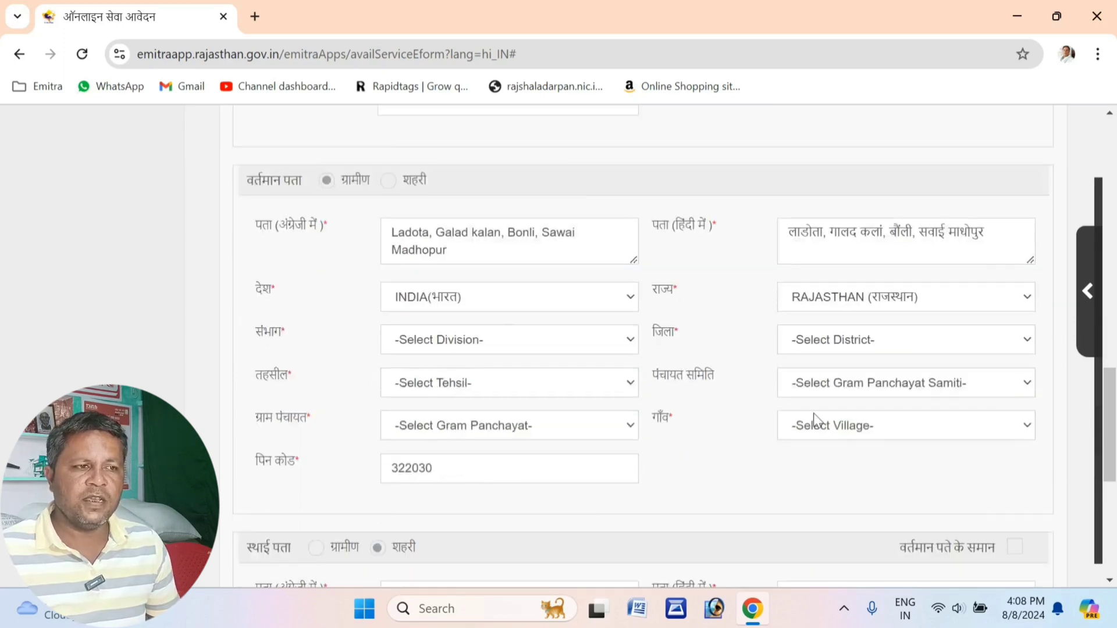
- Choose BHARATPUR DIVISION, district SAWAI MADHOPUR, tehsil BONLI and panchayat samiti BONLI
left_click(480, 341)
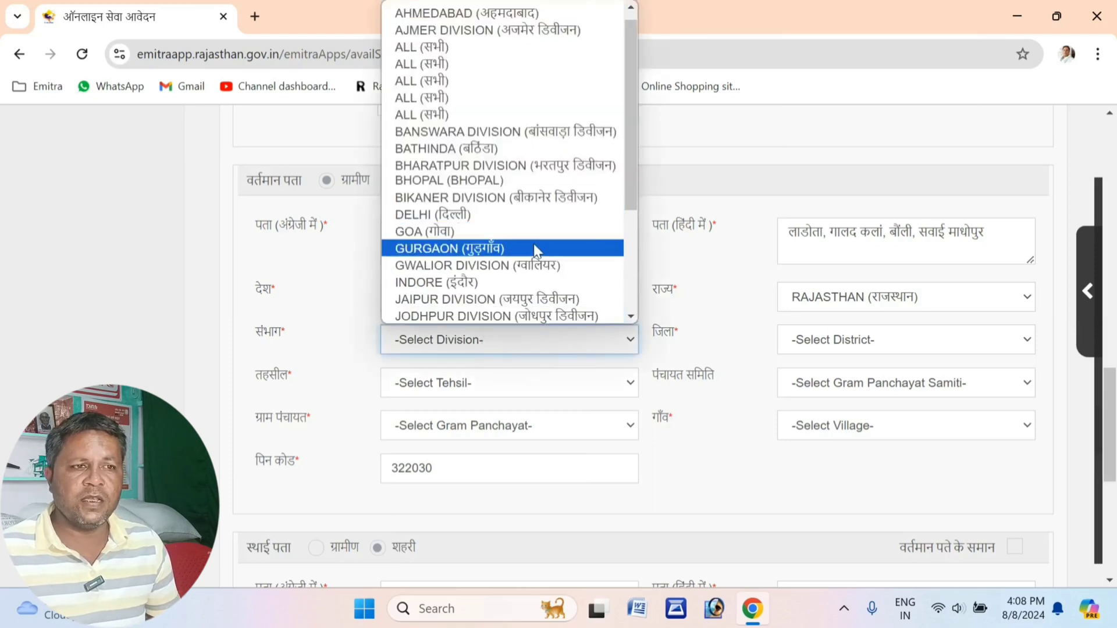
left_click(553, 167)
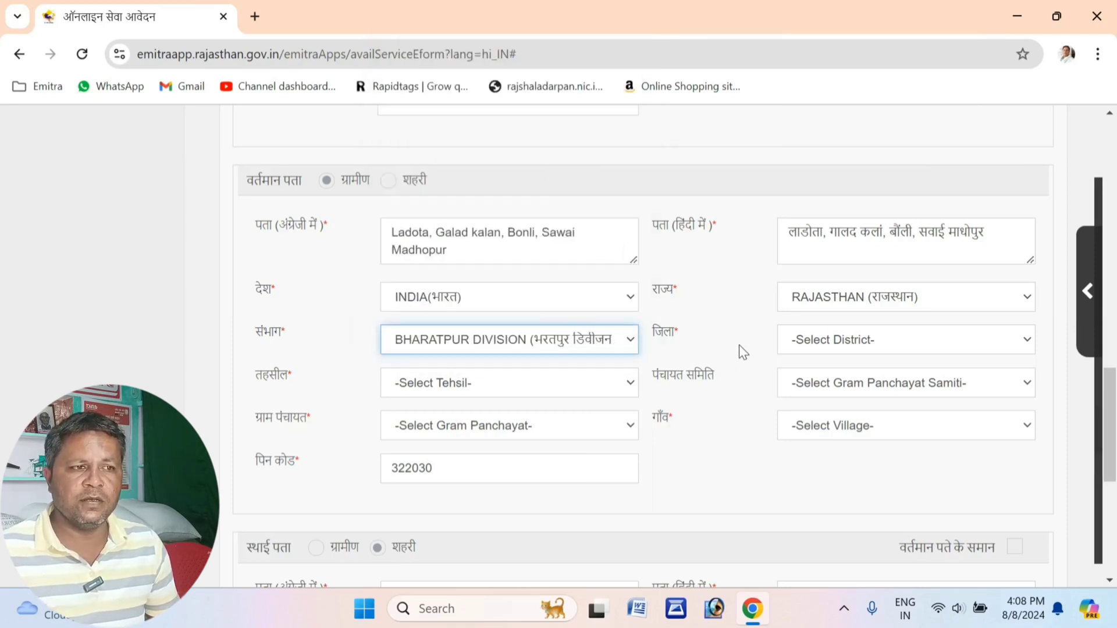
left_click(819, 337)
left_click(847, 462)
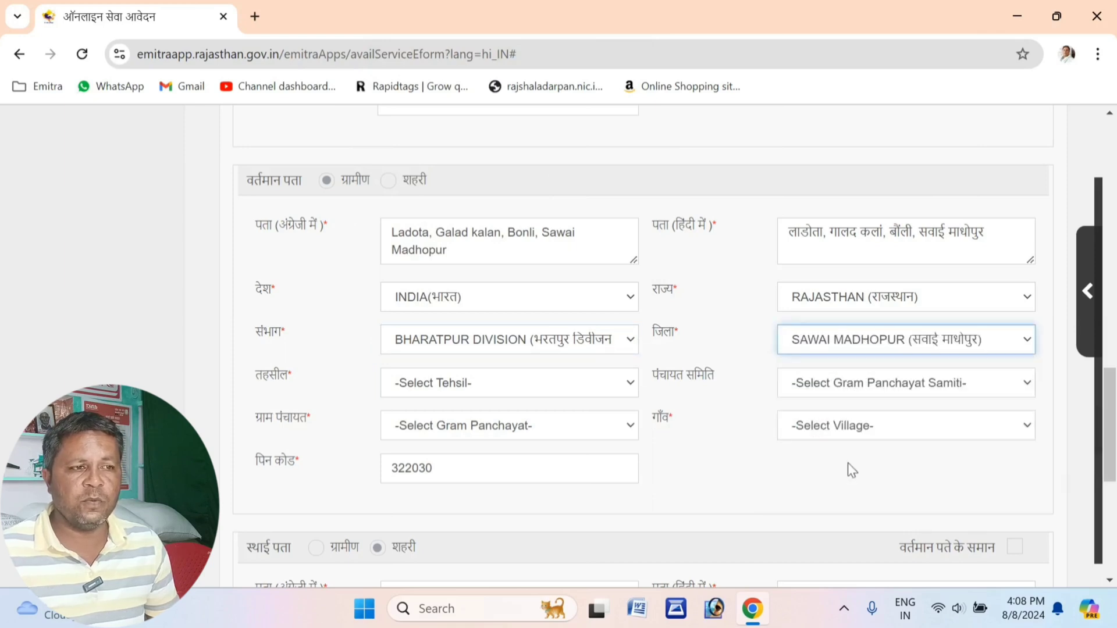
left_click(574, 381)
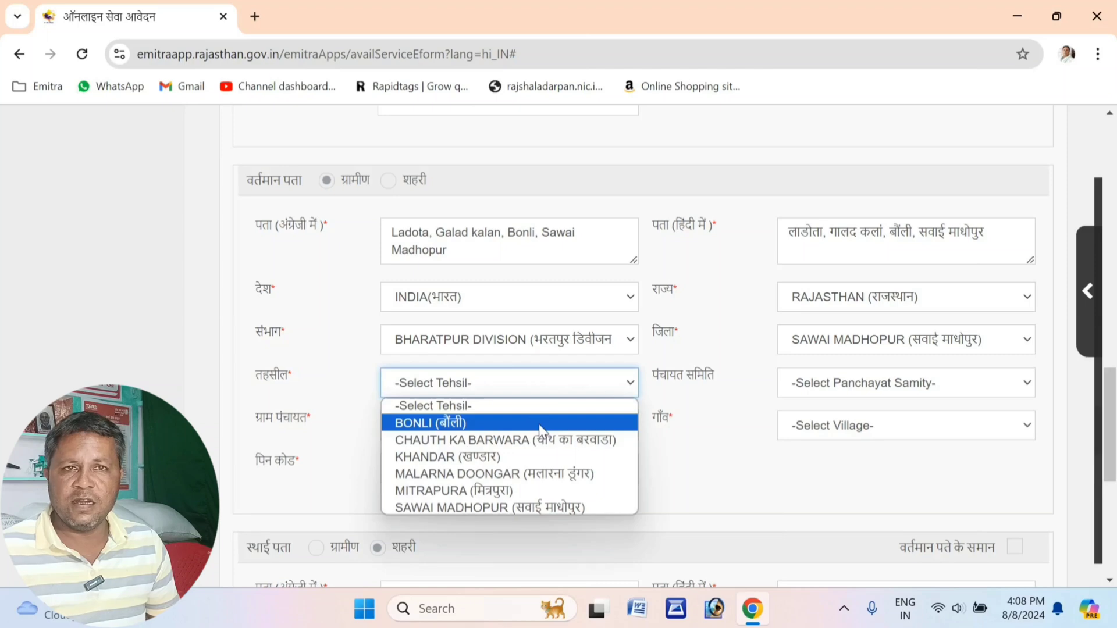
left_click(539, 424)
left_click(820, 385)
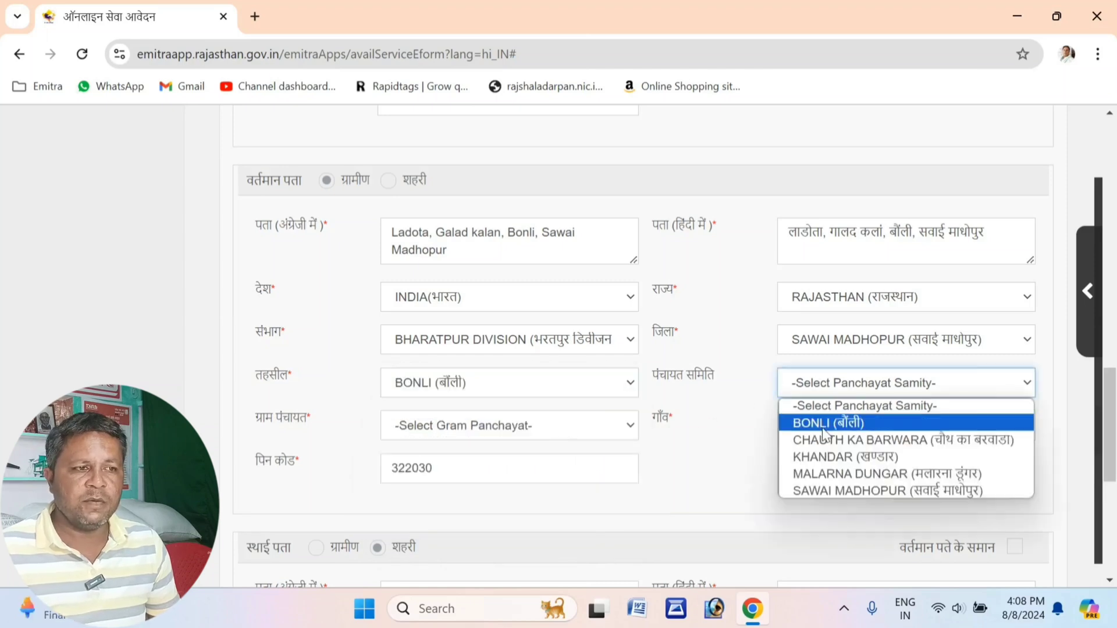
left_click(824, 425)
- Choose gram panchayat GALADKALAN and village LADOTA, leaving the PIN code unchanged
left_click(610, 429)
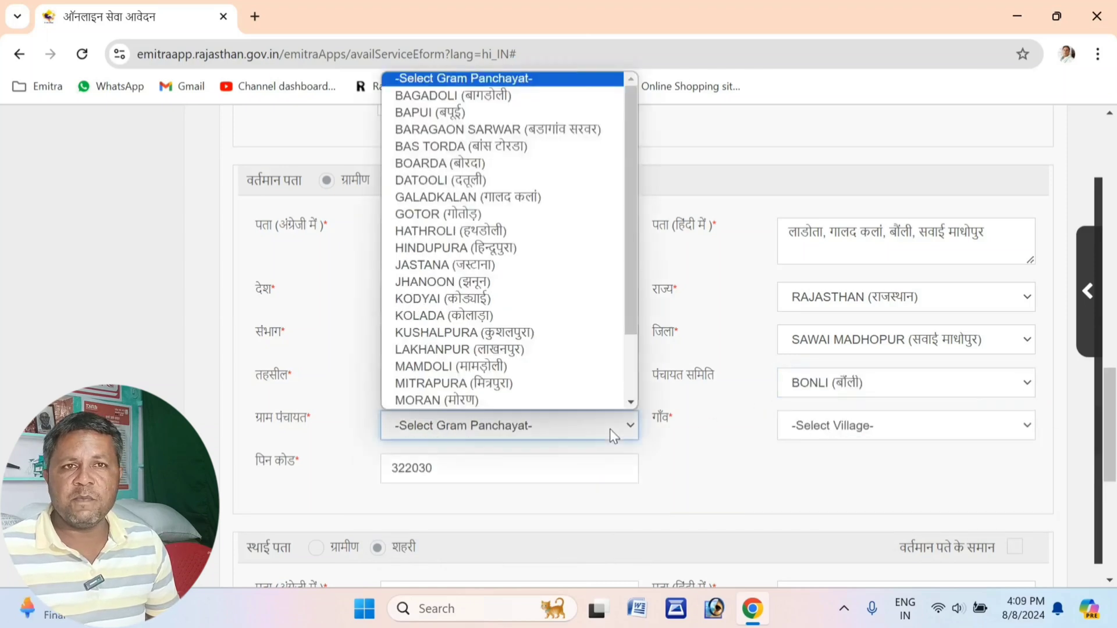
left_click(591, 211)
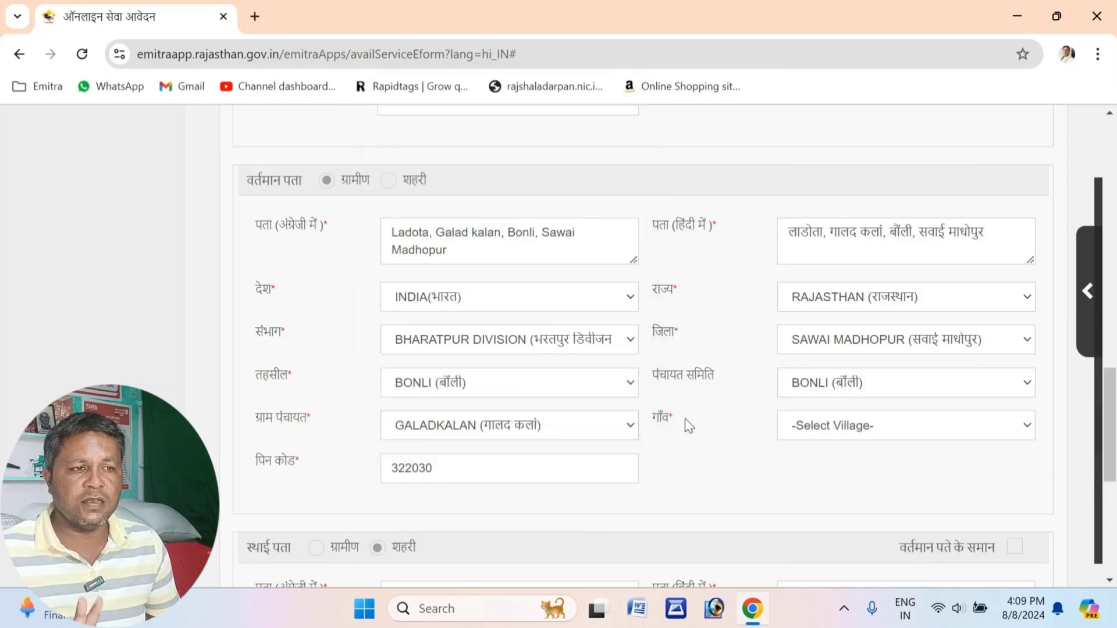
left_click(823, 428)
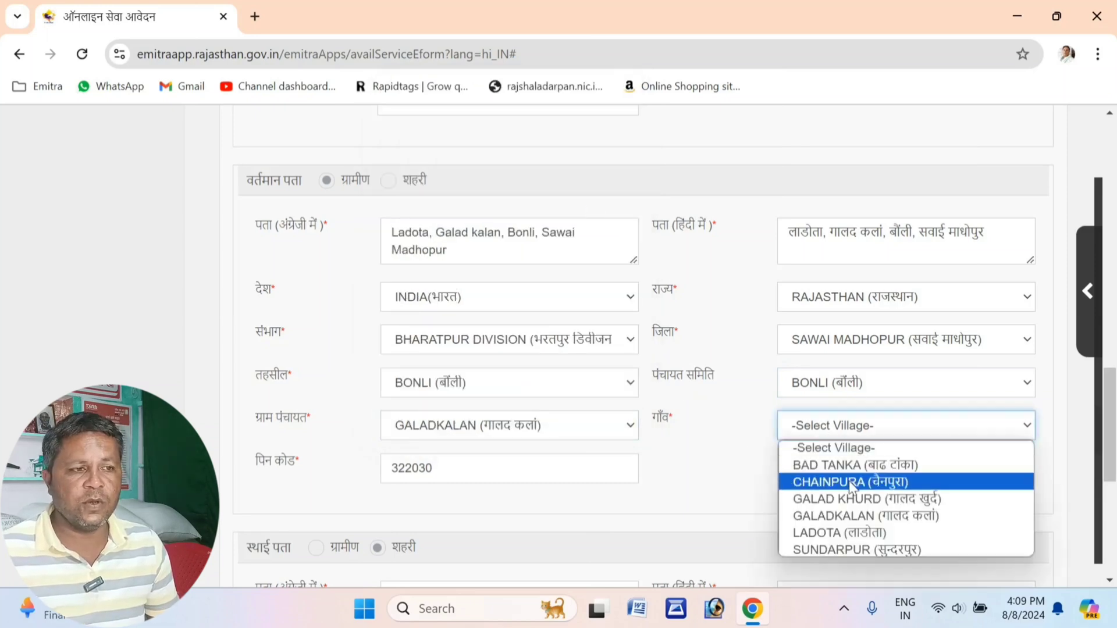
left_click(861, 534)
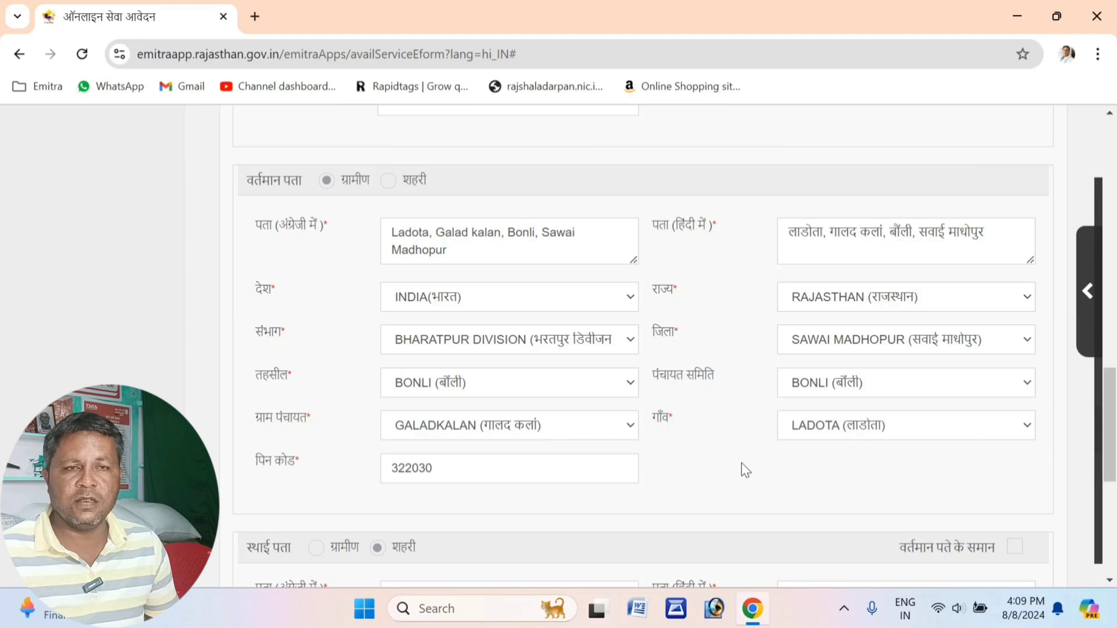
left_click(573, 476)
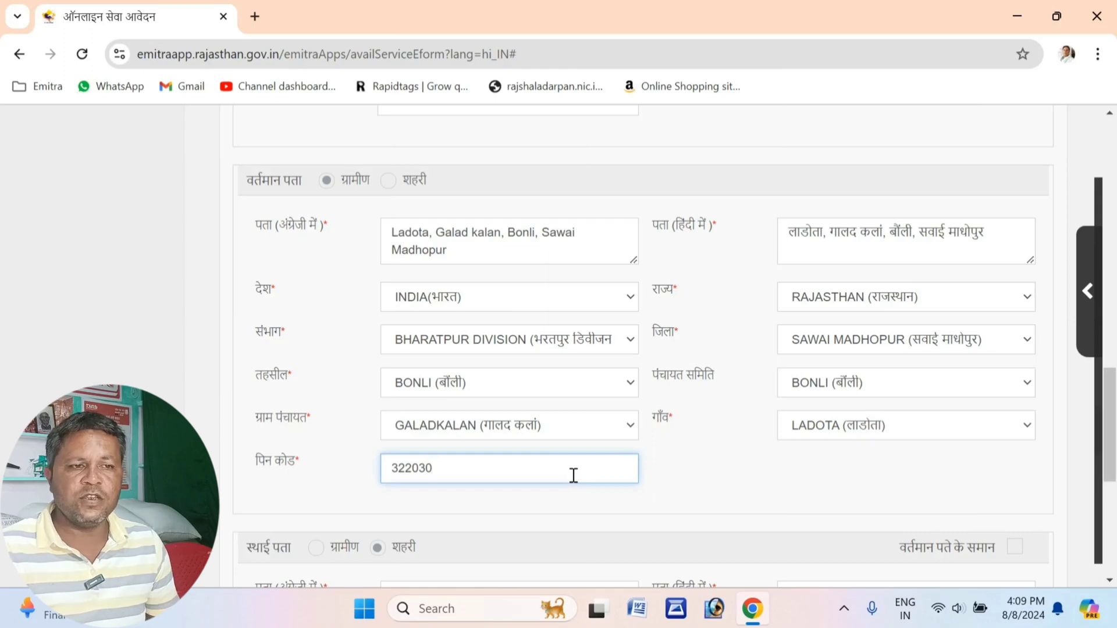
left_click(686, 466)
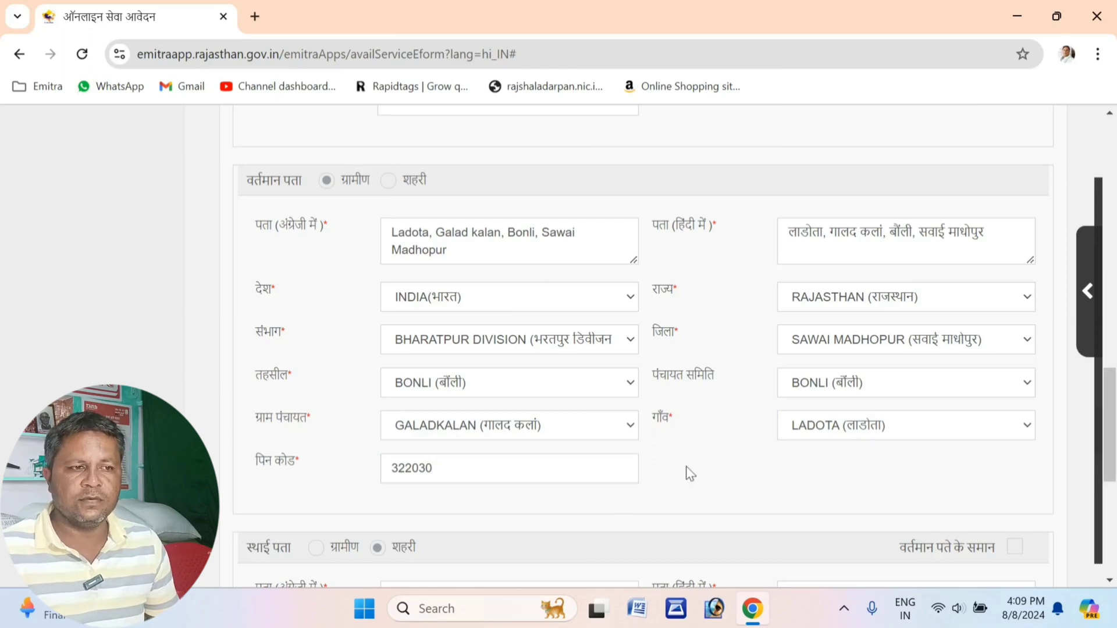
scroll(686, 466, "down", 4)
scroll(511, 319, "up", 4)
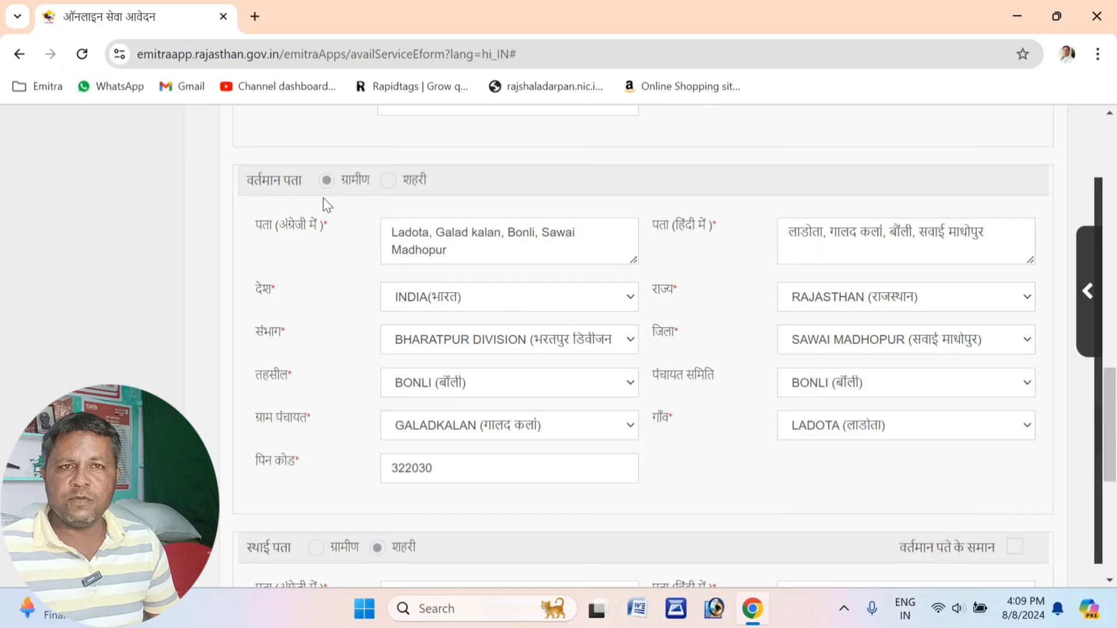
- Copy the present address to the permanent address and save the address details
scroll(326, 312, "down", 4)
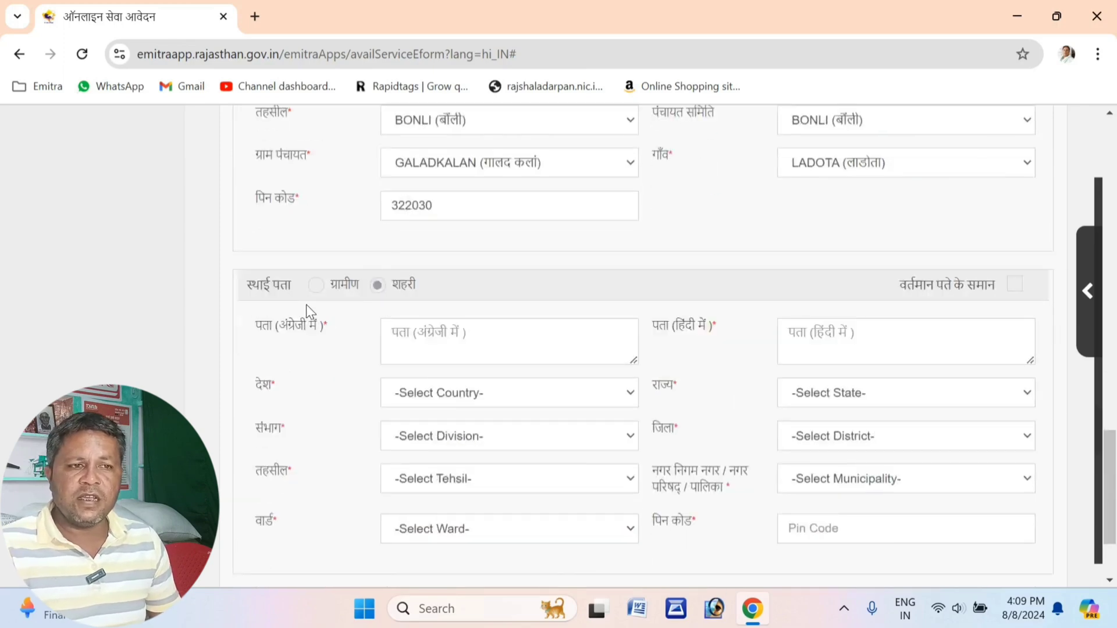
left_click(1013, 288)
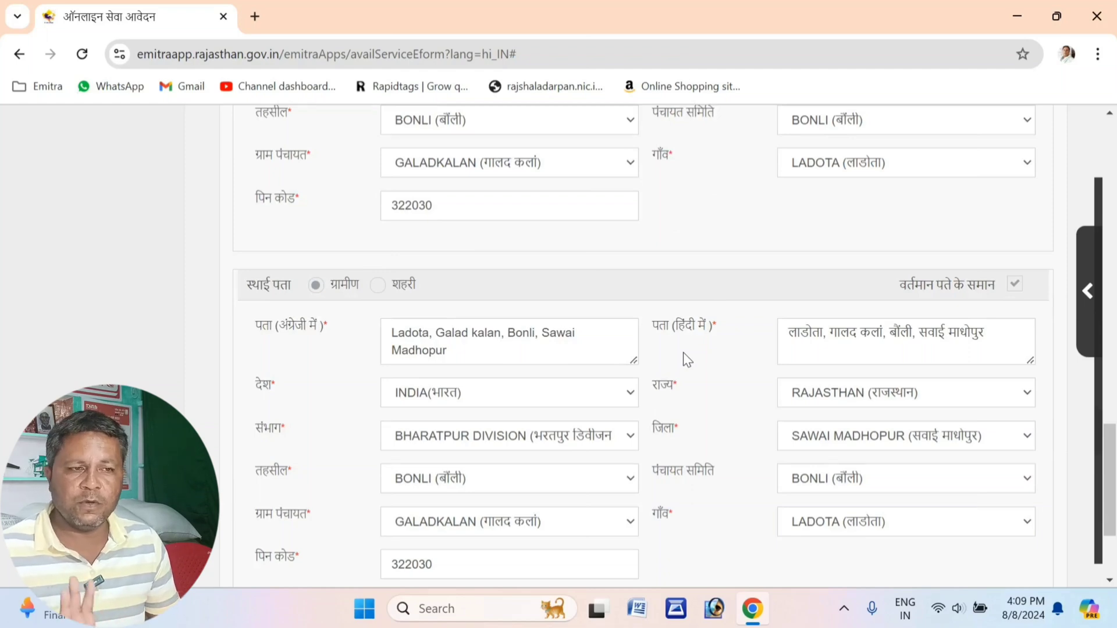
scroll(683, 353, "down", 3)
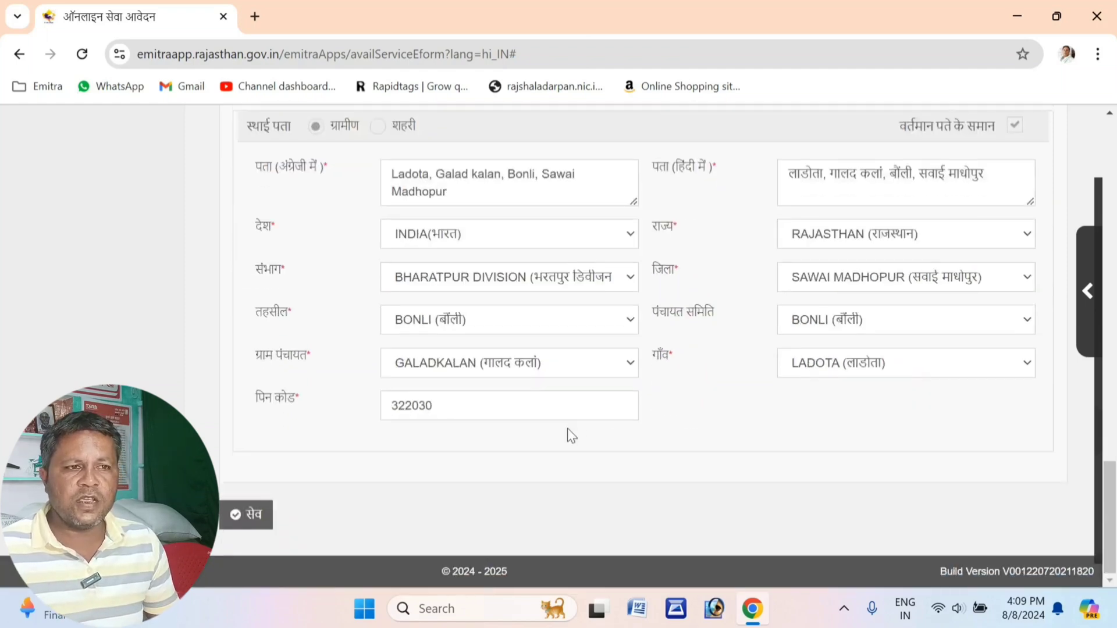
left_click(260, 519)
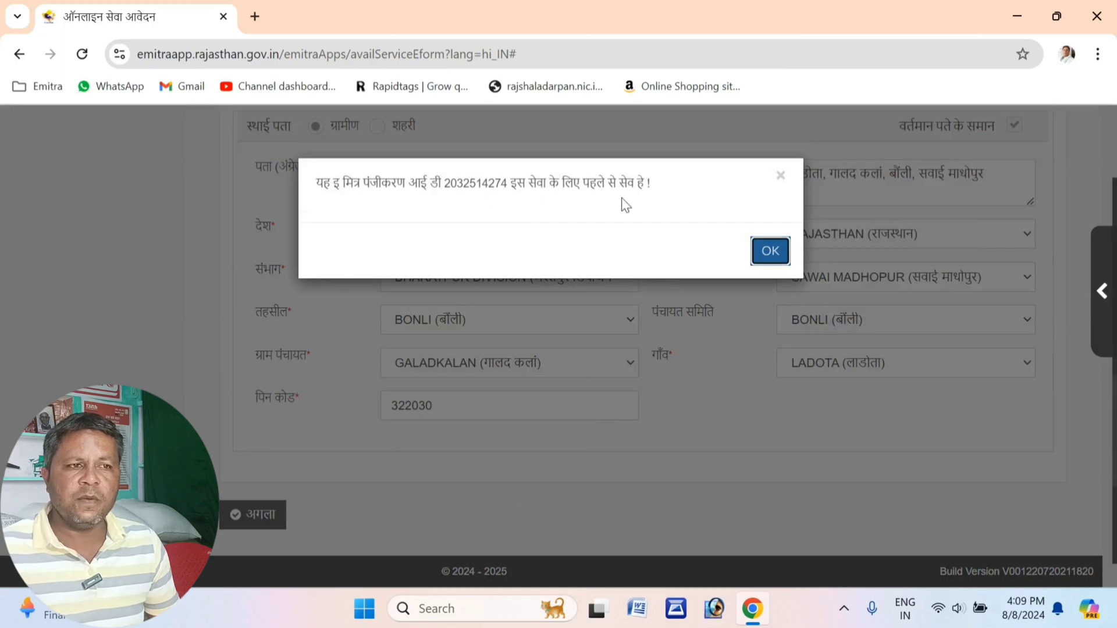
left_click(767, 255)
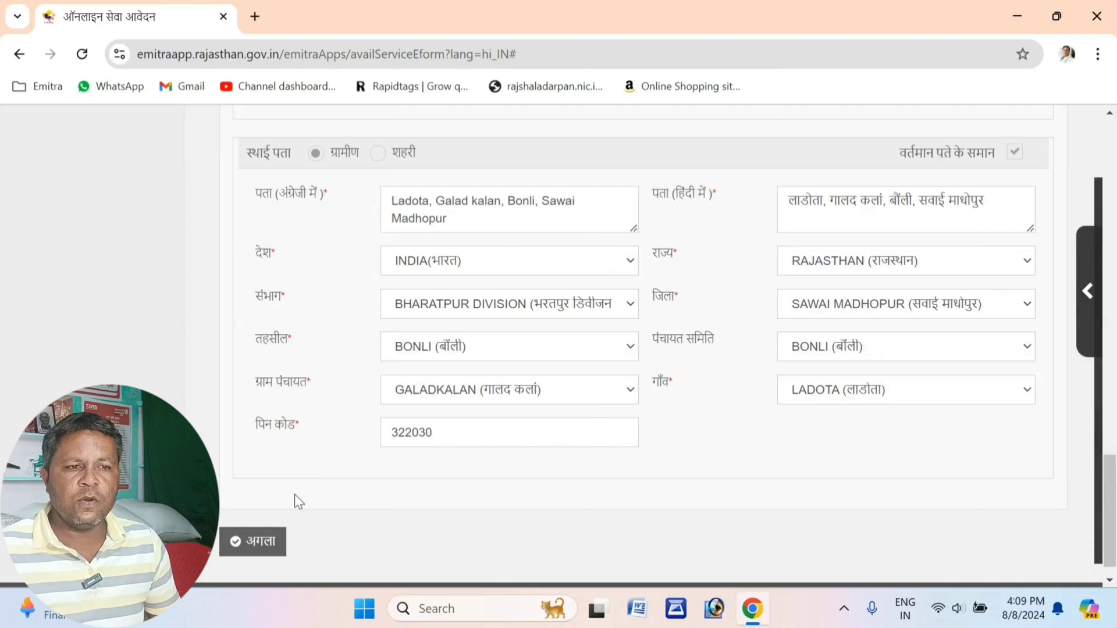
- Continue to the applicant section and set the applicant's title to सुश्री
left_click(271, 543)
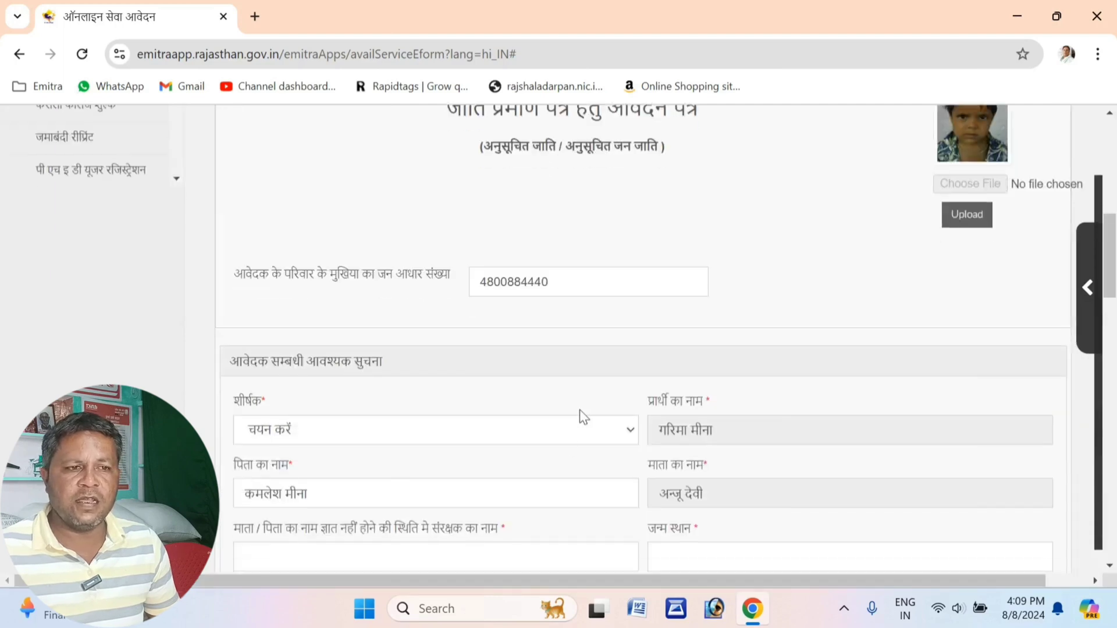
scroll(616, 362, "down", 3)
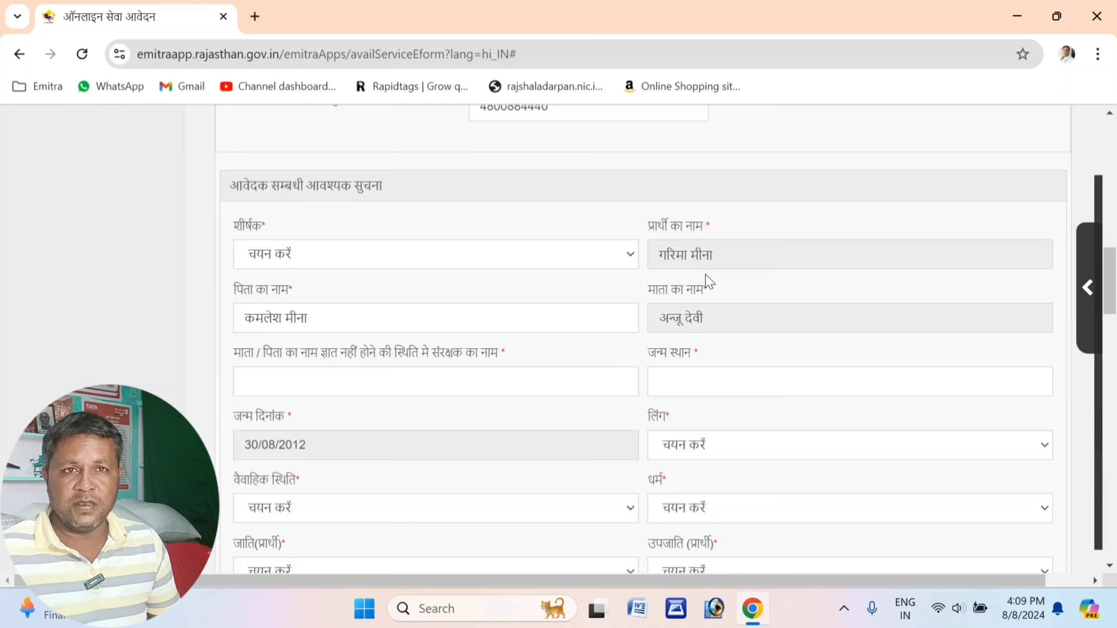
left_click(625, 258)
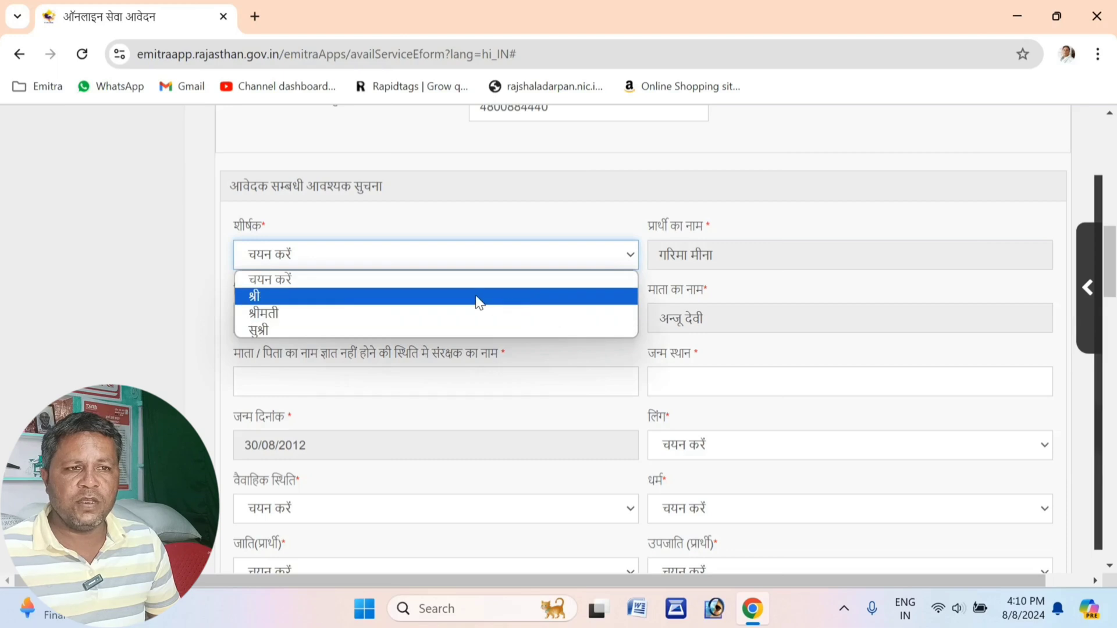
left_click(434, 329)
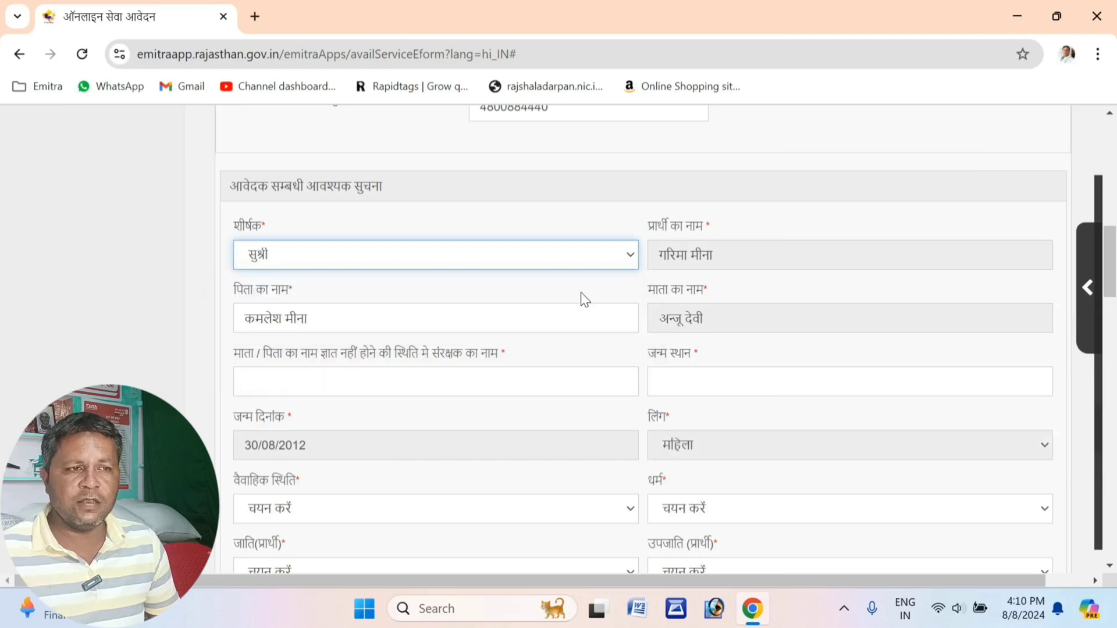
left_click(627, 259)
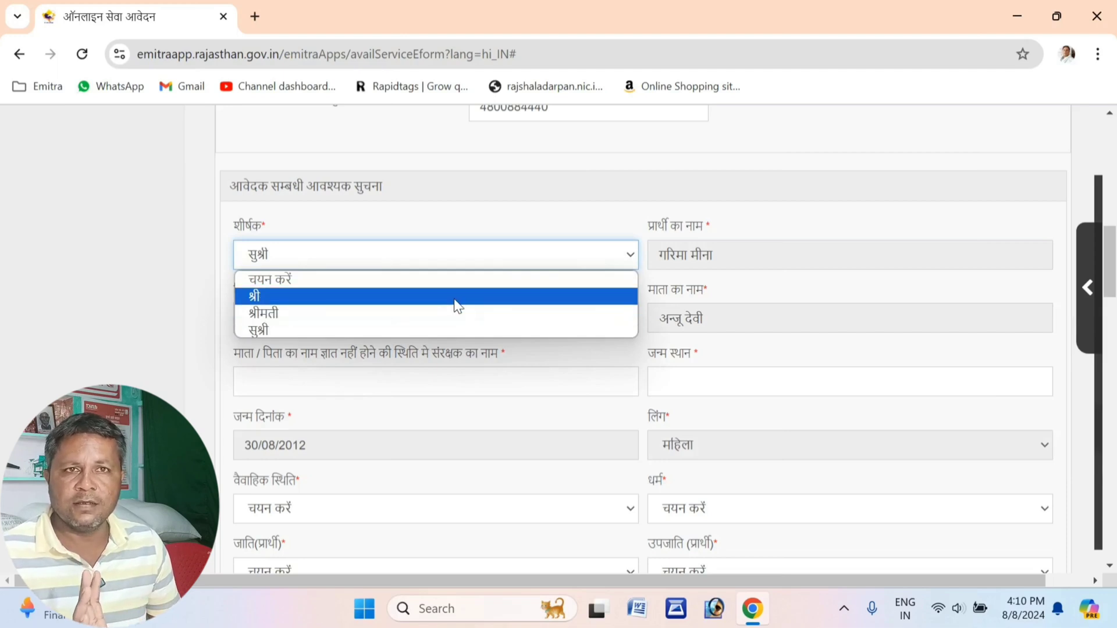
left_click(462, 327)
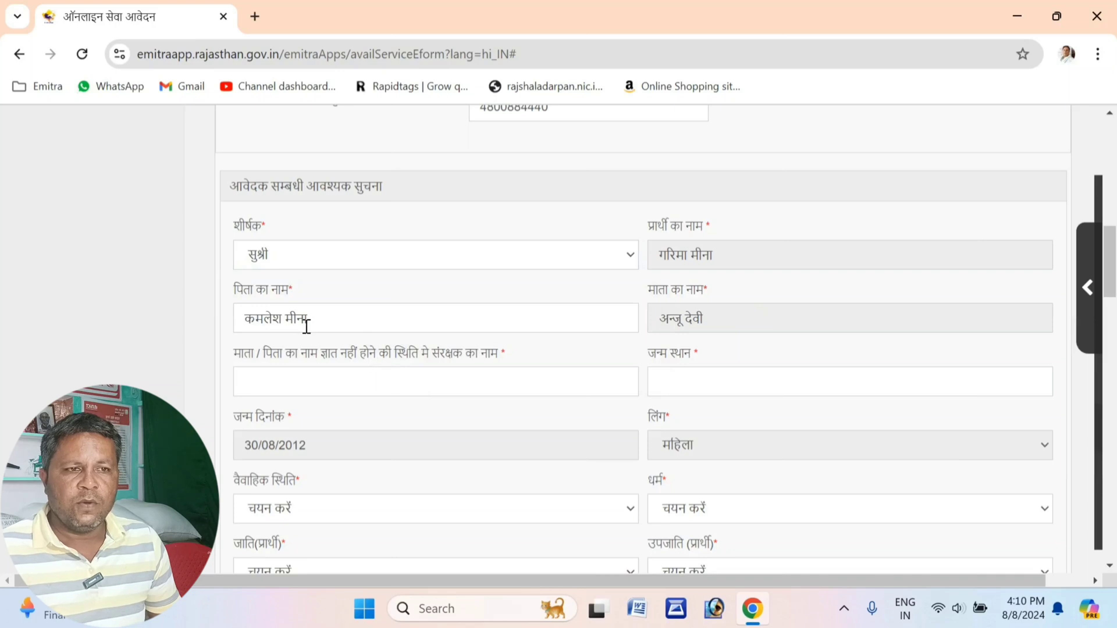
- Copy the father's name into the guardian-name field
left_click_drag(314, 318, 217, 312)
key("ctrl+c")
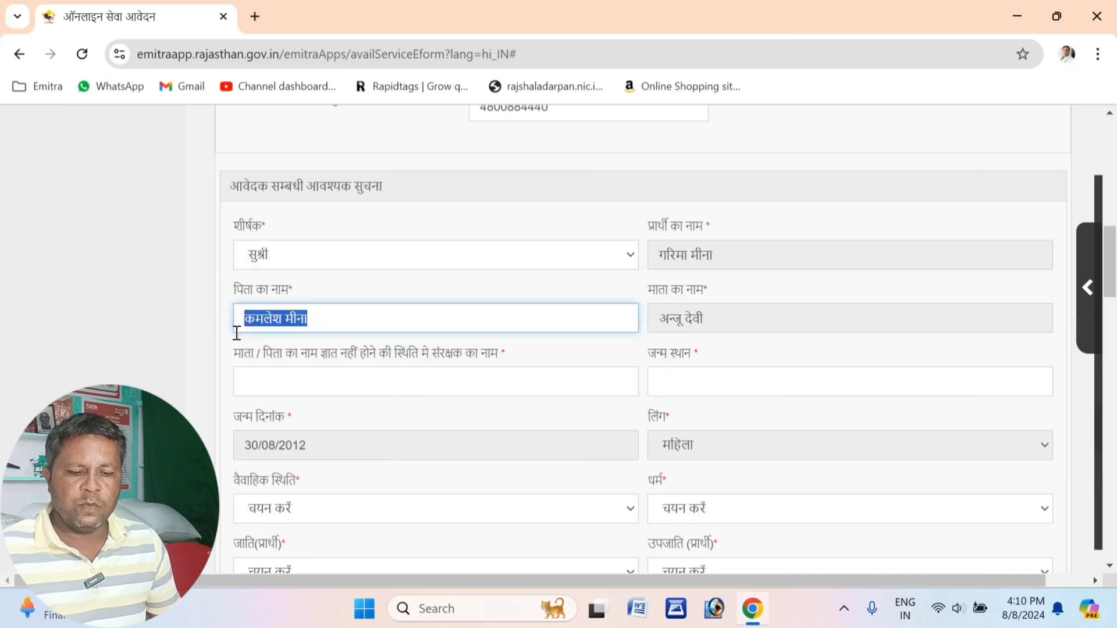
left_click(302, 382)
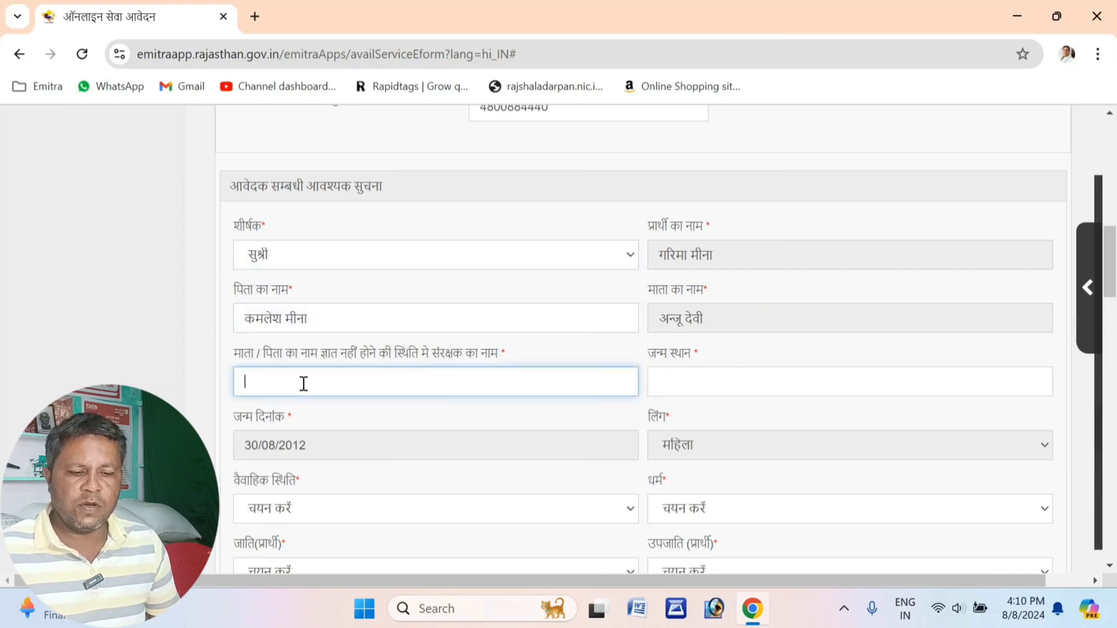
key("ctrl+v")
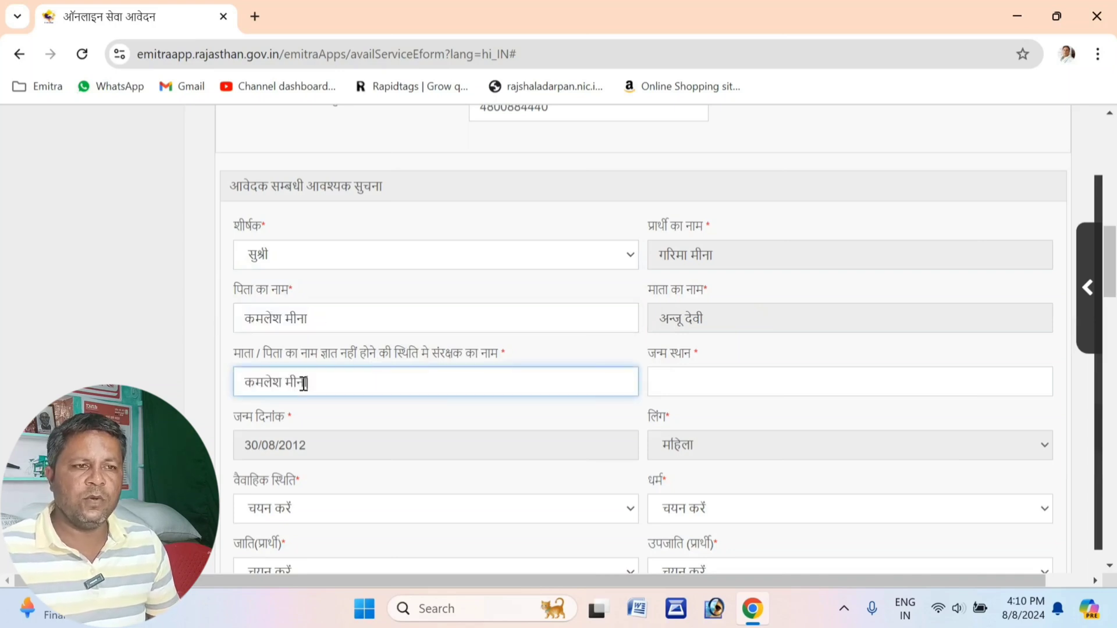
- Enter the birthplace as लाडोता using the Hindi input tool
left_click(679, 387)
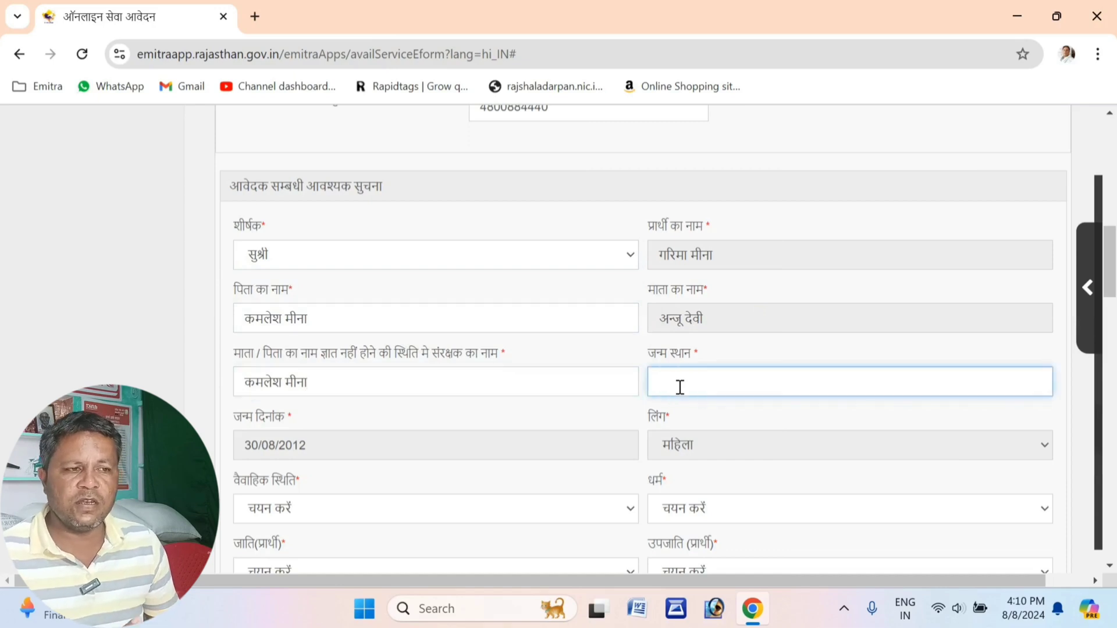
left_click(909, 611)
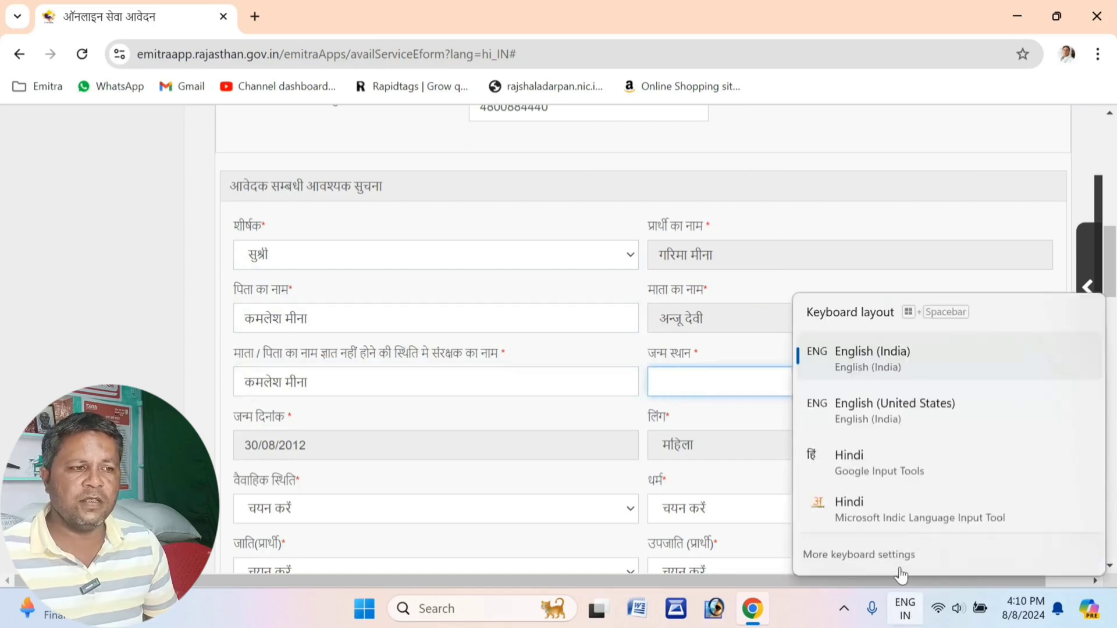
left_click(884, 511)
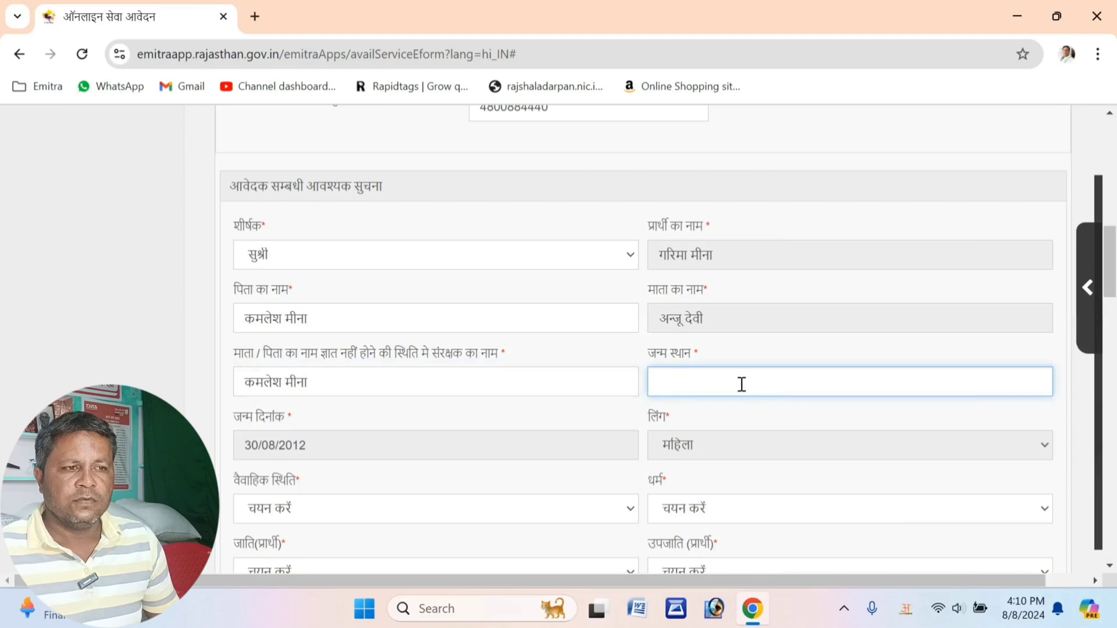
type("laad")
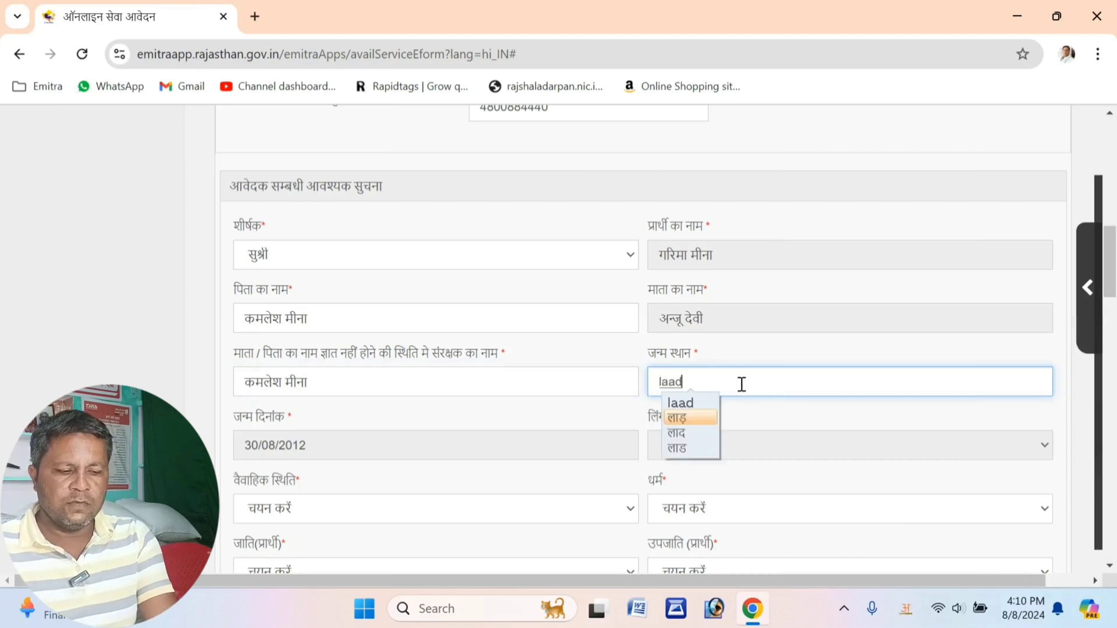
type("otaa")
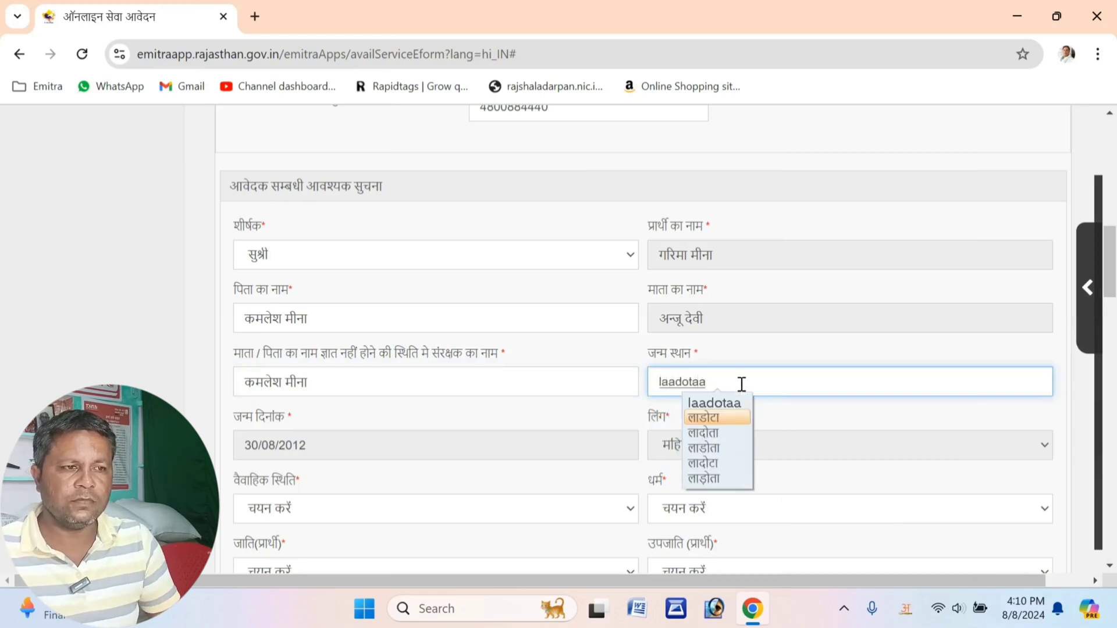
left_click(711, 448)
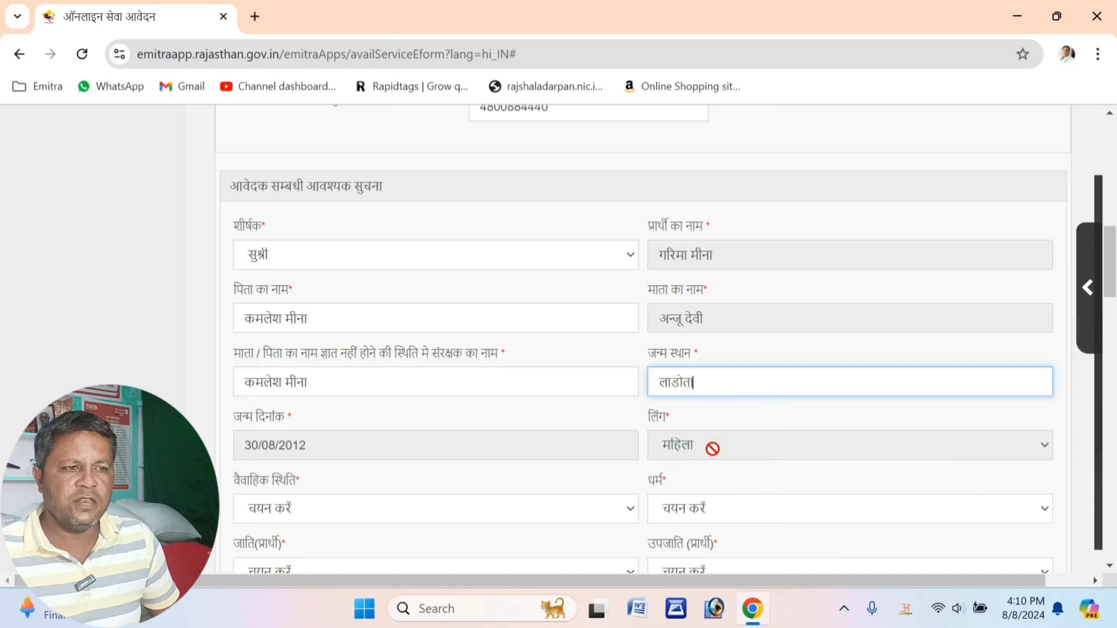
- Set the applicant's marital status to अविवाहित and religion to HINDU
scroll(709, 414, "down", 3)
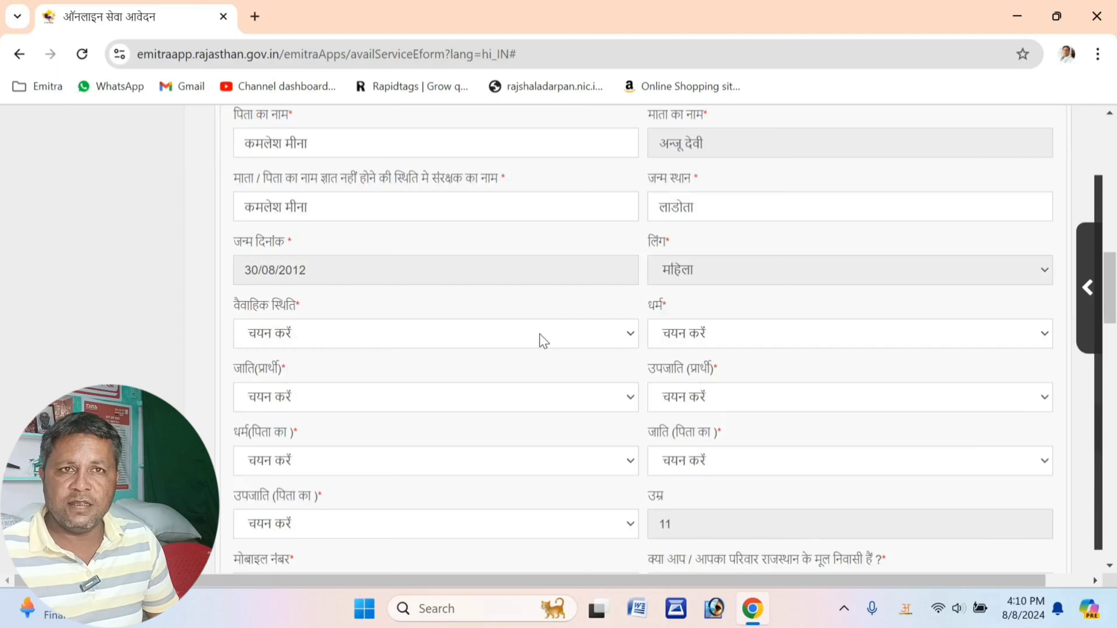
left_click(540, 334)
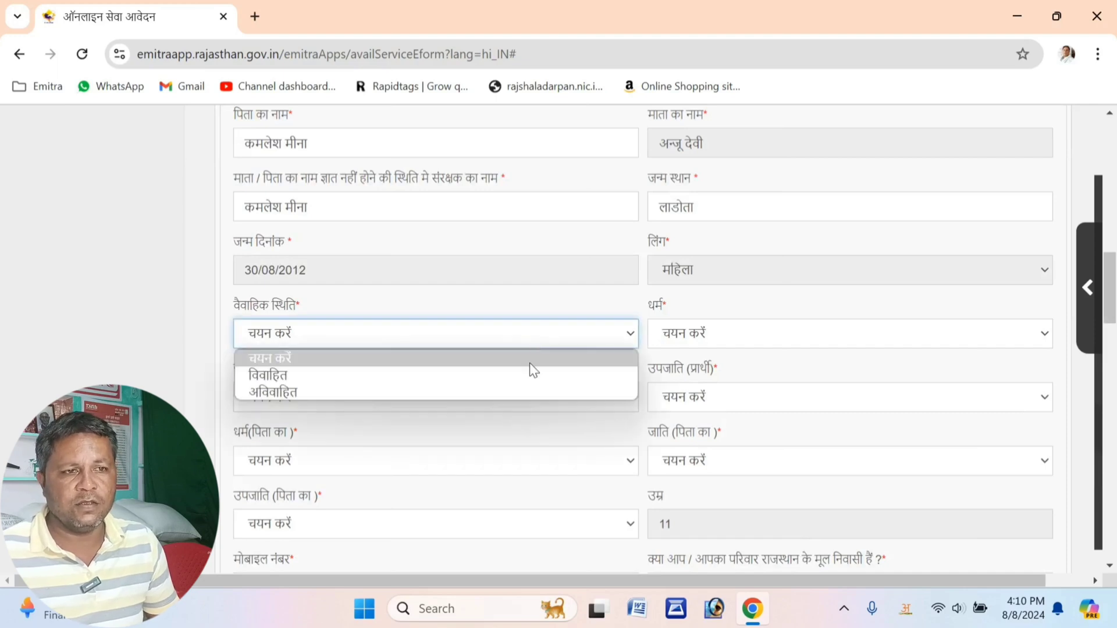
left_click(530, 391)
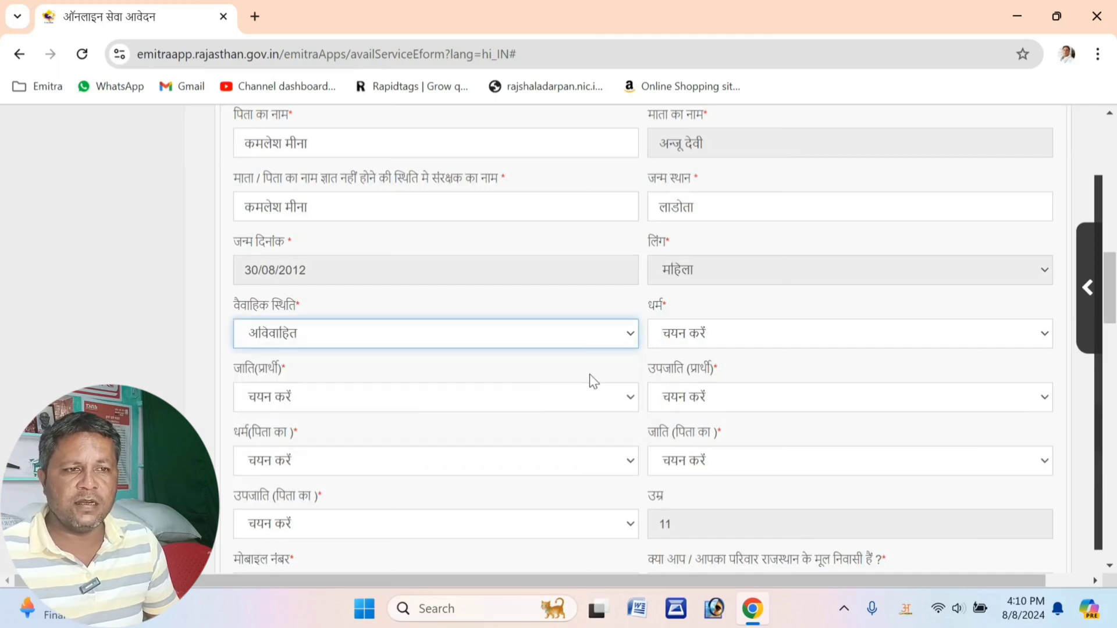
left_click(691, 334)
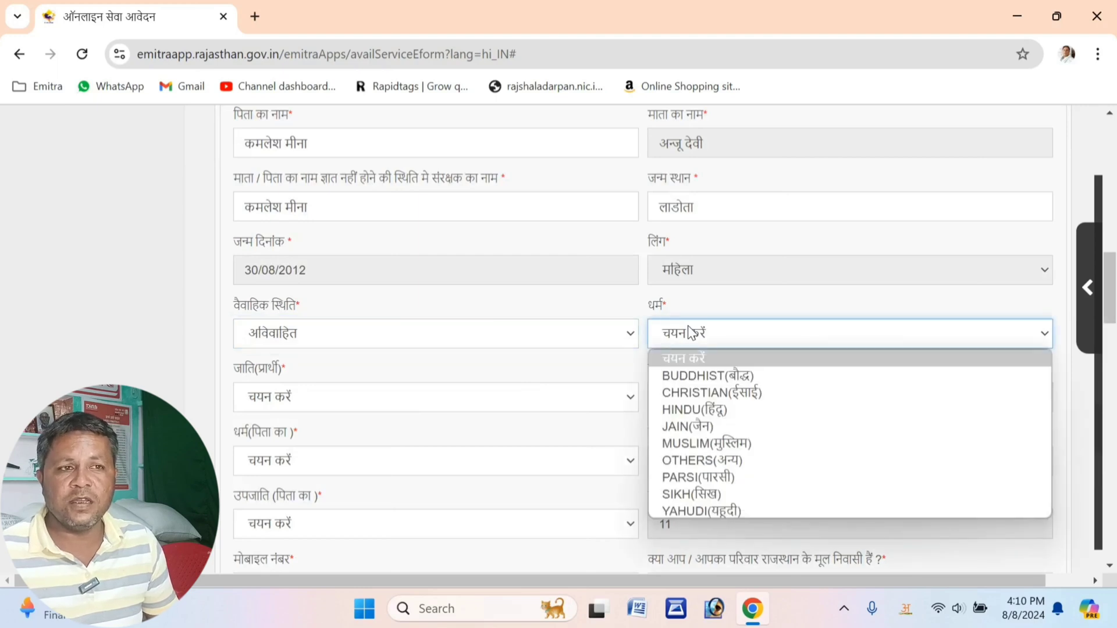
left_click(737, 413)
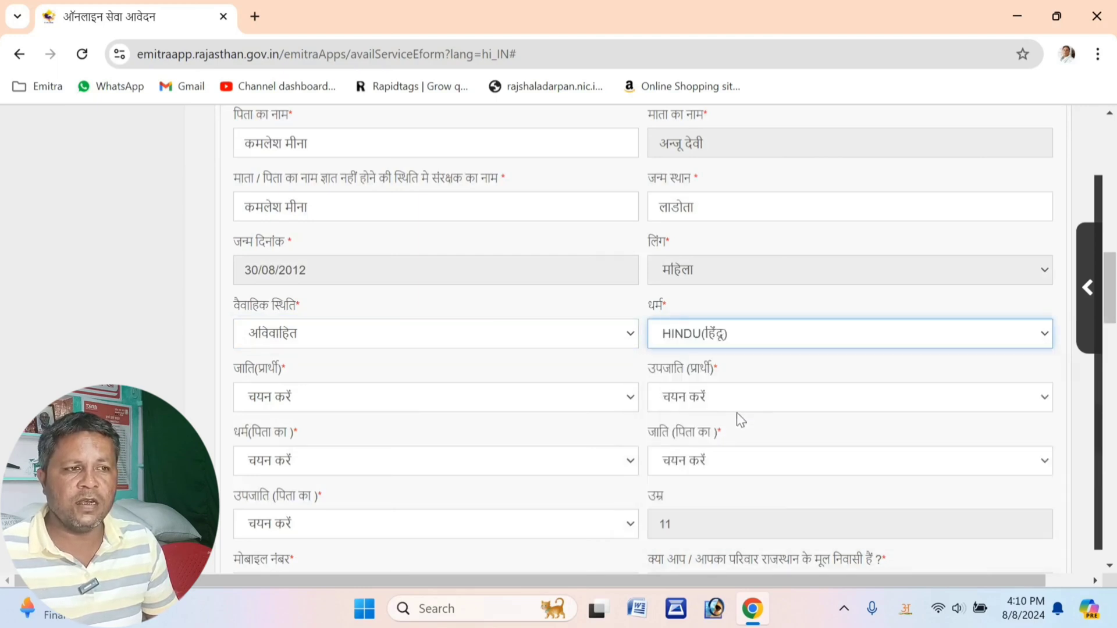
- Set the applicant's caste to SCHEDULE TRIBE and sub-caste to 9 MINA
left_click(459, 396)
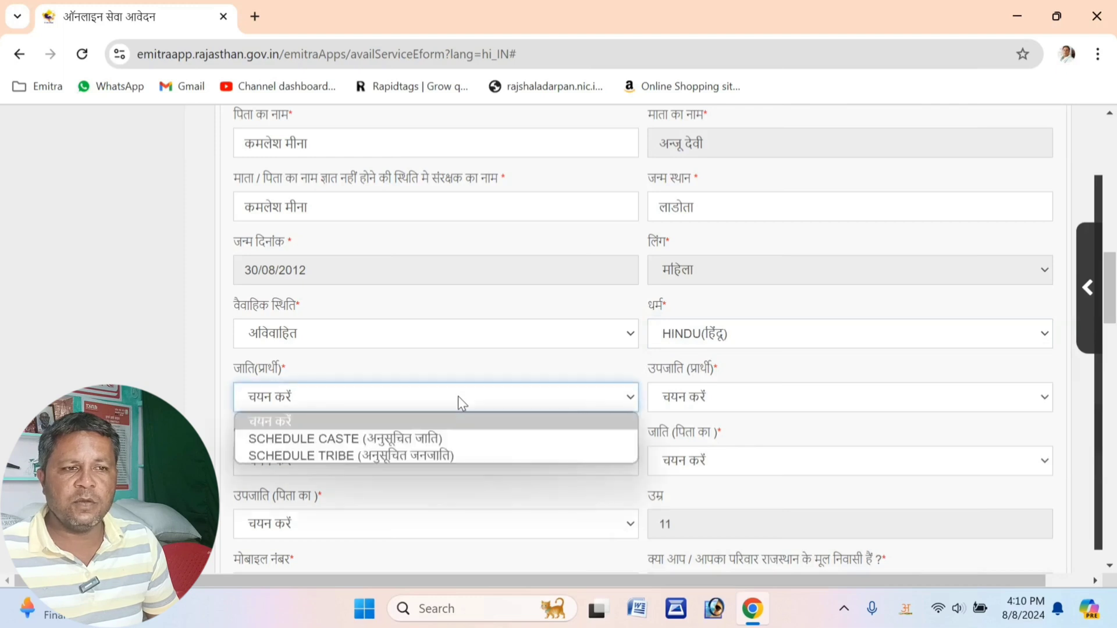
left_click(481, 456)
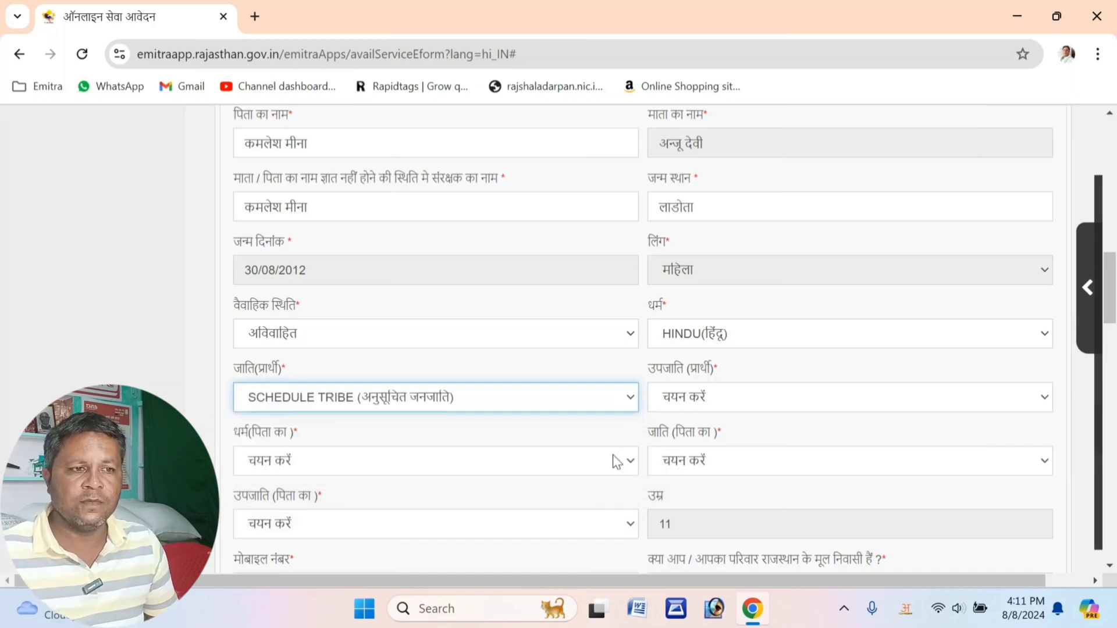
left_click(696, 400)
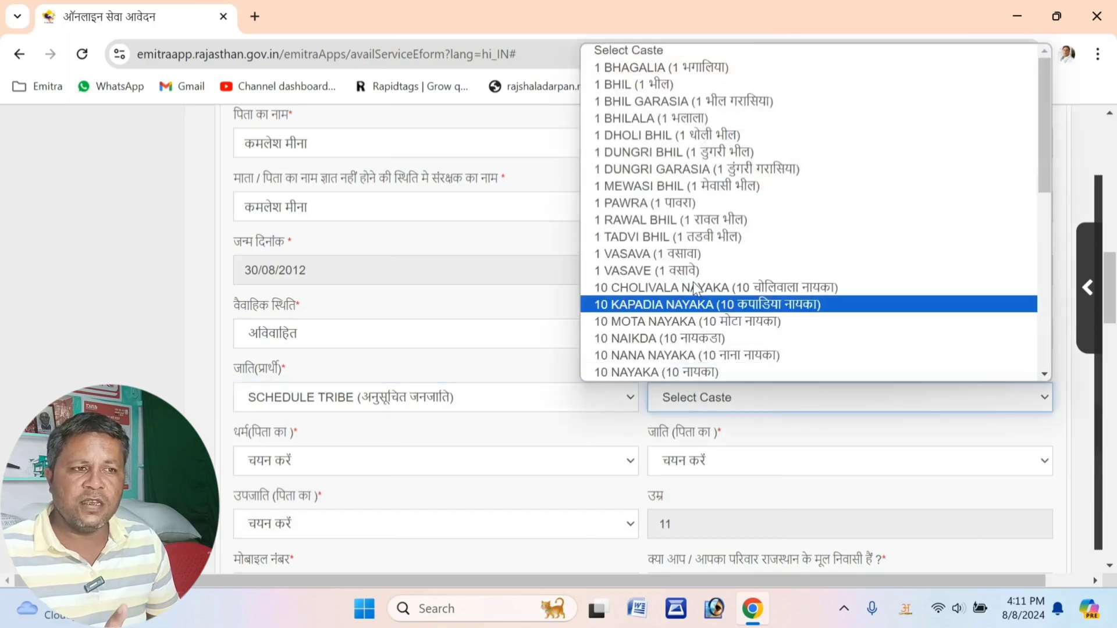
scroll(689, 273, "down", 5)
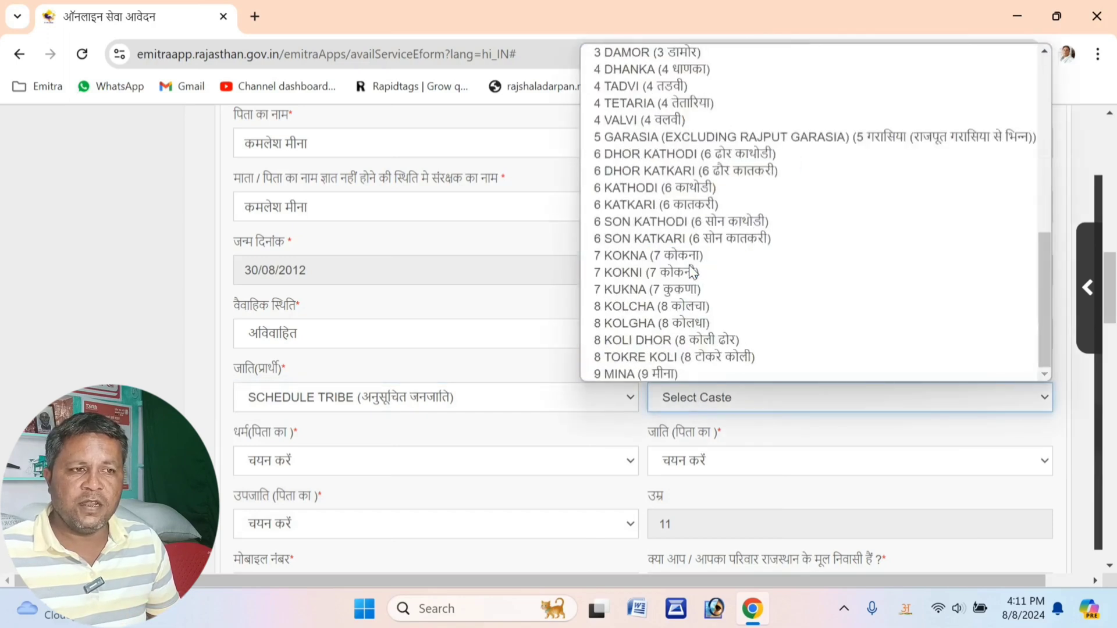
left_click(675, 375)
left_click(640, 424)
scroll(634, 422, "down", 3)
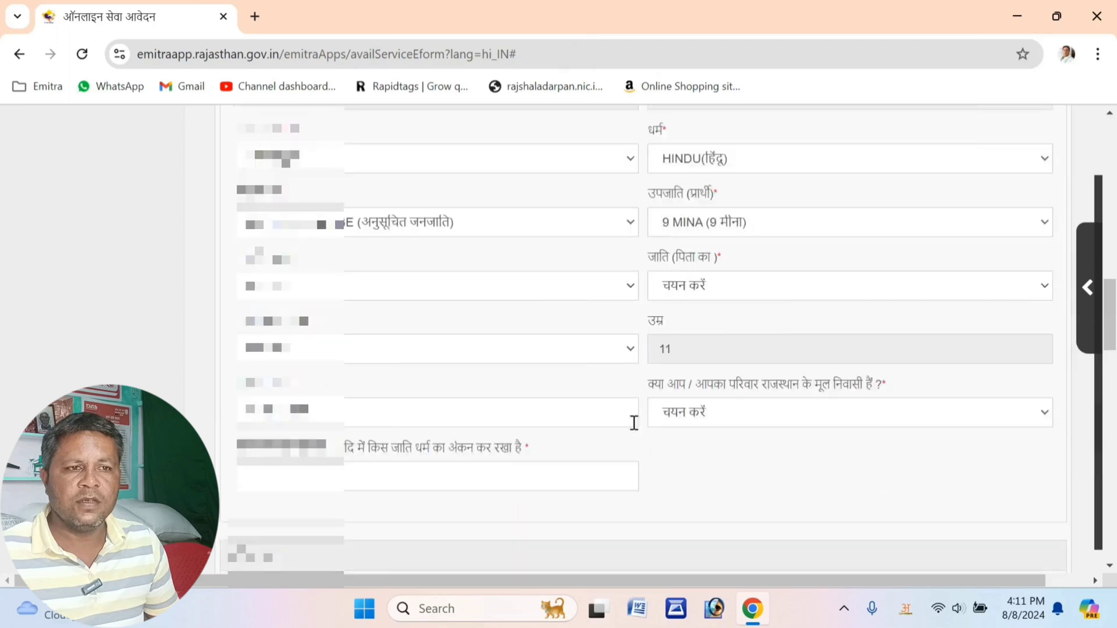
- Fill the father's religion, caste SCHEDULE TRIBE and sub-caste
left_click(360, 291)
left_click(361, 357)
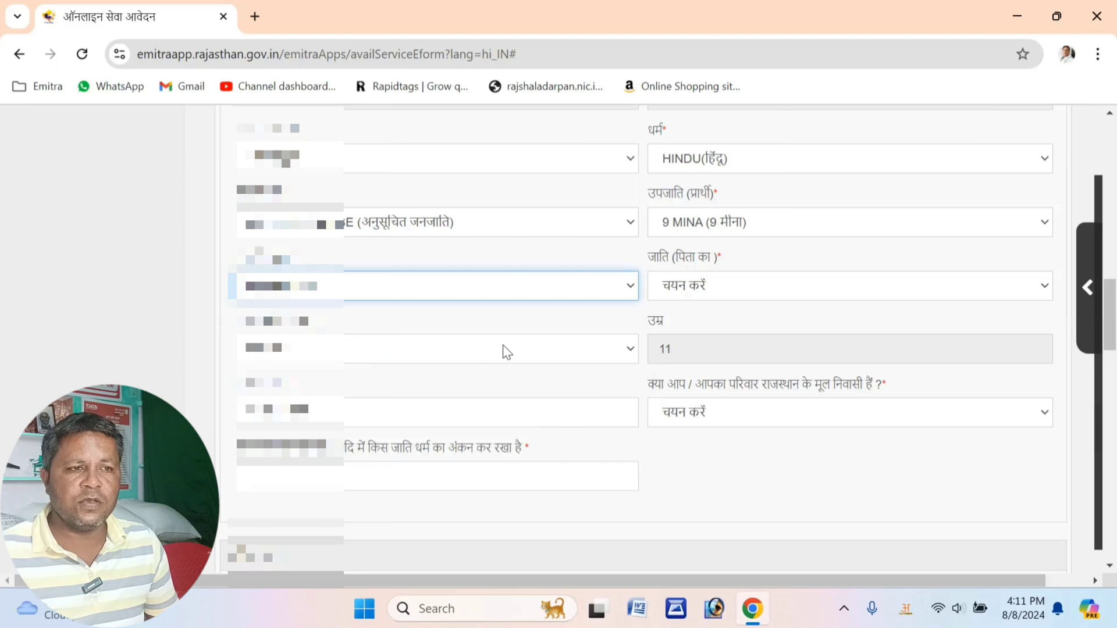
left_click(722, 287)
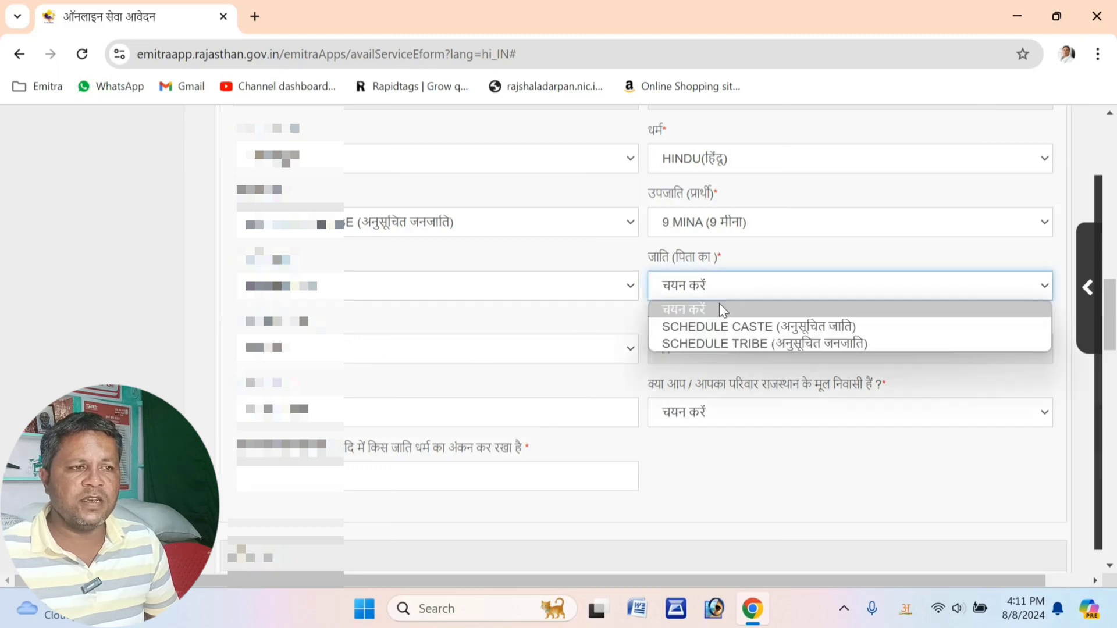
left_click(715, 346)
left_click(539, 351)
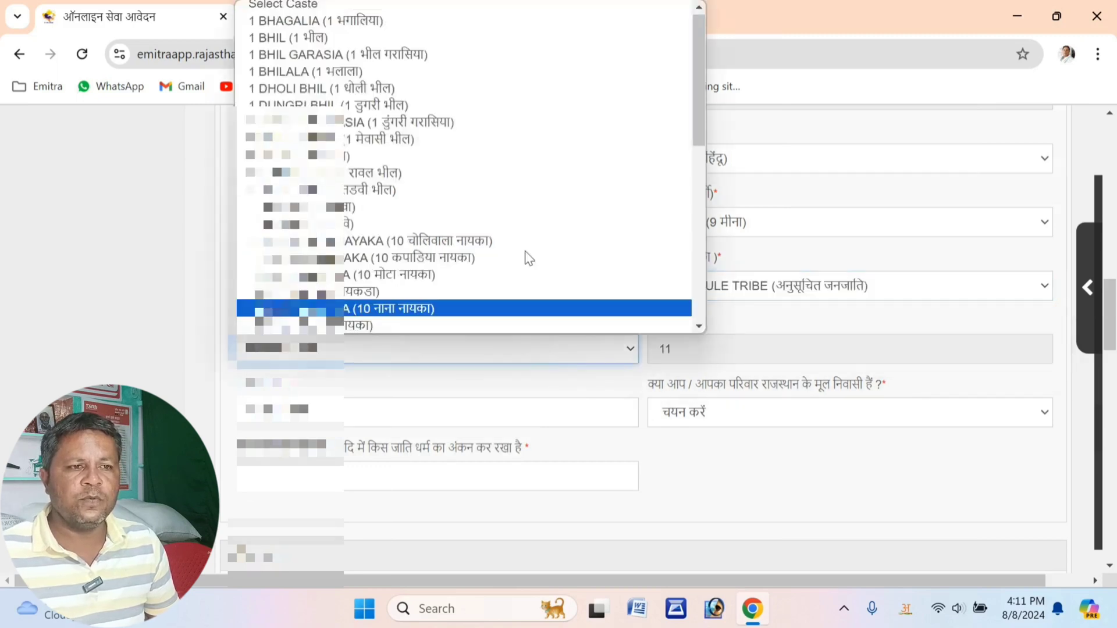
scroll(512, 244, "down", 5)
left_click(459, 326)
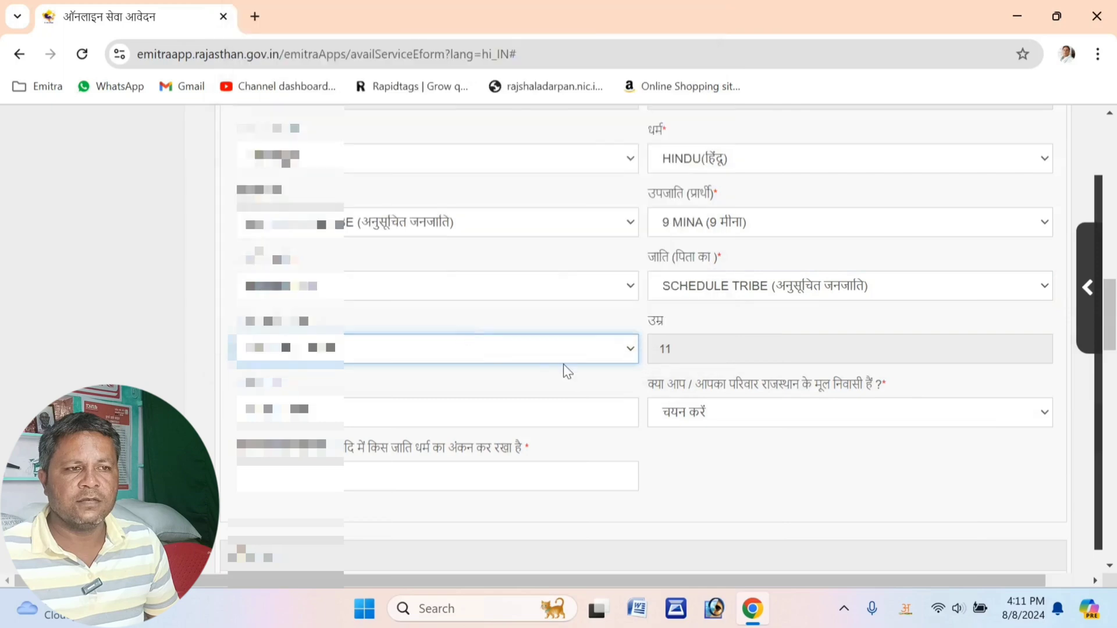
scroll(581, 380, "down", 3)
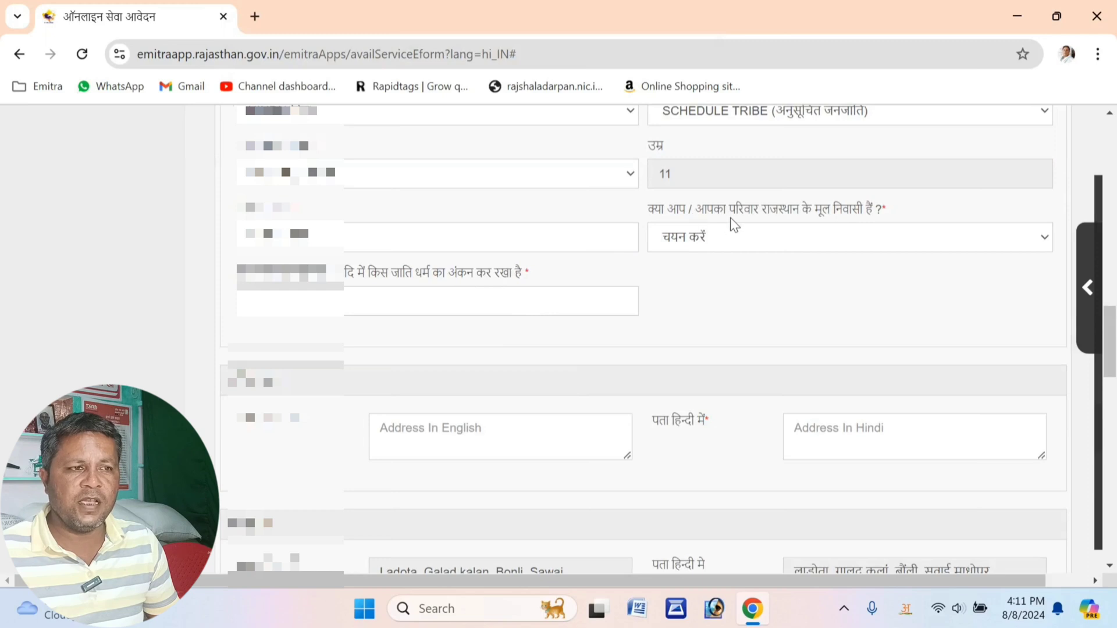
- Answer हां to Rajasthan native and type 'meena' in Hindi as the recorded caste
left_click(779, 235)
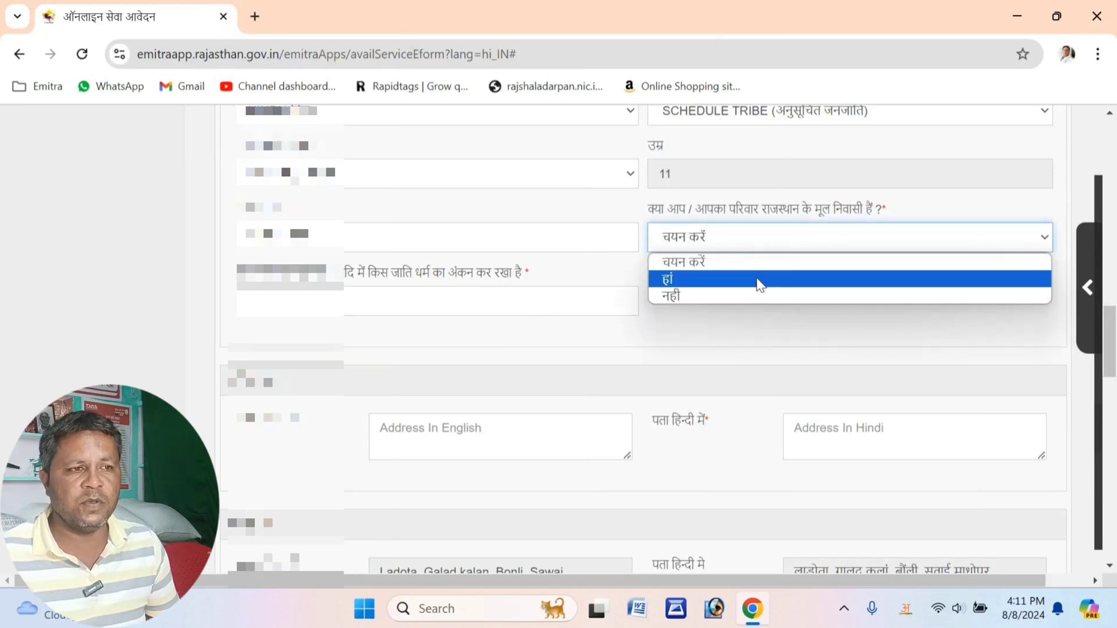
left_click(759, 281)
left_click(449, 304)
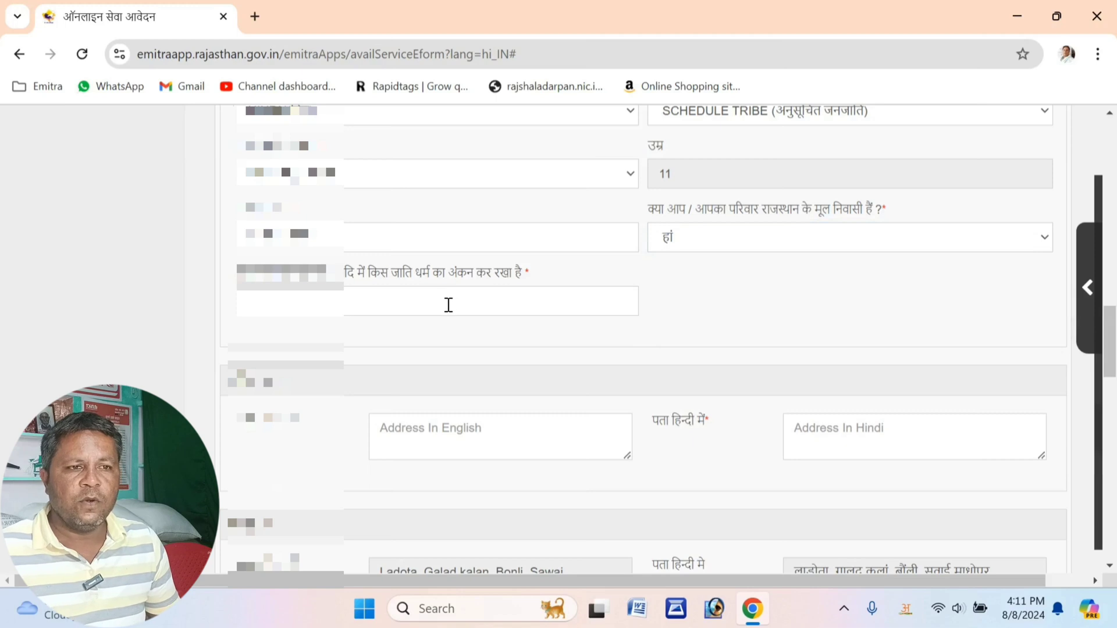
type("H")
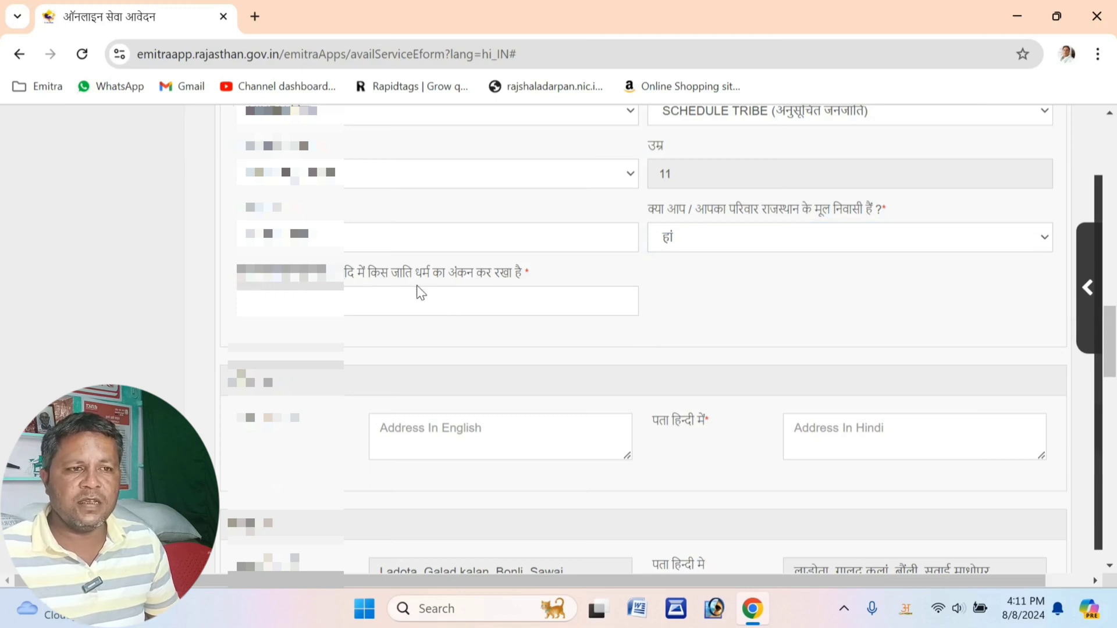
left_click(449, 302)
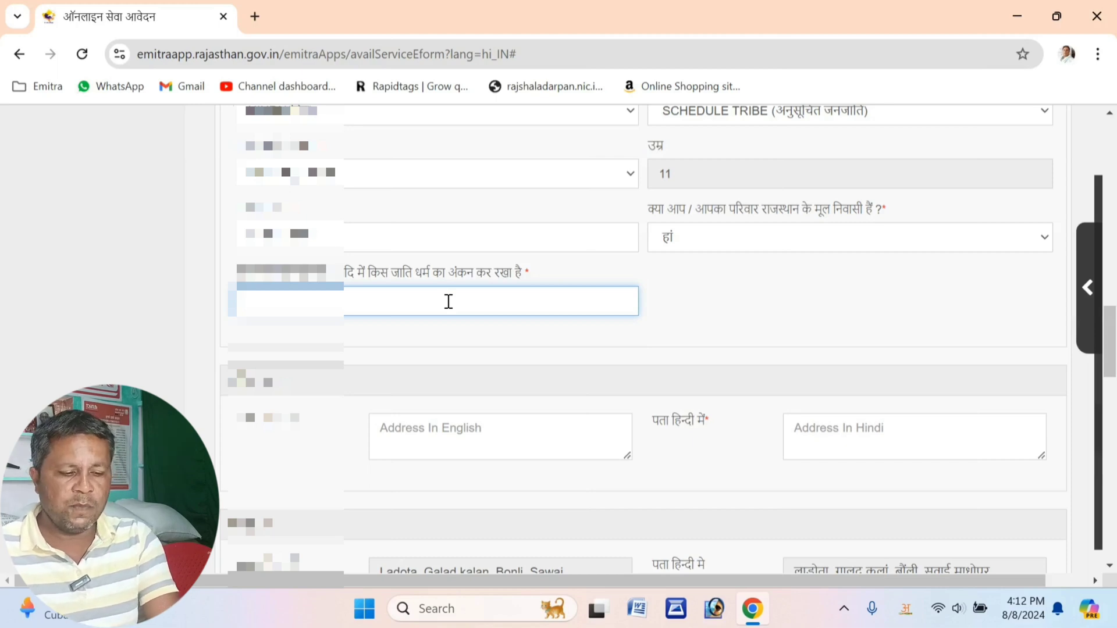
type("meena")
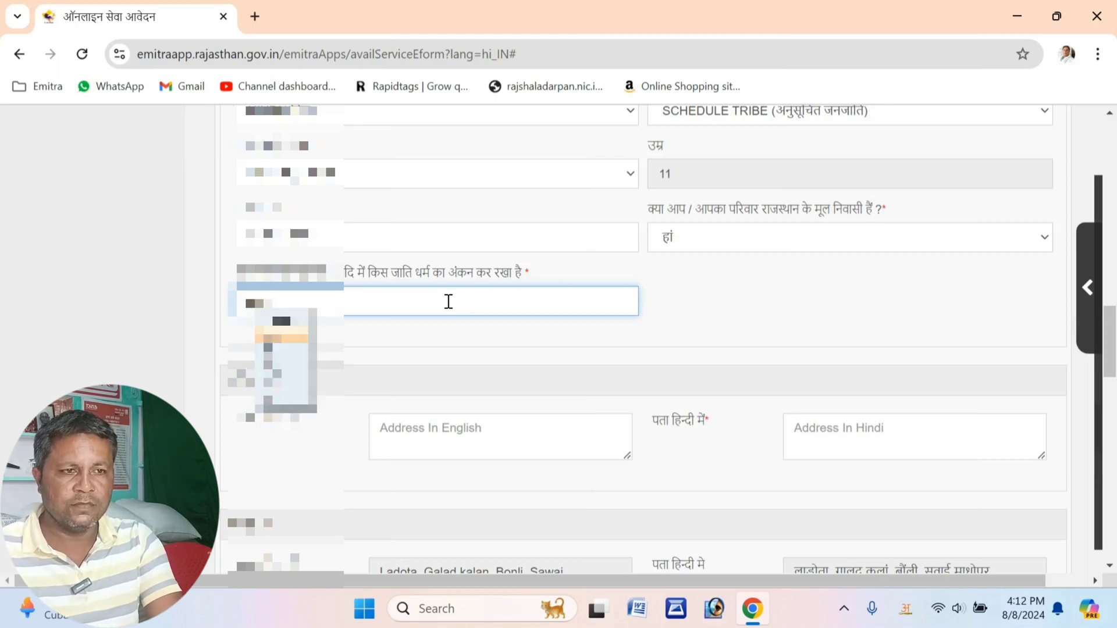
key("space")
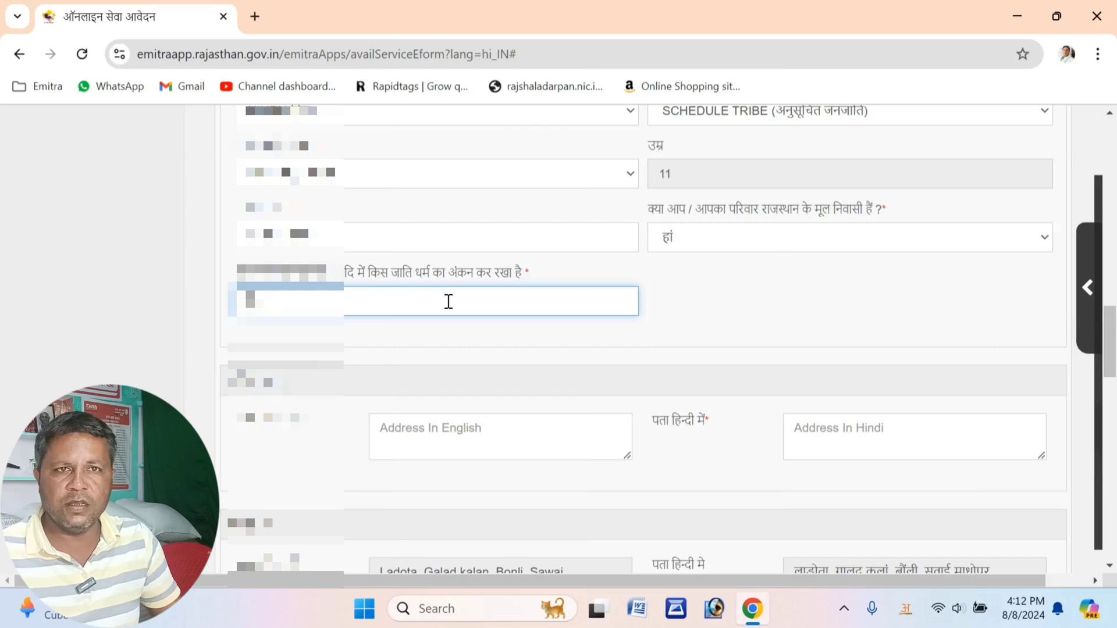
- Copy the permanent address text into the current address's English and Hindi fields
left_click(660, 325)
scroll(660, 325, "down", 4)
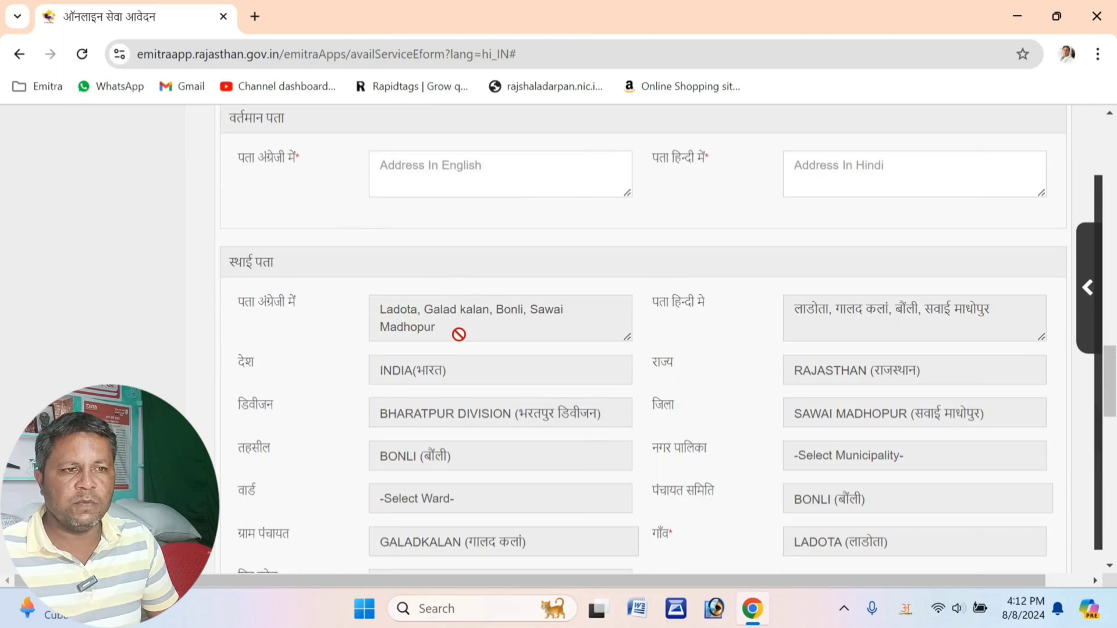
left_click_drag(449, 327, 413, 165)
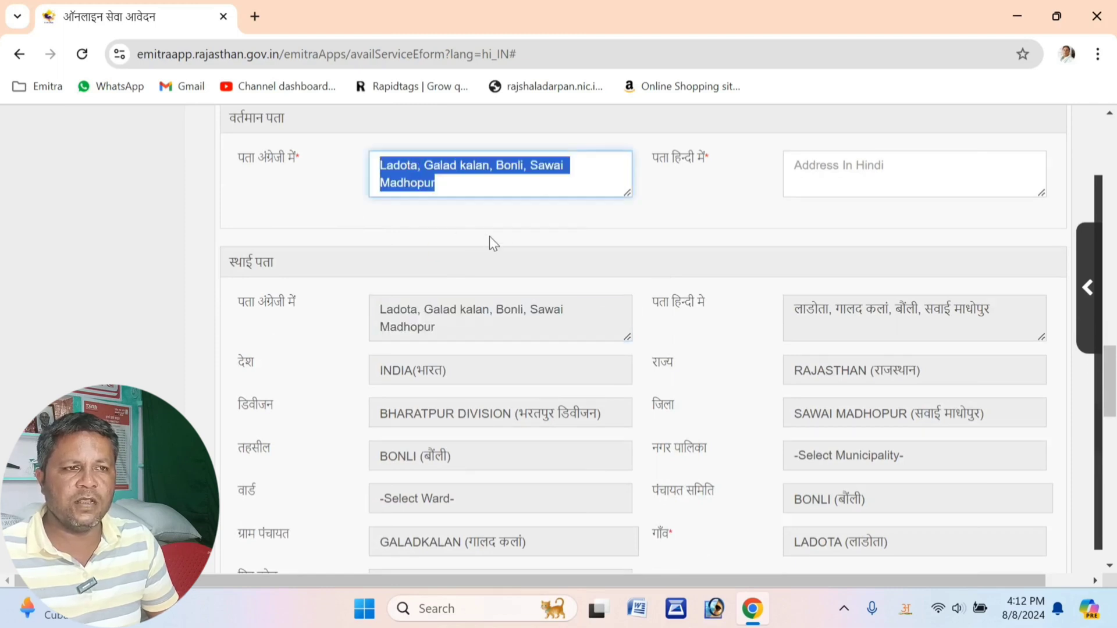
left_click(490, 236)
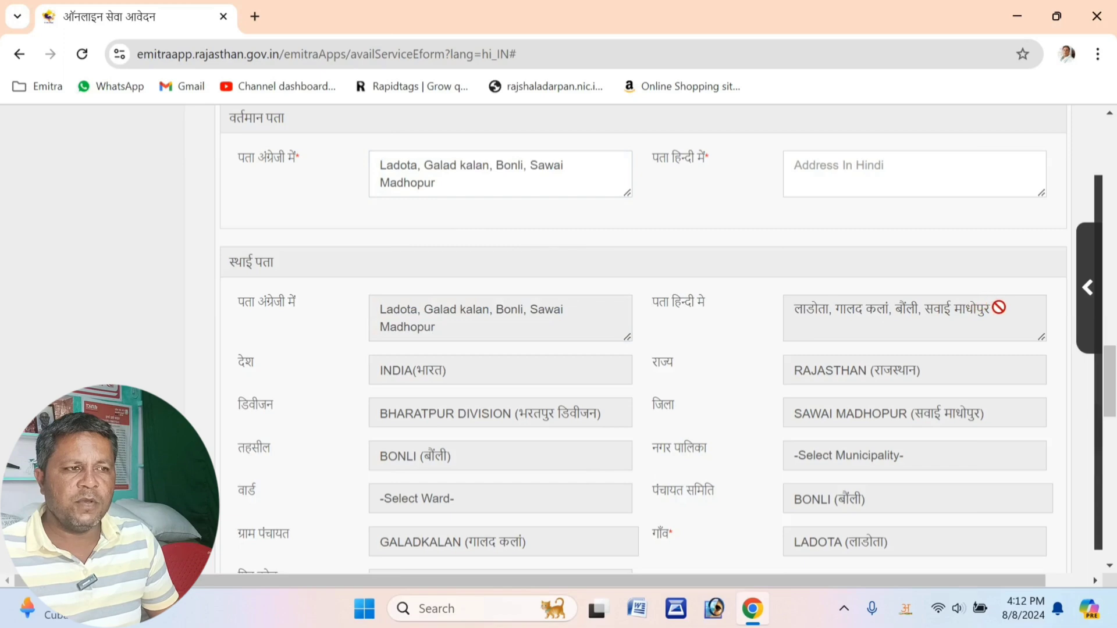
left_click_drag(999, 307, 843, 170)
left_click(771, 202)
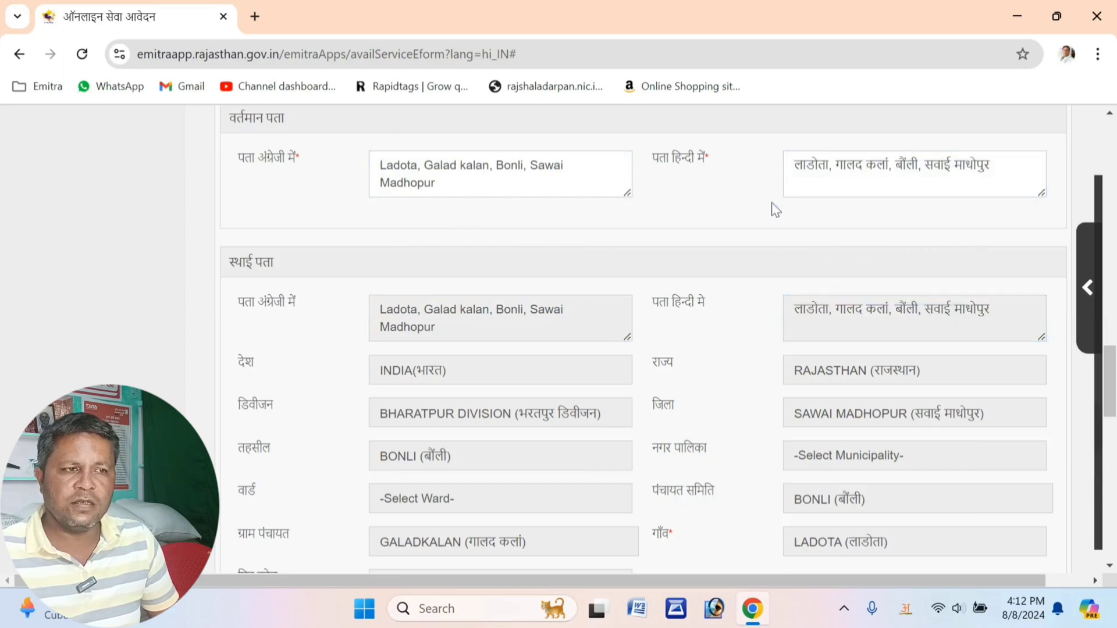
scroll(772, 203, "down", 8)
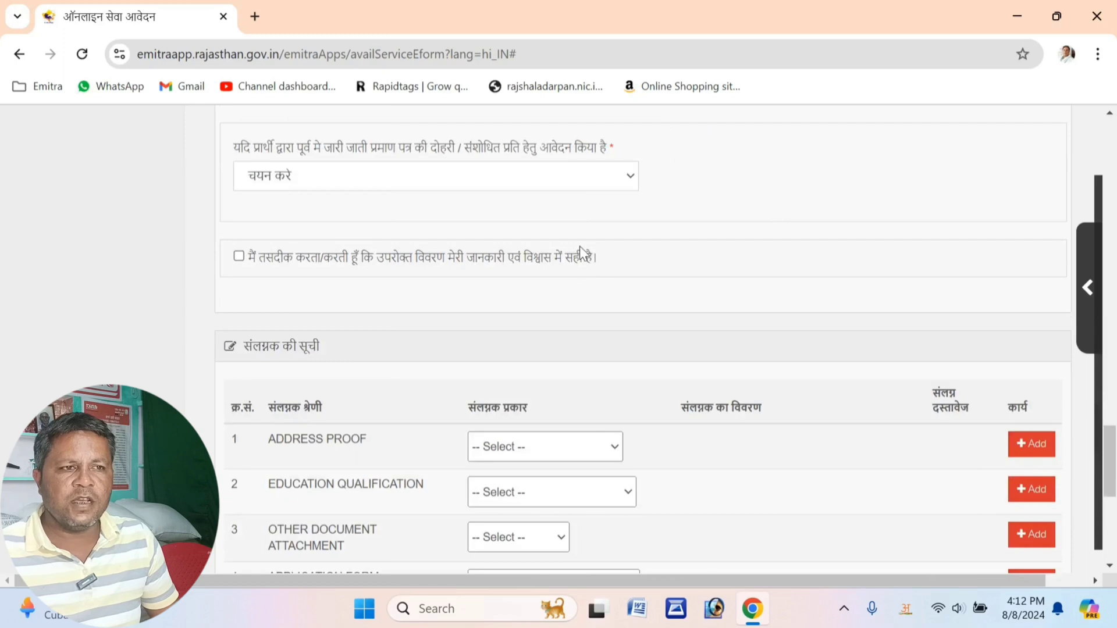
- Answer नही to the duplicate/revised certificate question and tick the details-are-correct declaration
scroll(483, 265, "up", 1)
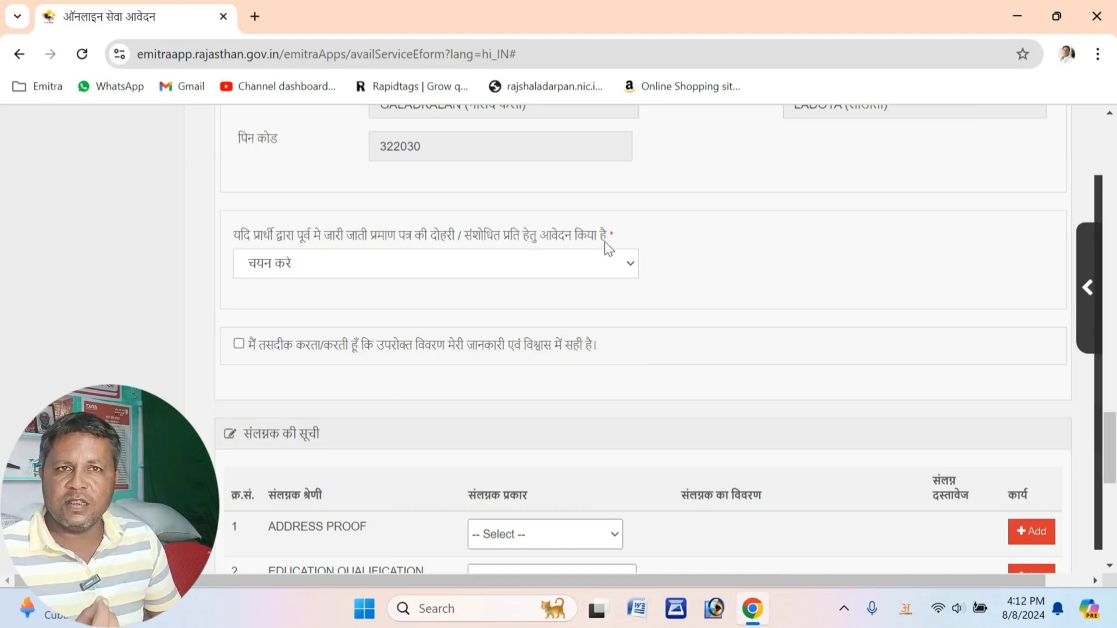
left_click(574, 265)
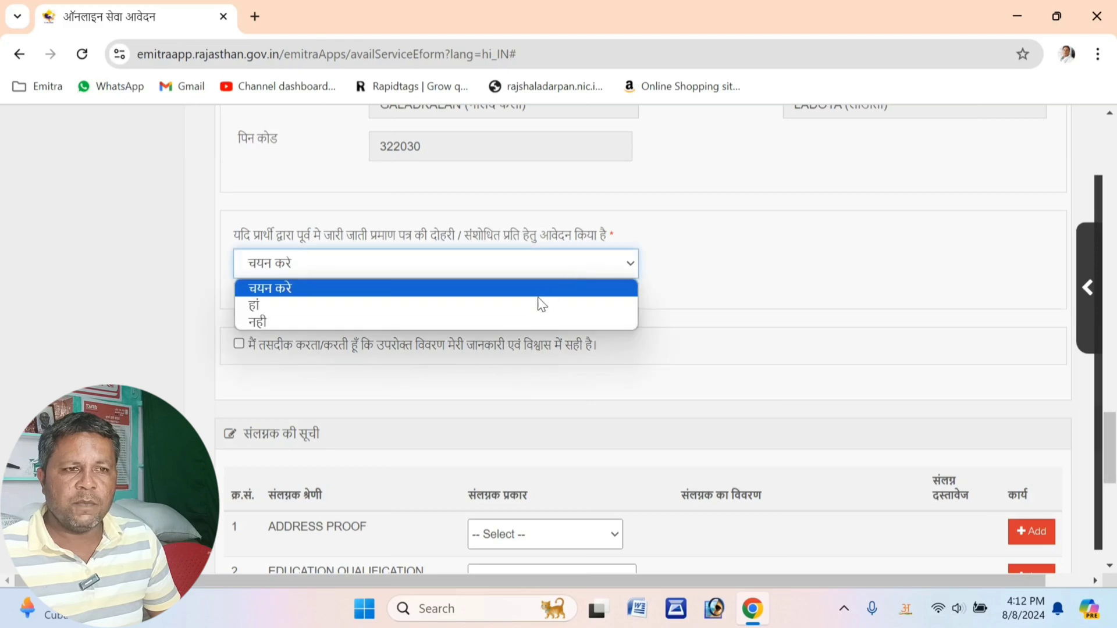
left_click(515, 322)
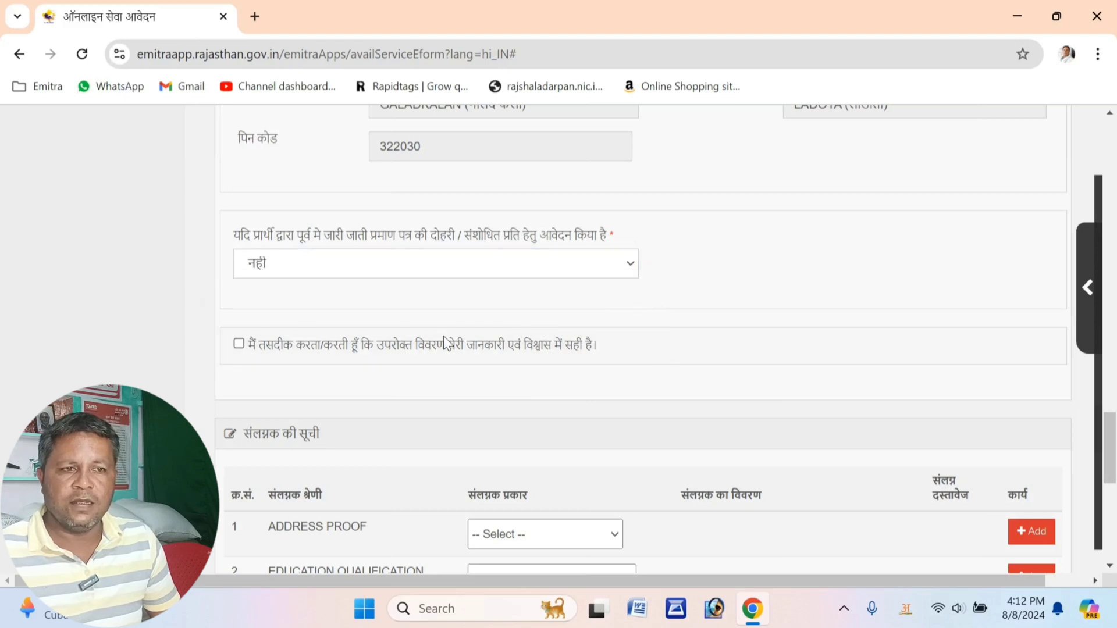
left_click(240, 344)
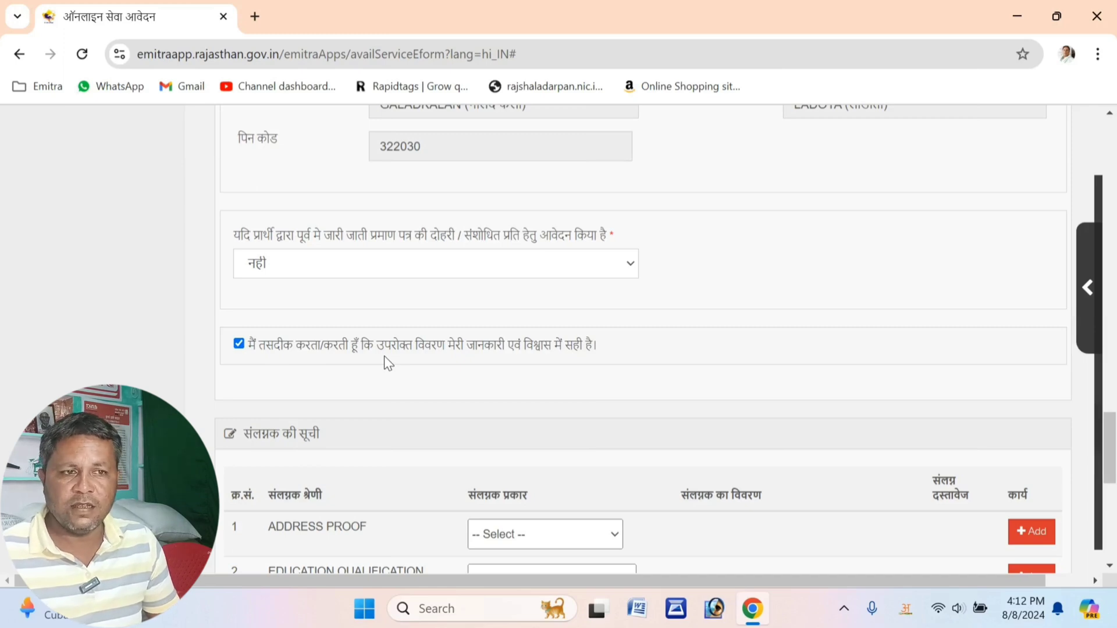
scroll(668, 323, "down", 5)
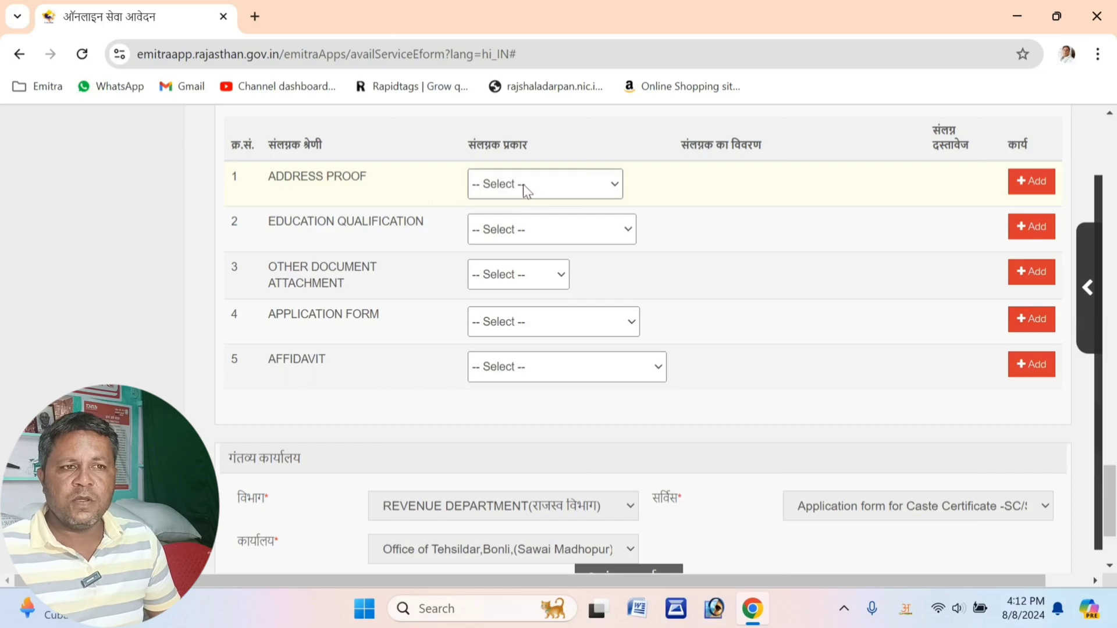
- Choose Ration Card as the ADDRESS PROOF document type
left_click(547, 187)
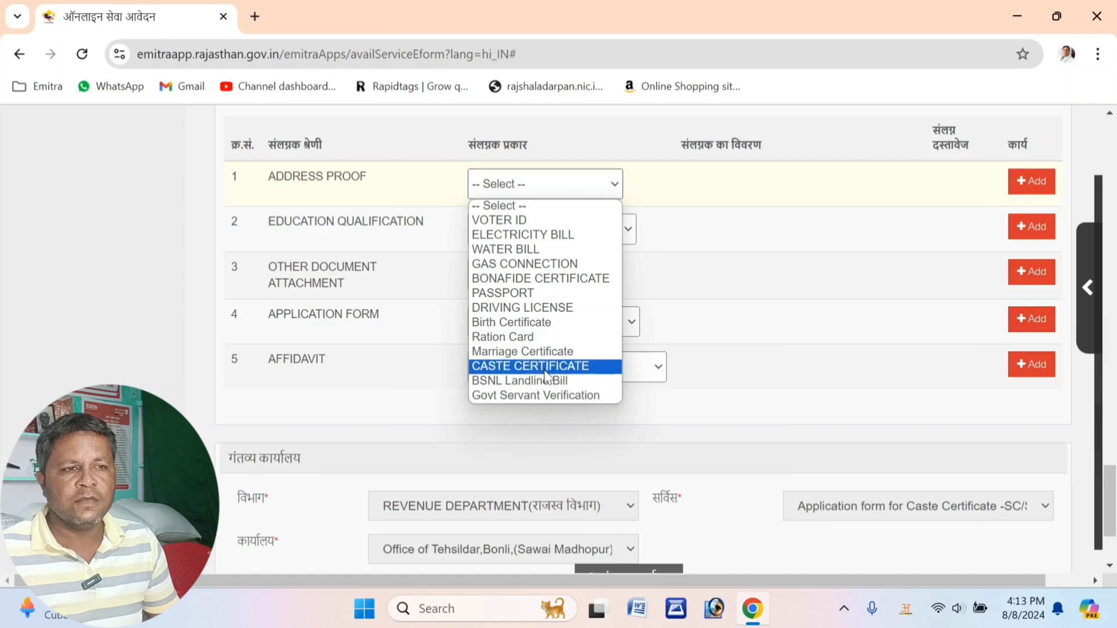
left_click(539, 338)
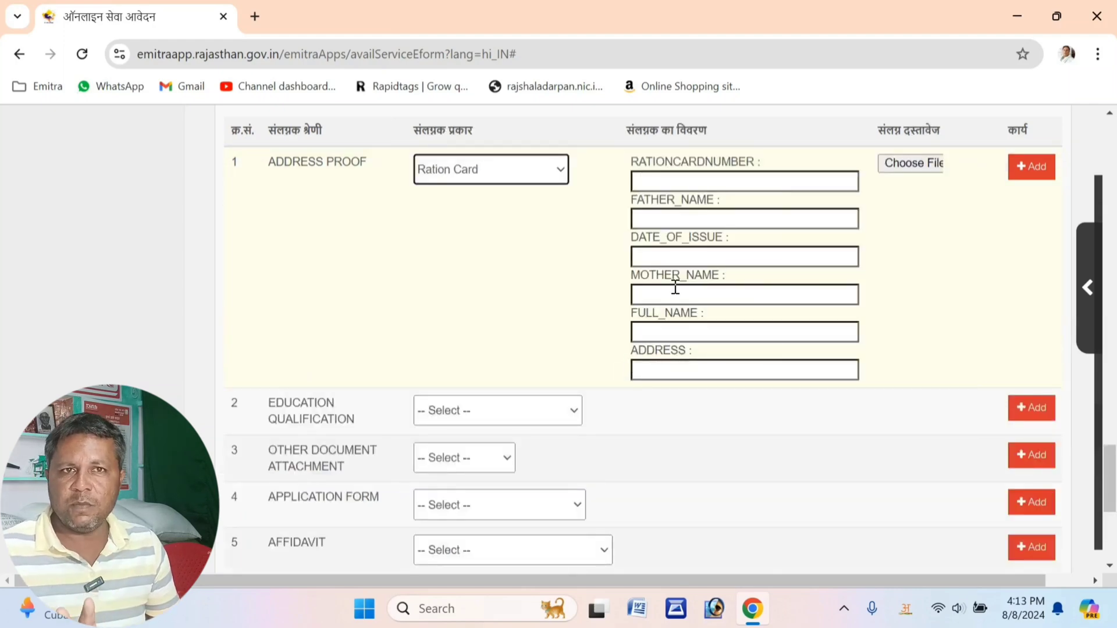
- Enter the applicant's ration card number and switch the keyboard to English (United States)
left_click(678, 181)
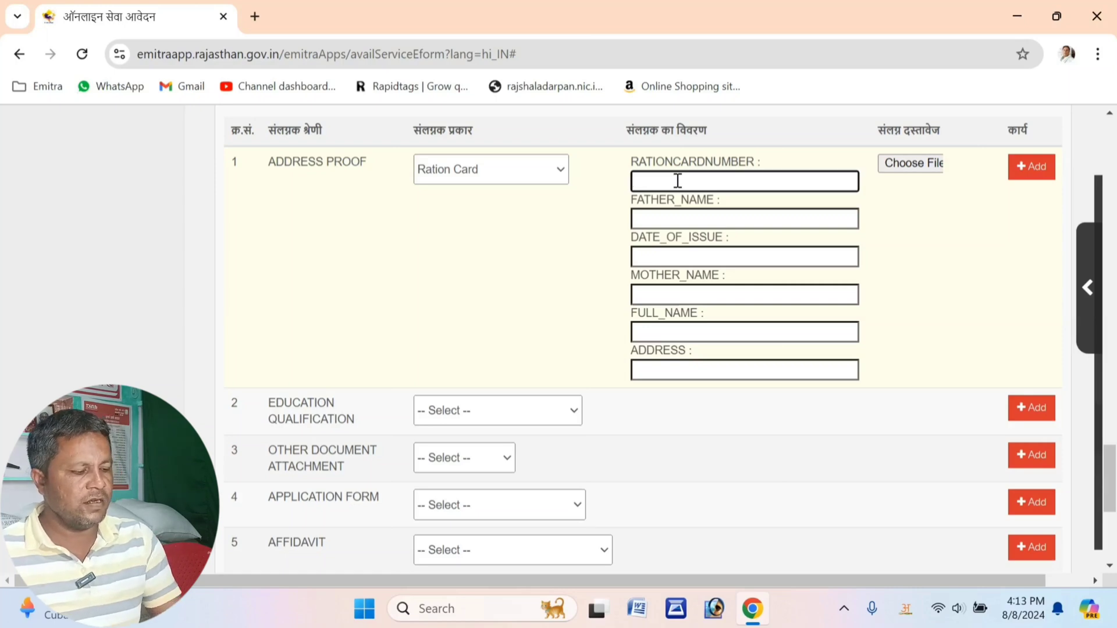
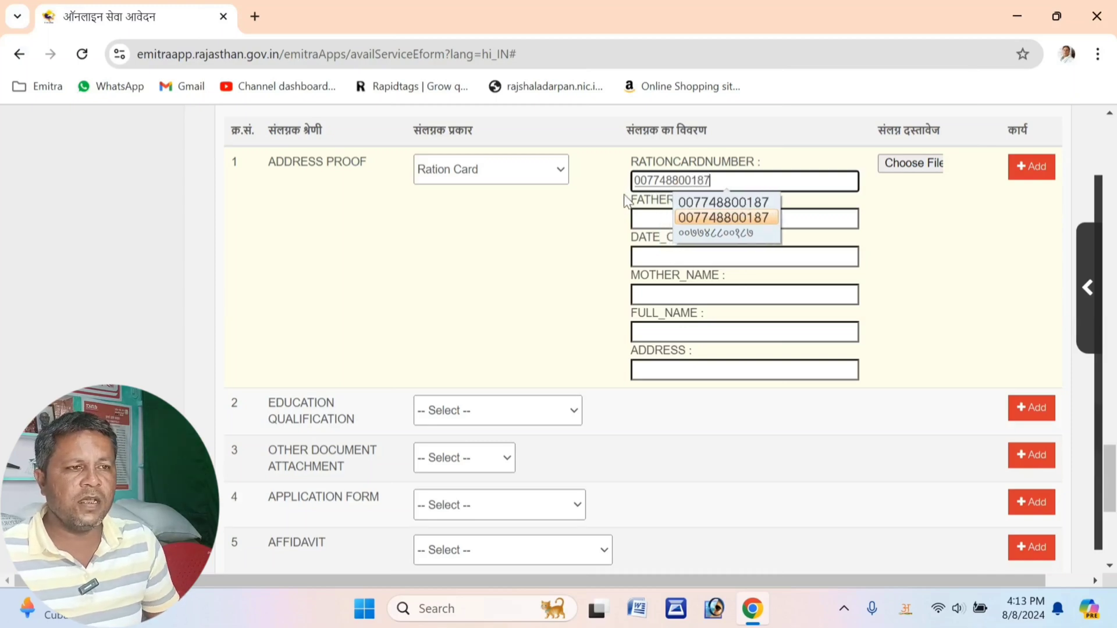
left_click(667, 220)
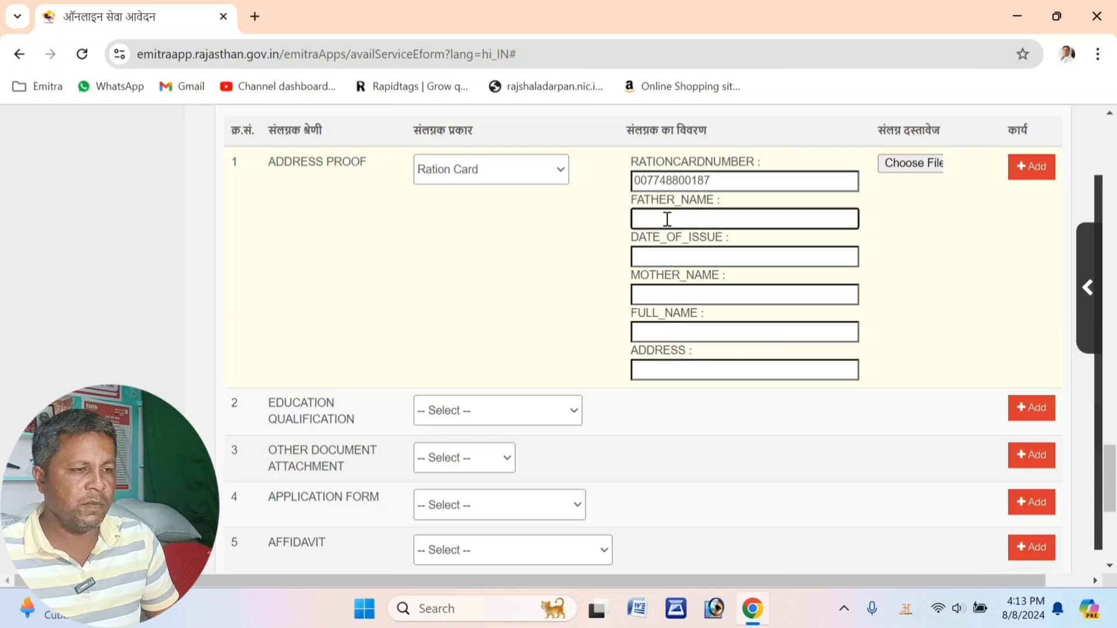
left_click(906, 609)
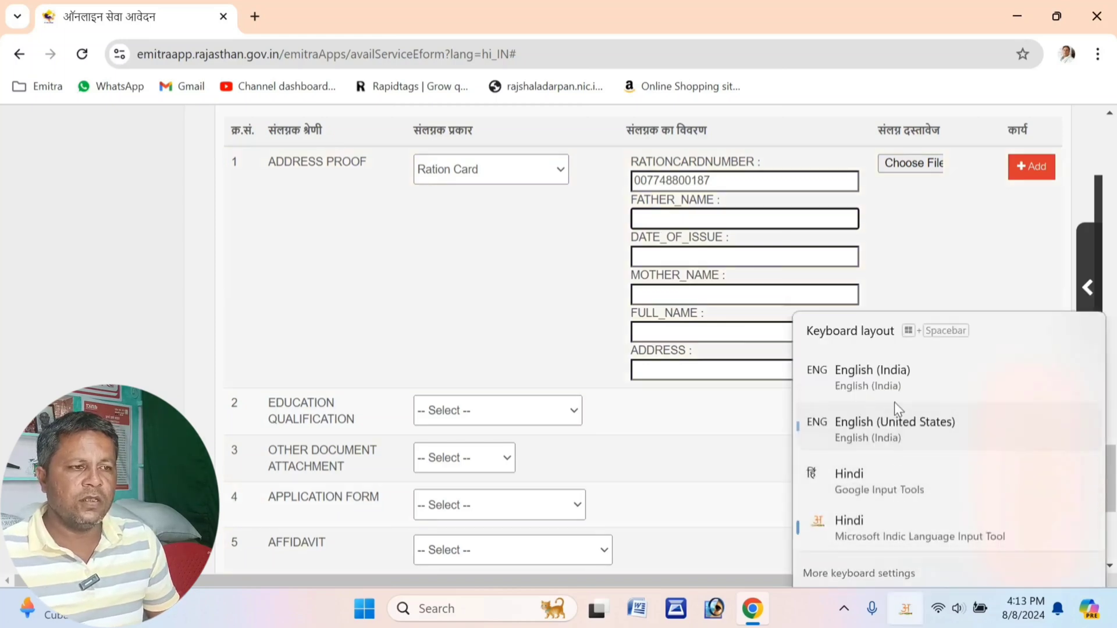
left_click(894, 404)
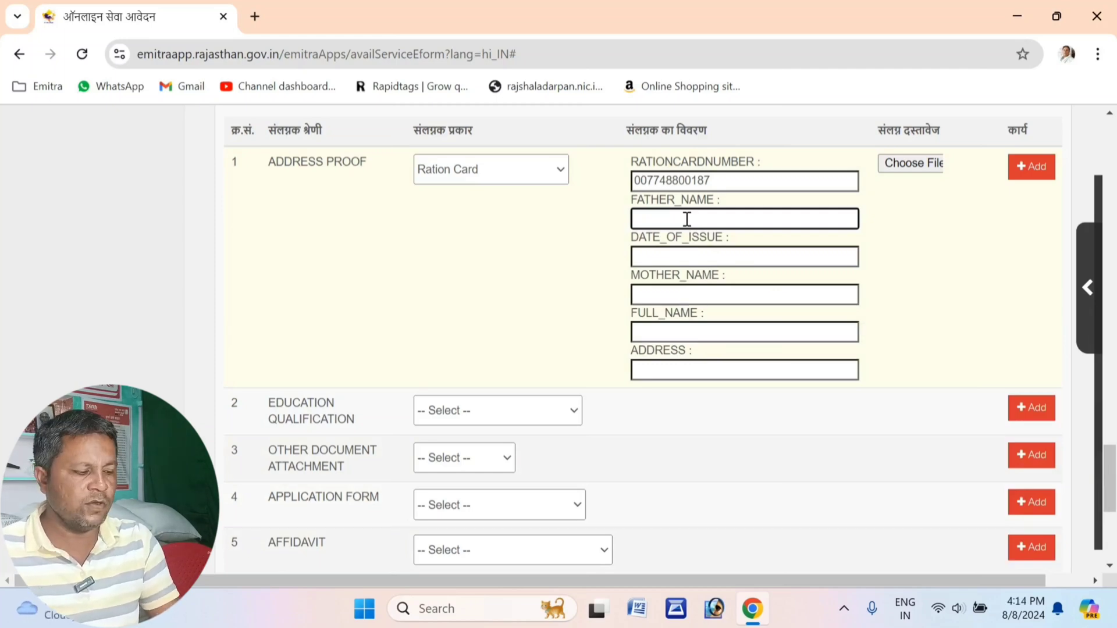
- Fill father's name, issue date, mother's name, full name and address with placeholder zeros
type("0000000")
key("Tab")
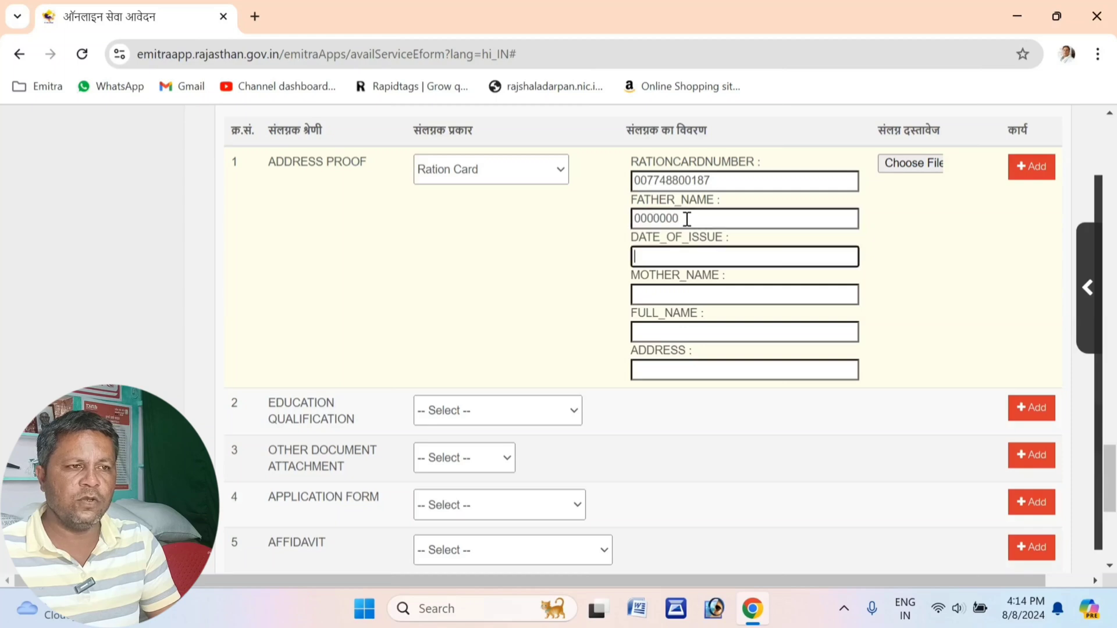
type("000000")
key("Tab")
type("0000000")
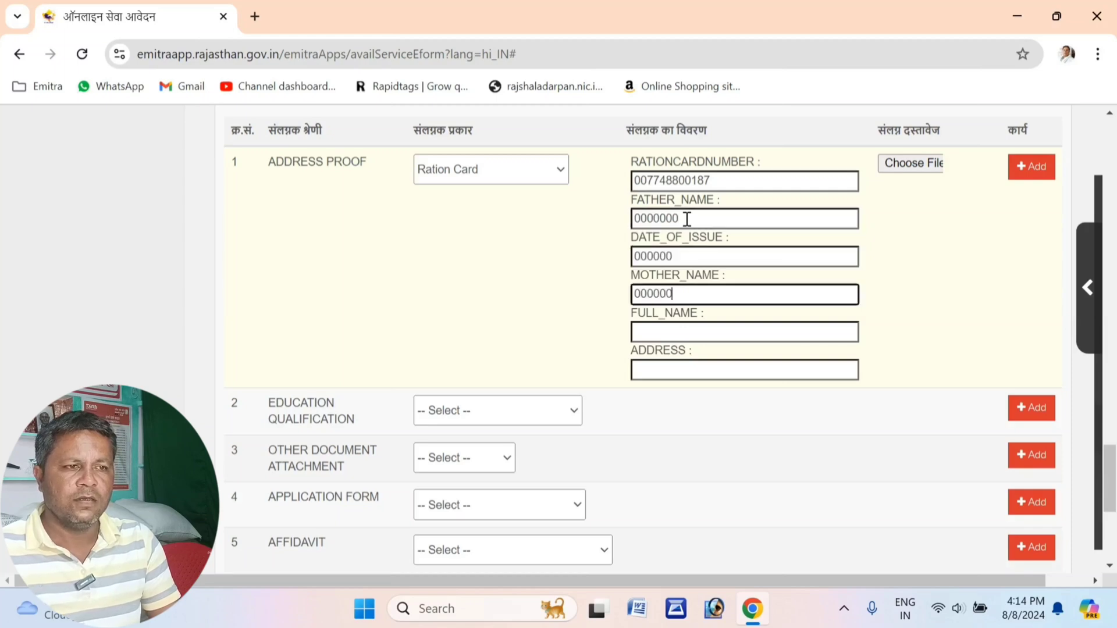
key("Tab")
type("0000000")
key("Tab")
type("0000000")
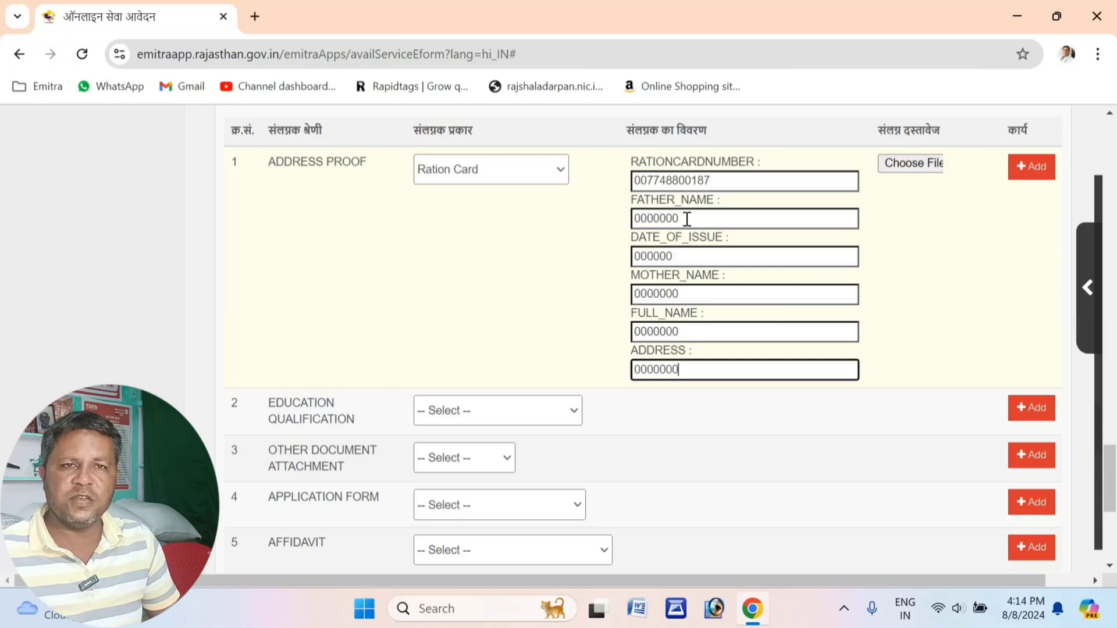
left_click(594, 243)
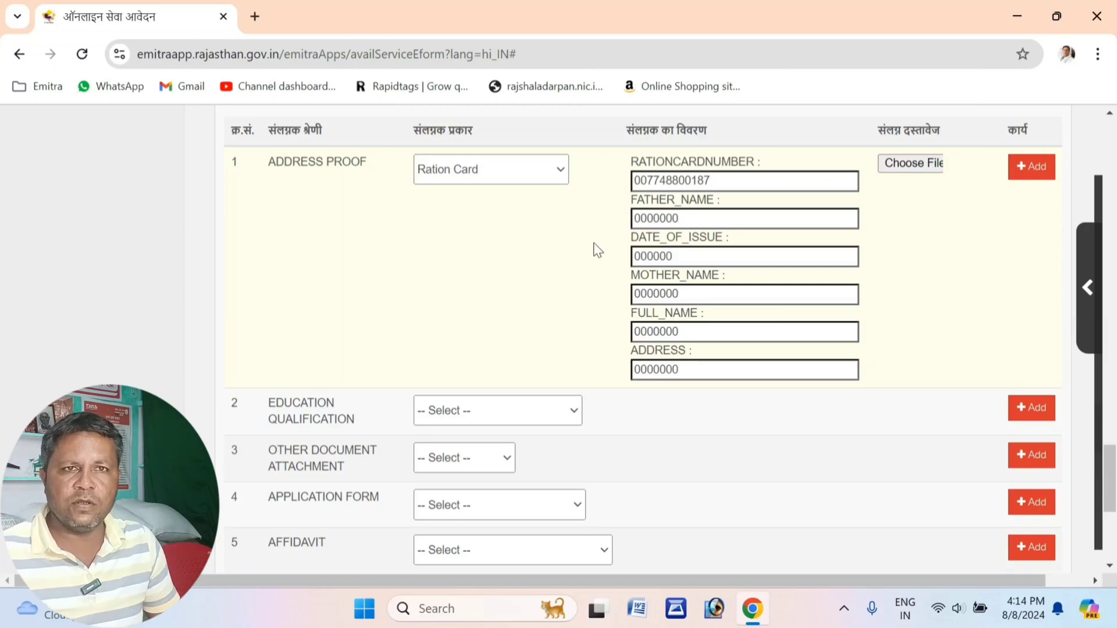
- Choose RATION.pdf from the applicant's Documents folder as the ration card address-proof file
left_click(909, 167)
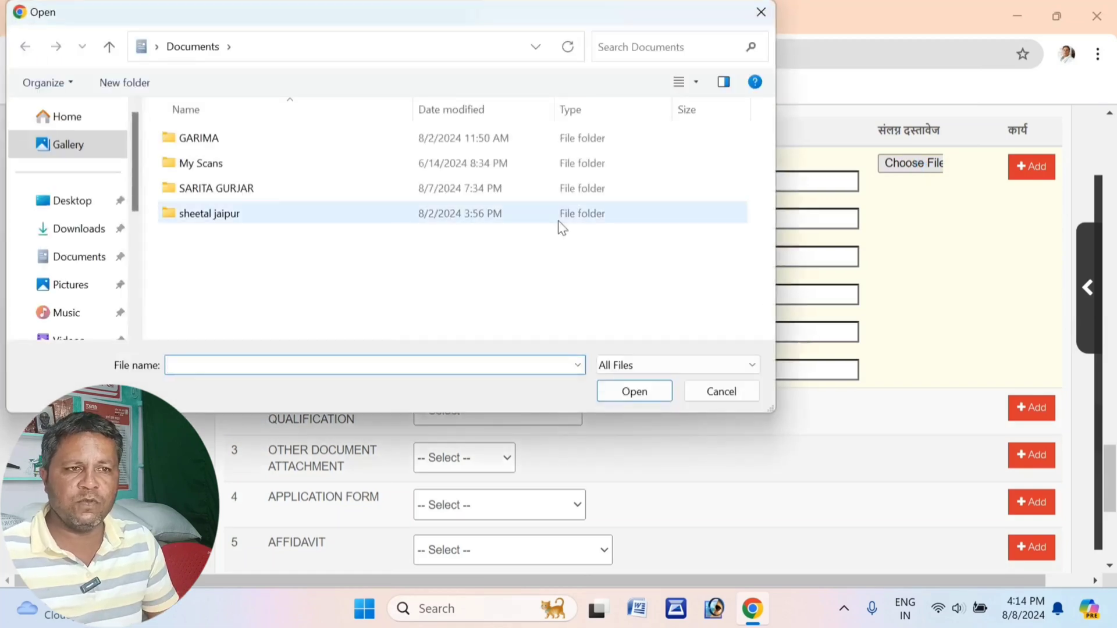
left_click(695, 85)
left_click_drag(696, 150, 694, 76)
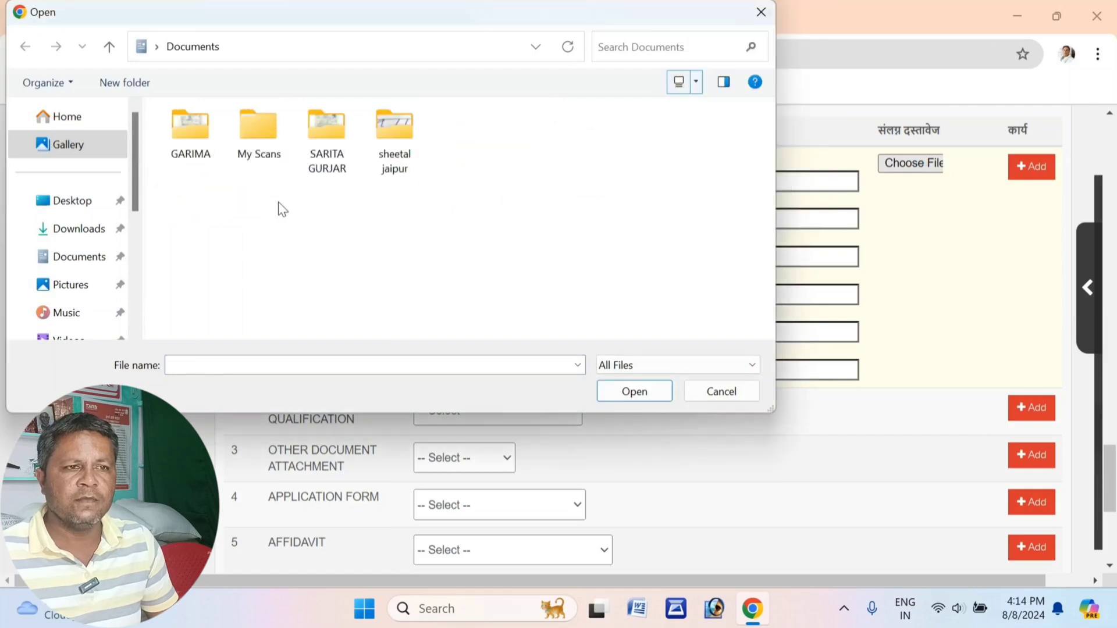
left_click(192, 145)
key("Return")
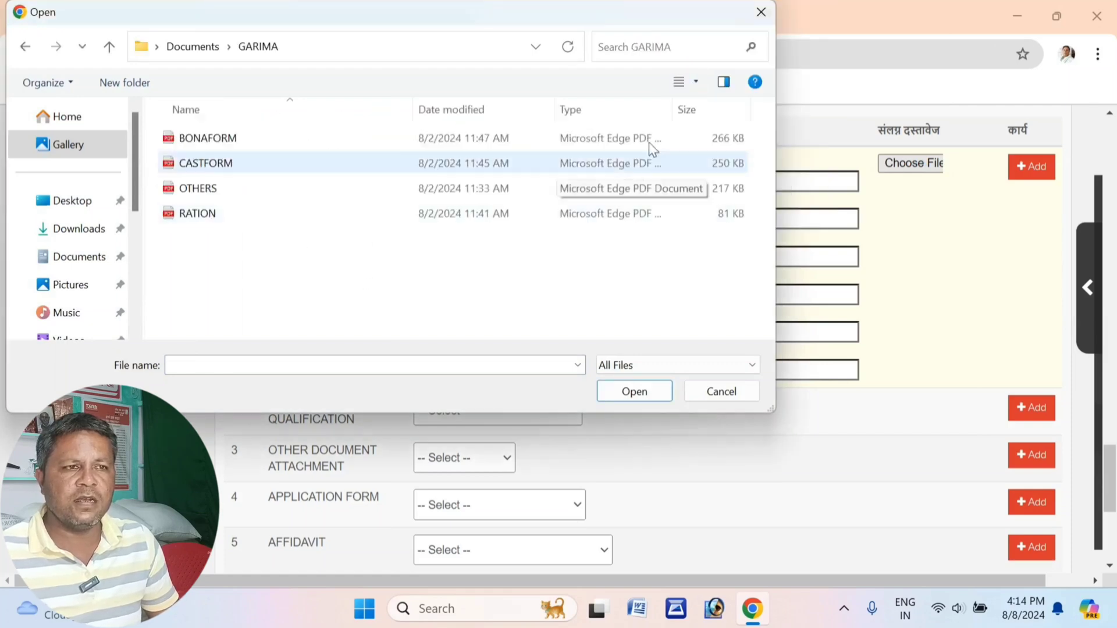
left_click(696, 81)
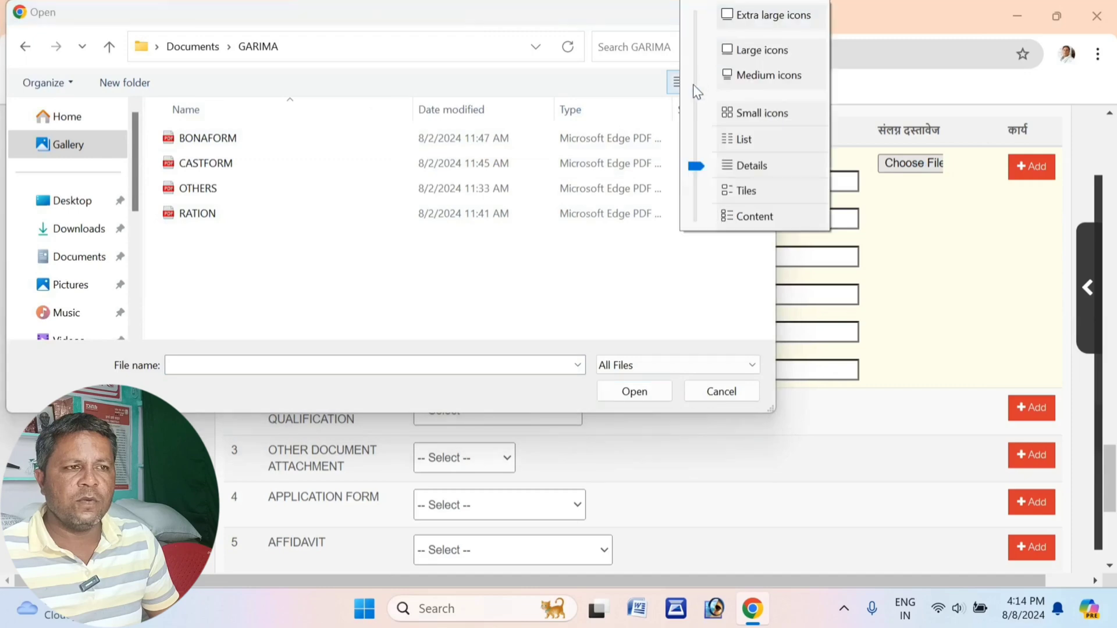
left_click_drag(698, 169, 701, 65)
left_click(400, 135)
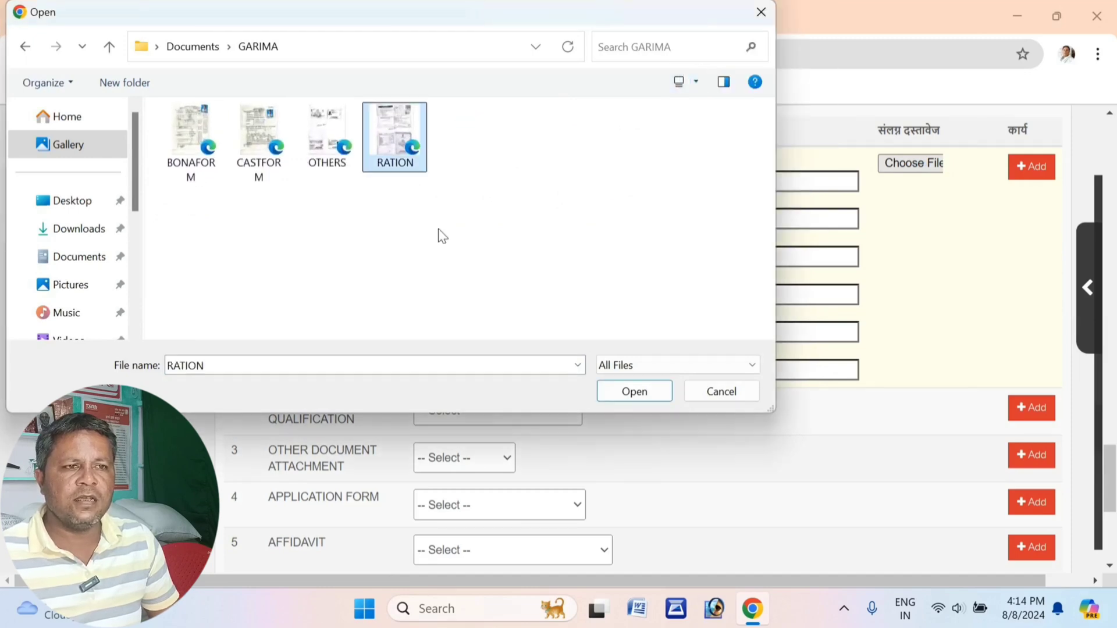
left_click(613, 387)
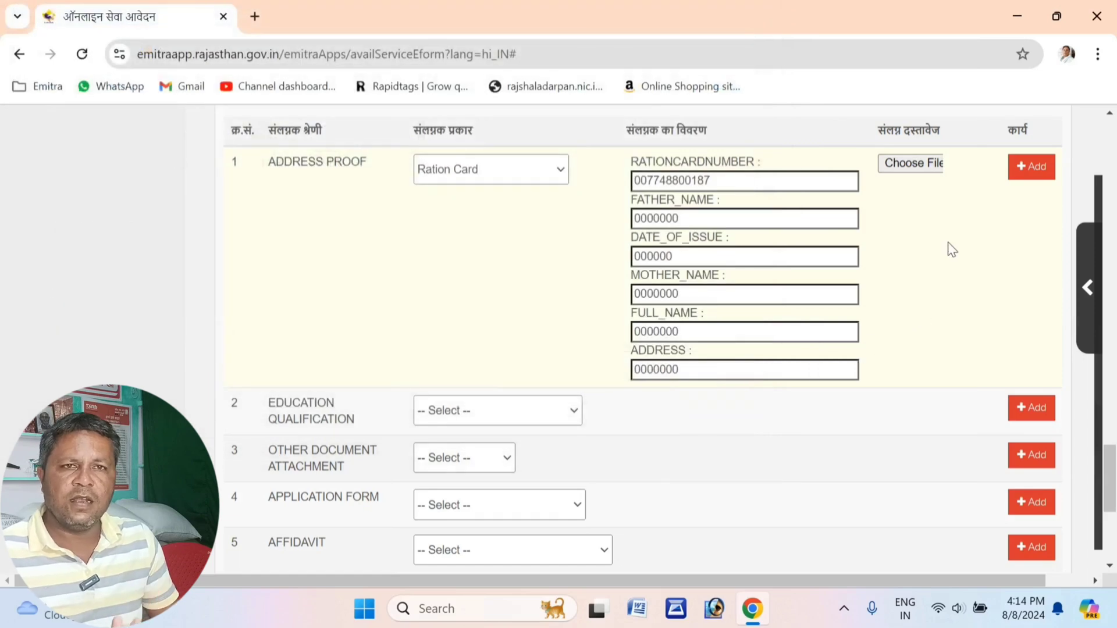
- Add the Ration Card address proof with RATION.pdf to the attachment list and check it
left_click(1035, 174)
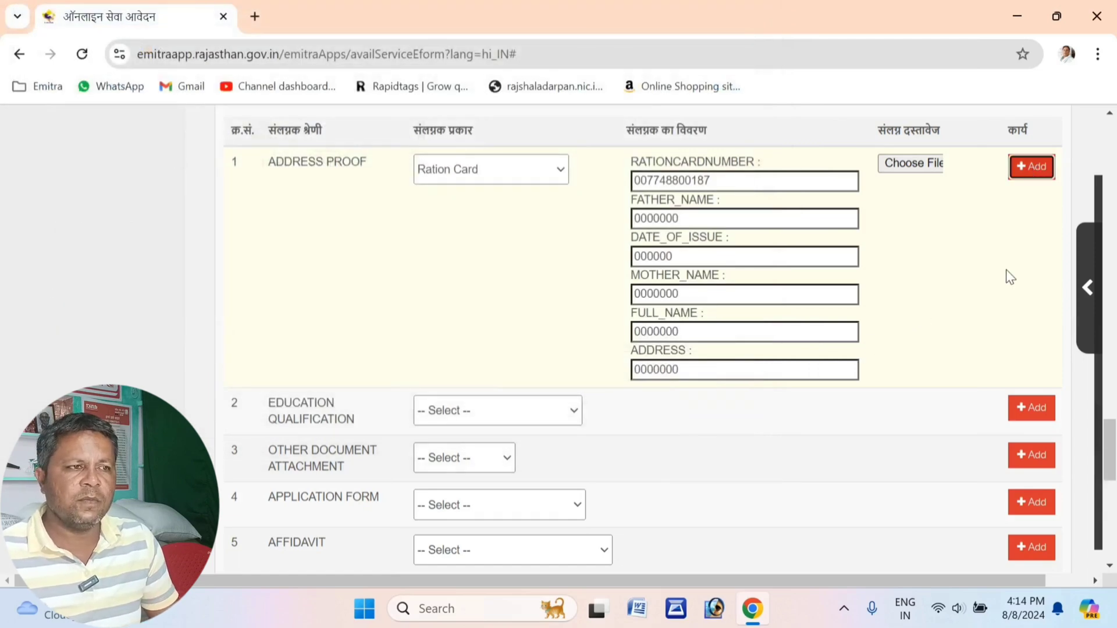
scroll(1006, 272, "down", 10)
scroll(959, 265, "up", 3)
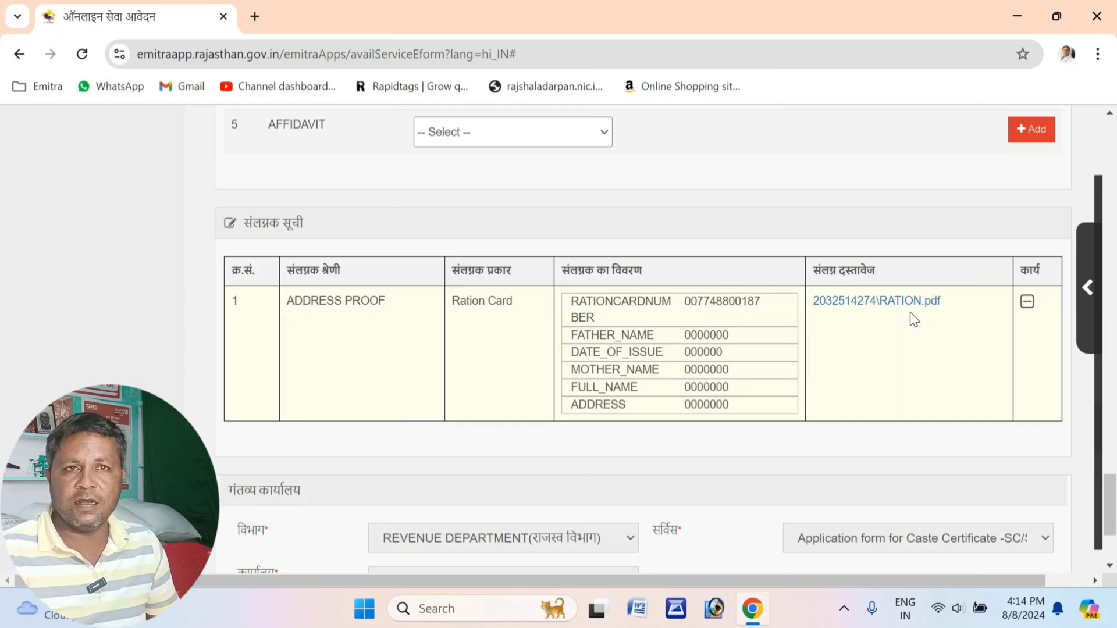
scroll(912, 314, "up", 10)
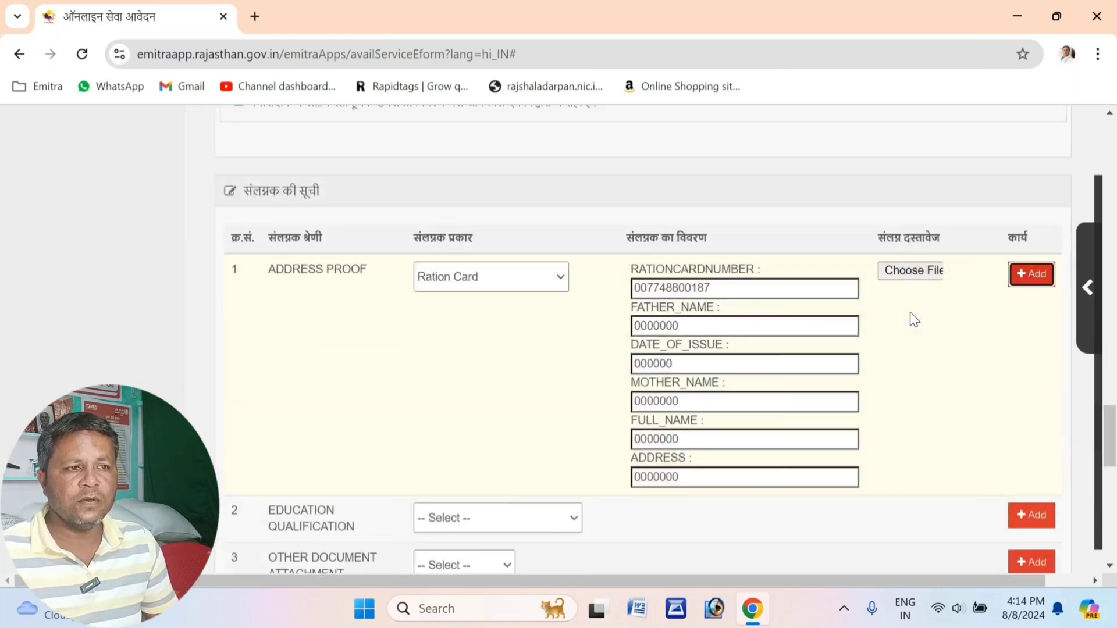
scroll(910, 312, "down", 3)
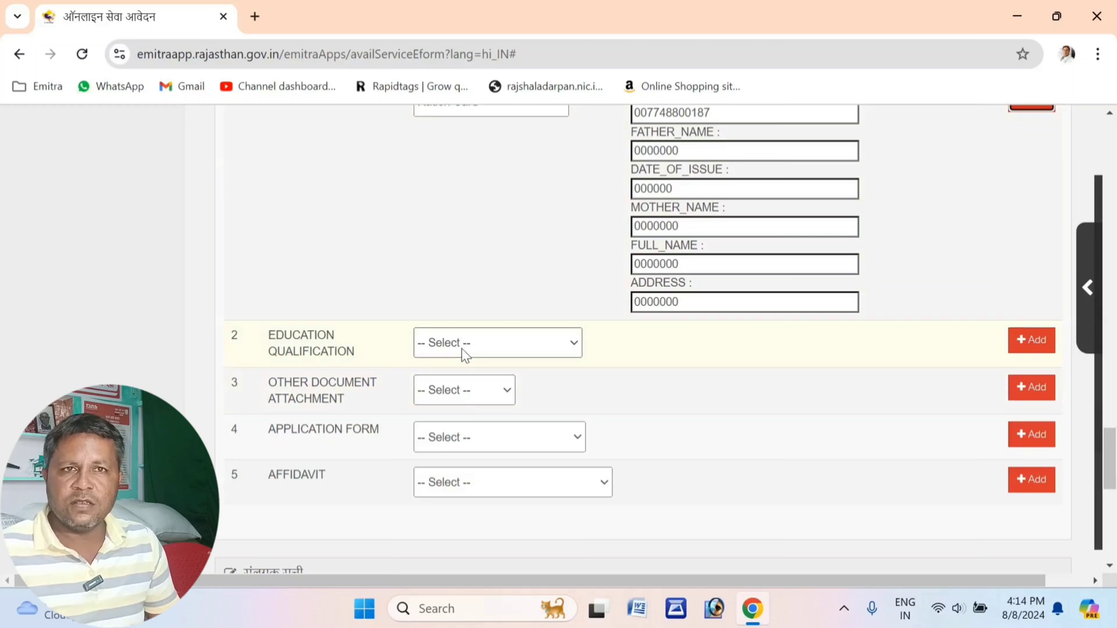
- Set row 3's attachment type to Other document and enter ALL DOCUMENTS as its detail
left_click(497, 388)
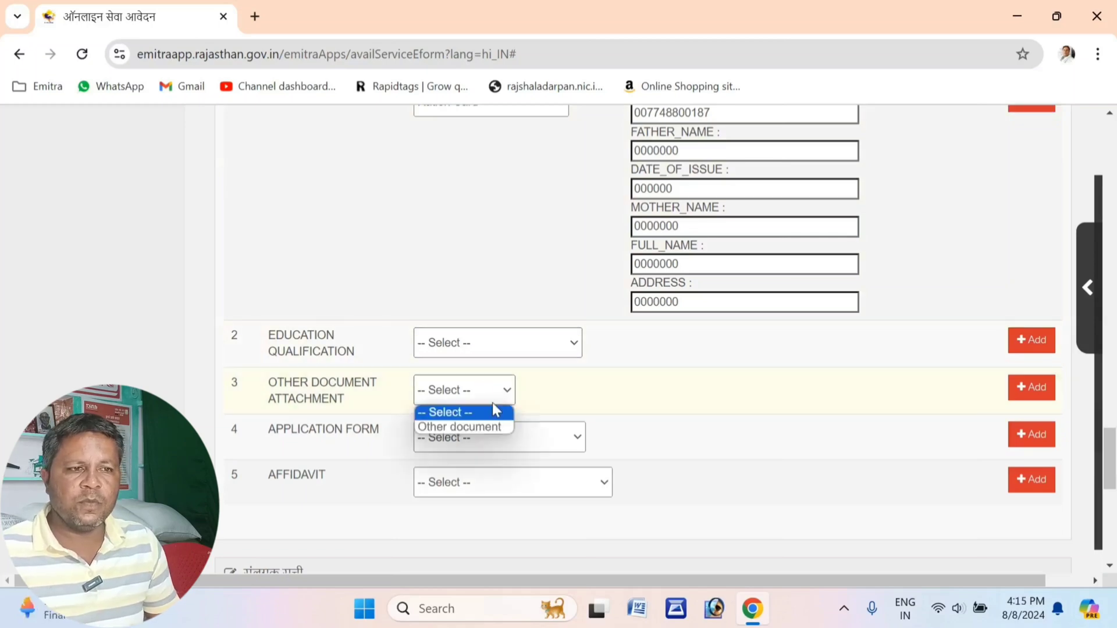
left_click(488, 426)
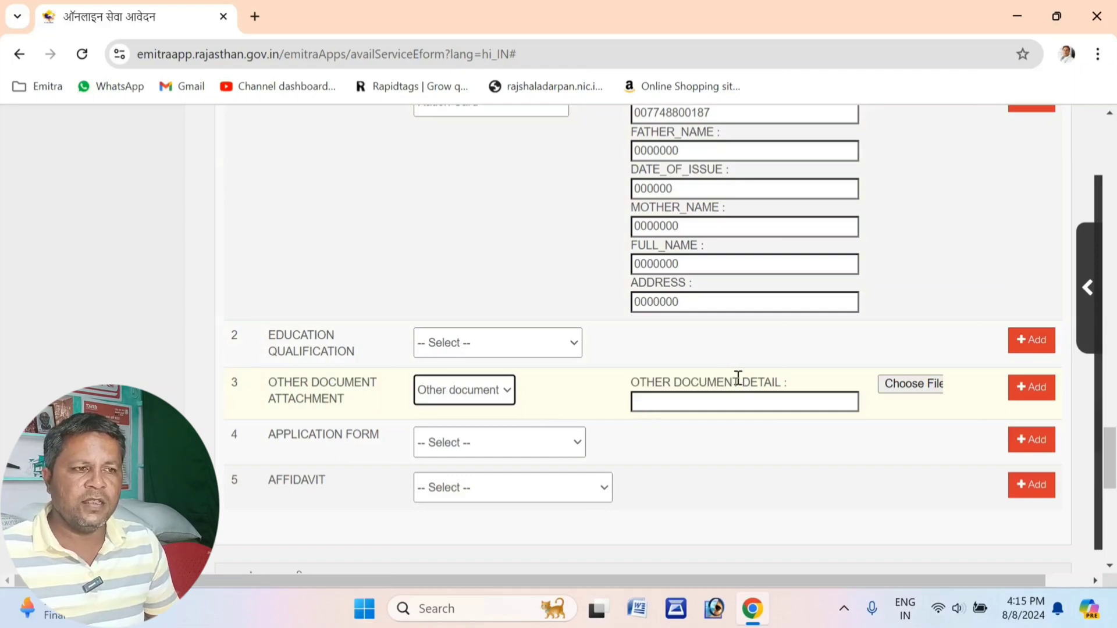
left_click_drag(738, 378, 627, 382)
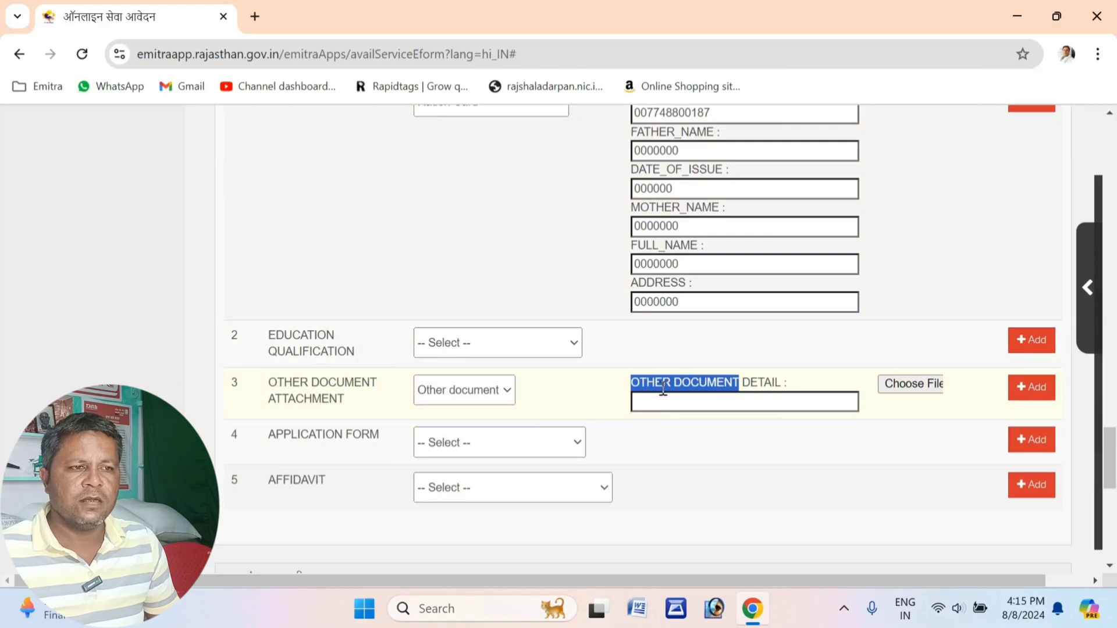
left_click(621, 400)
left_click(643, 400)
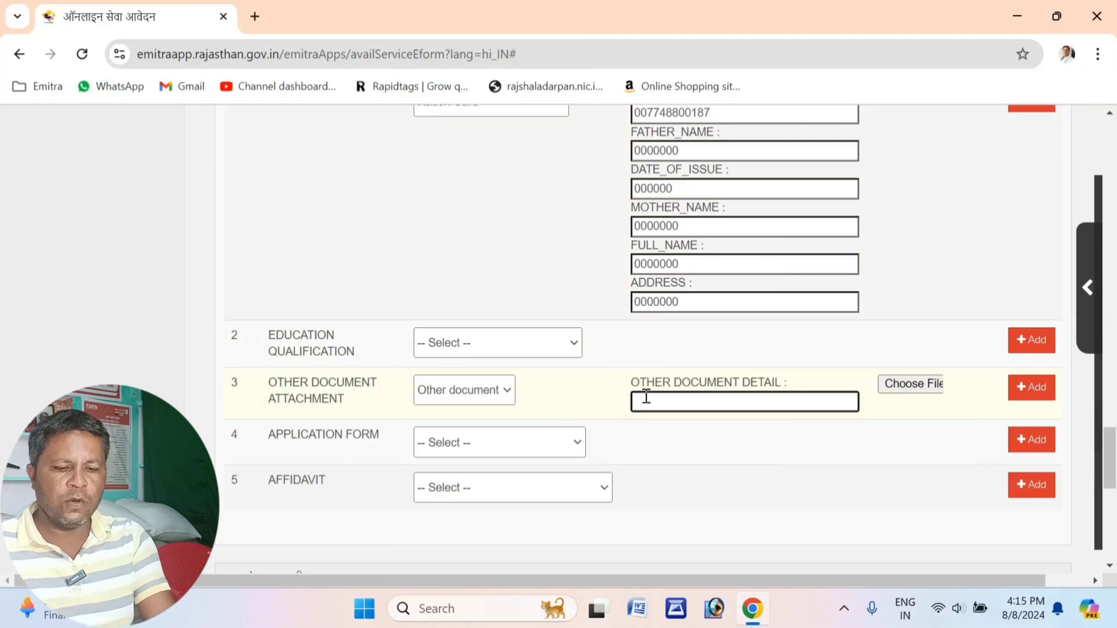
type("all")
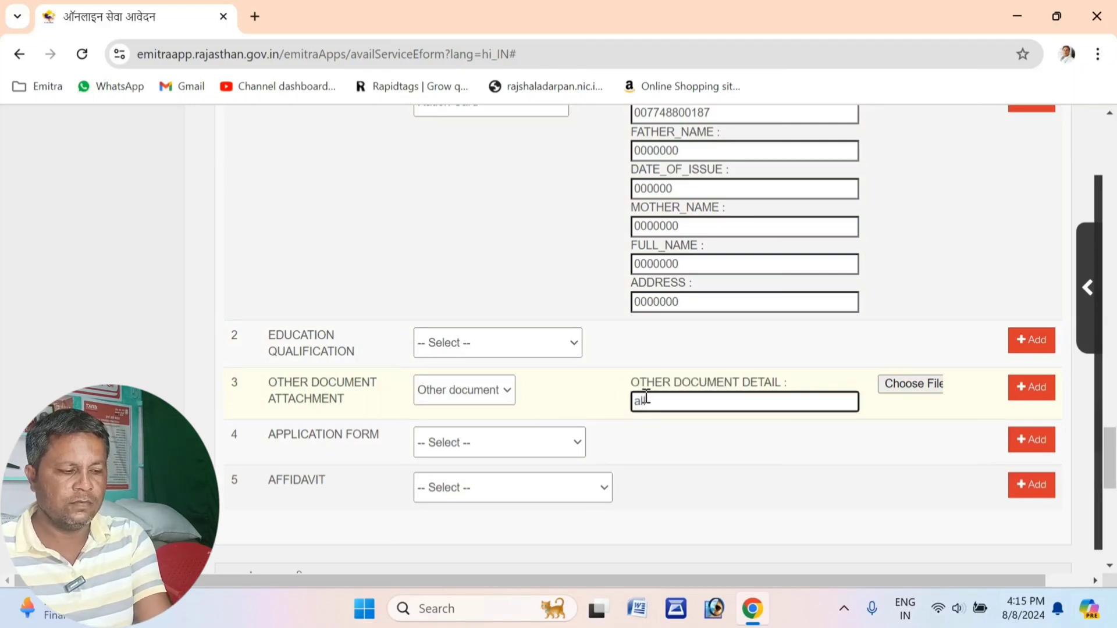
key("BackSpace")
key("BackSpace")
key("BackSpace")
key("BackSpace")
type("AL")
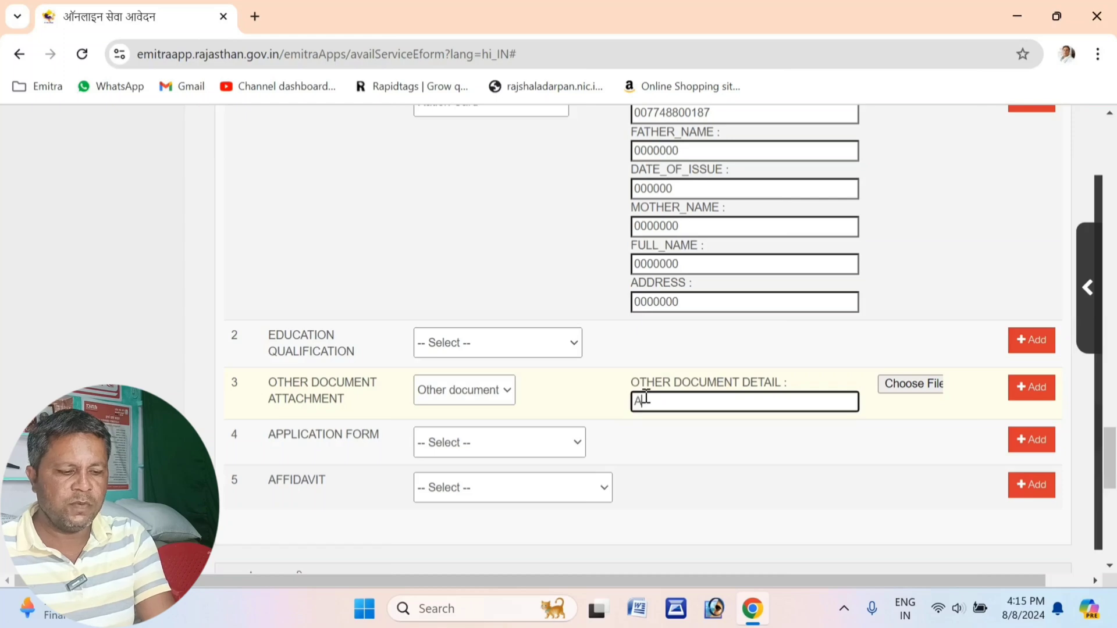
type("L DO")
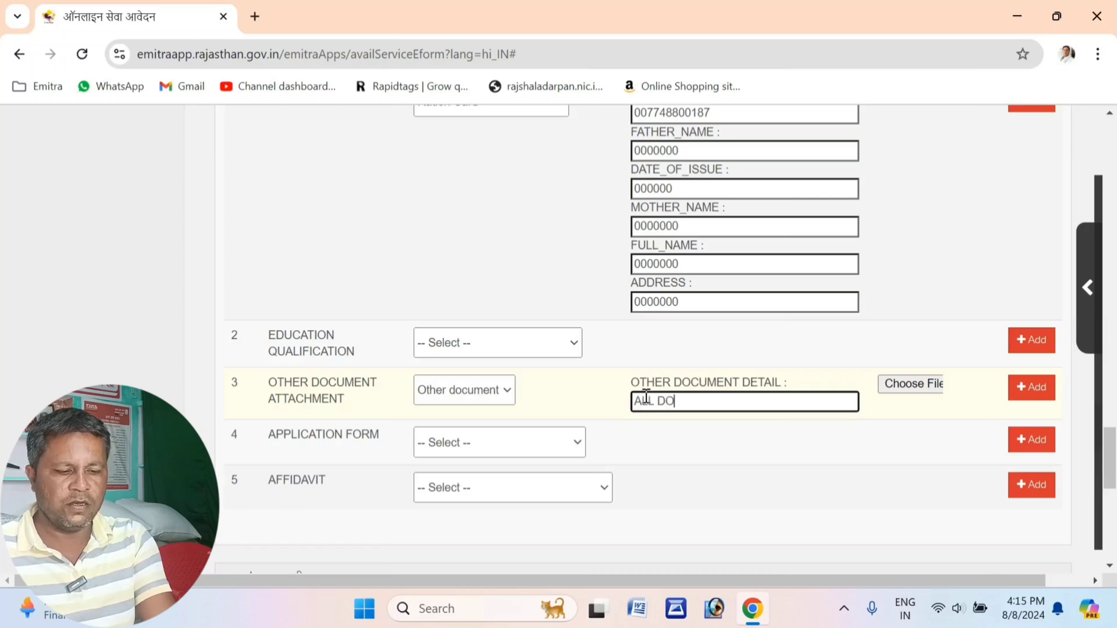
type("CUMENTS")
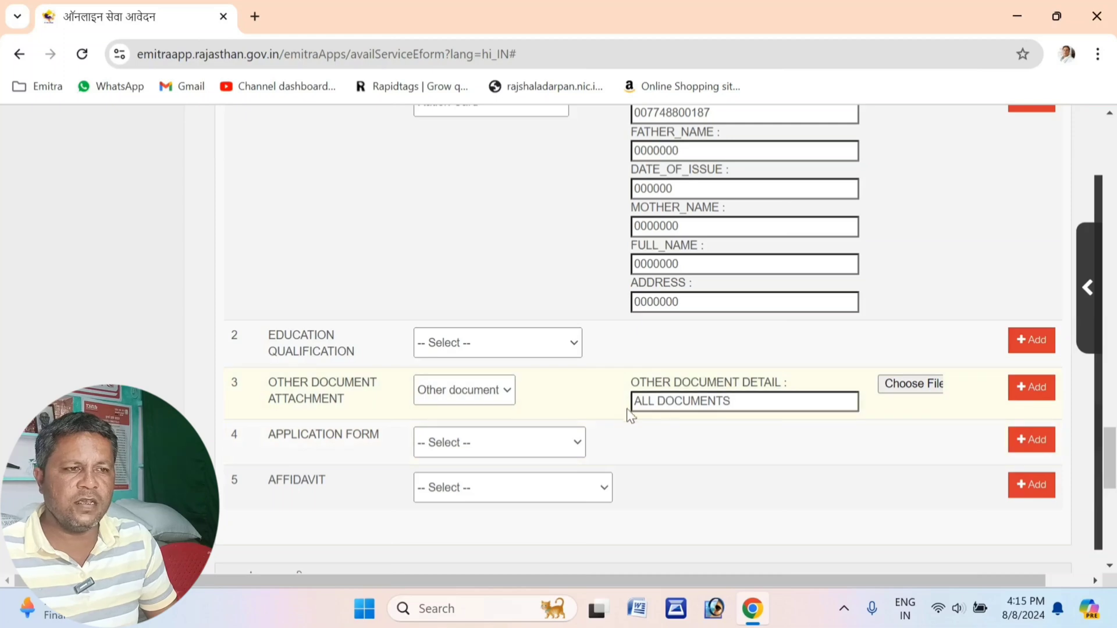
- Rename the OTHERS PDF to ALL, upload it for row 3, and add the attachment
left_click(906, 382)
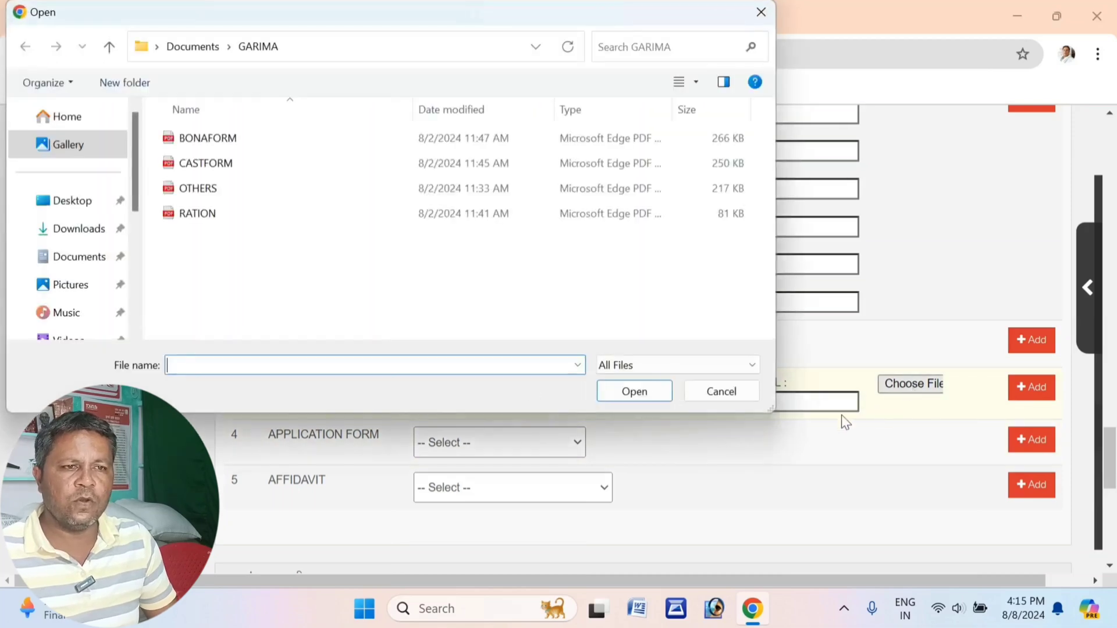
left_click(211, 189)
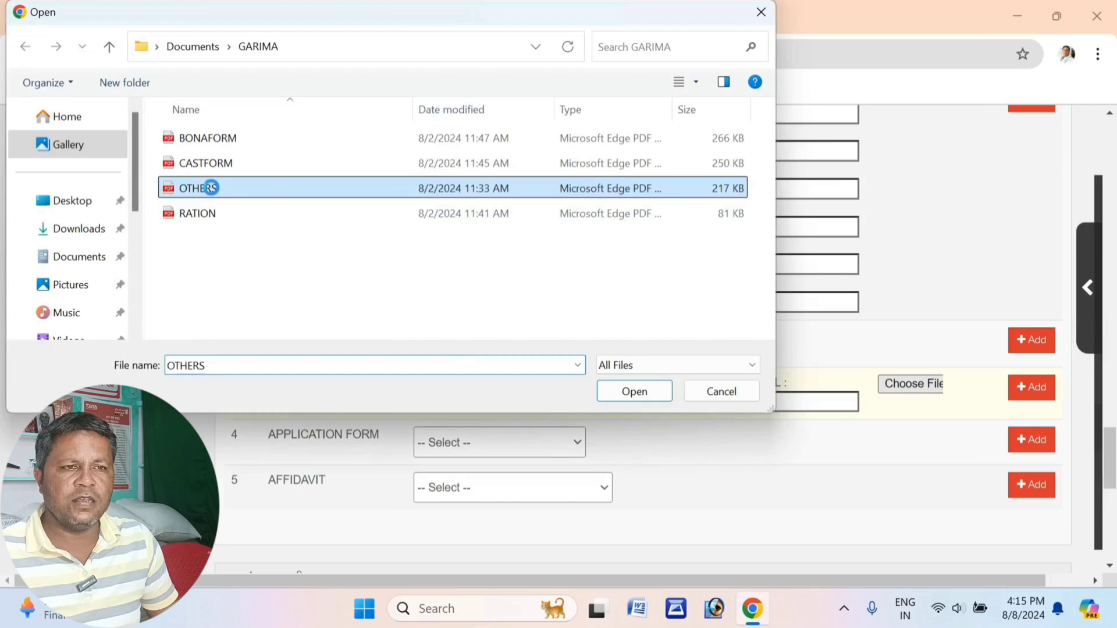
right_click(211, 188)
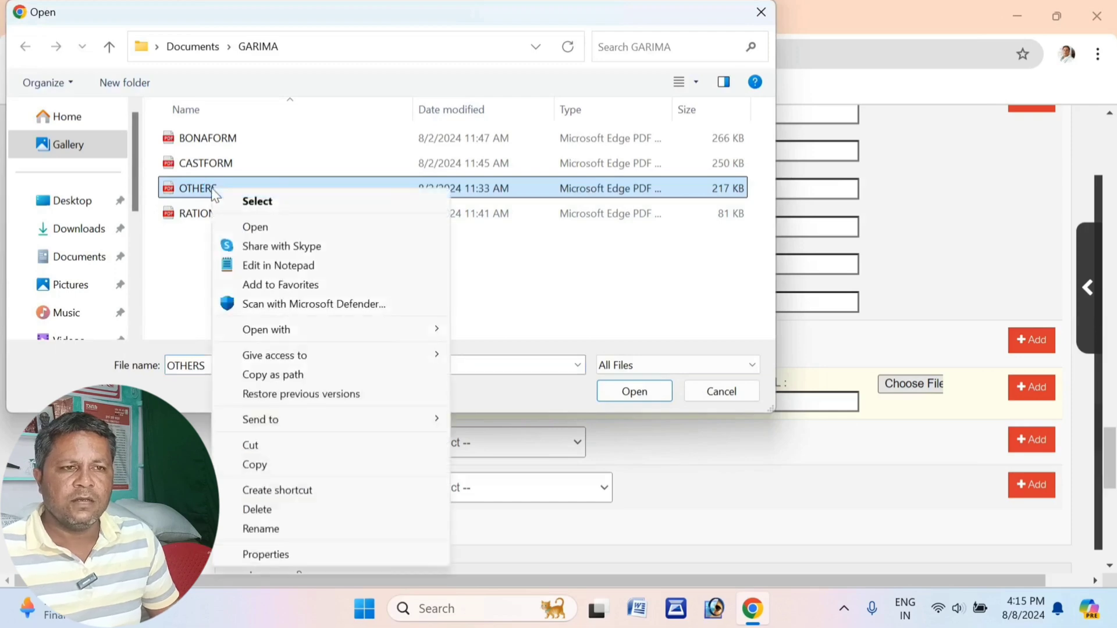
left_click(299, 526)
type("ALL")
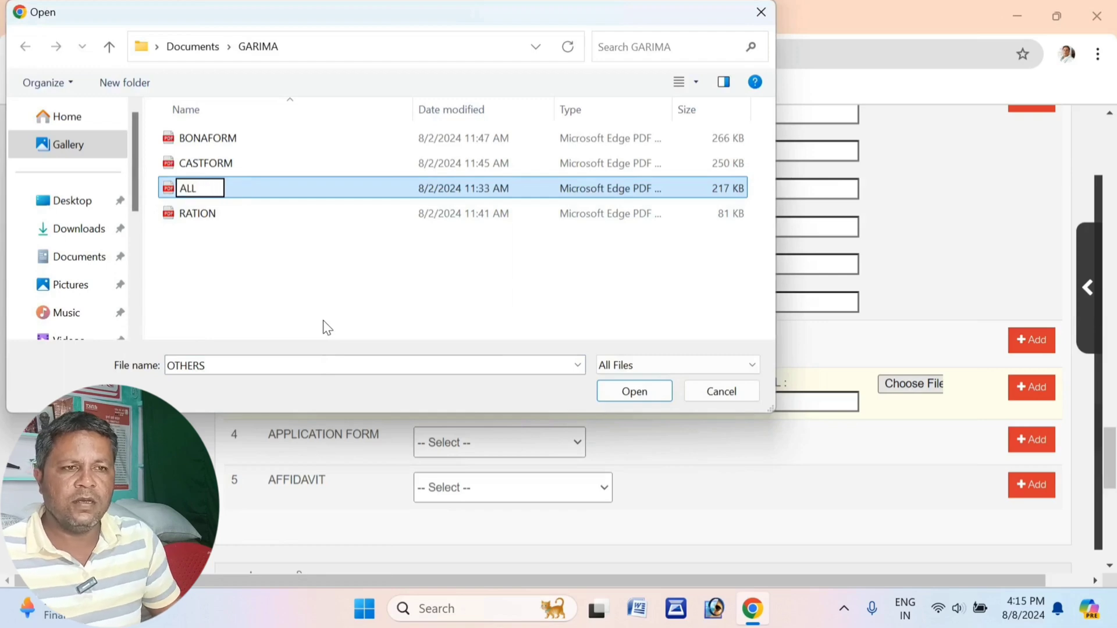
left_click(327, 326)
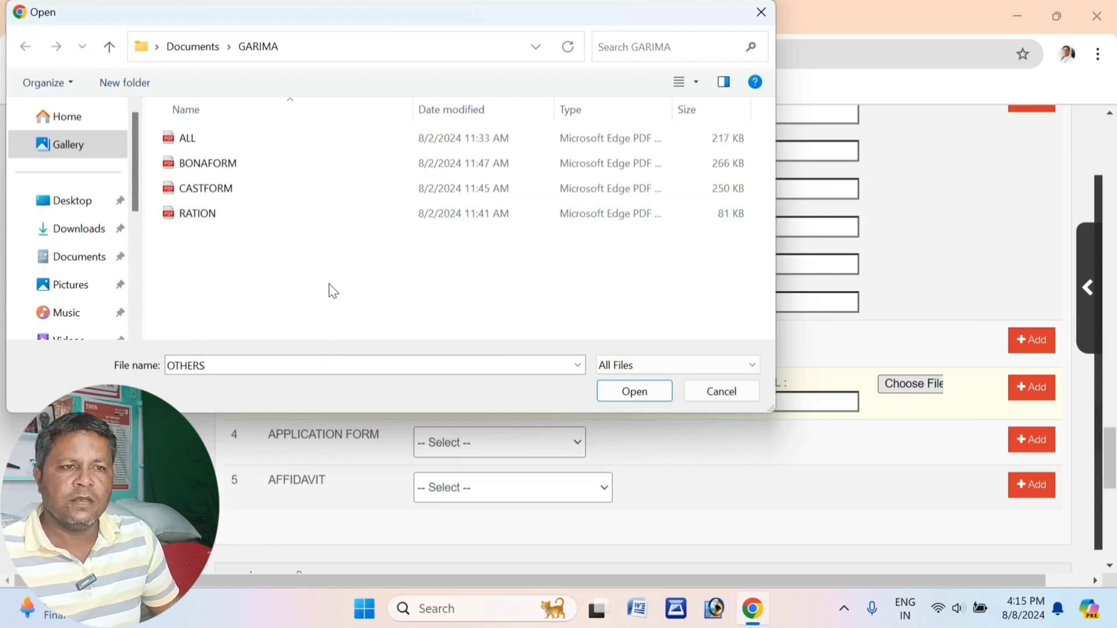
left_click(192, 139)
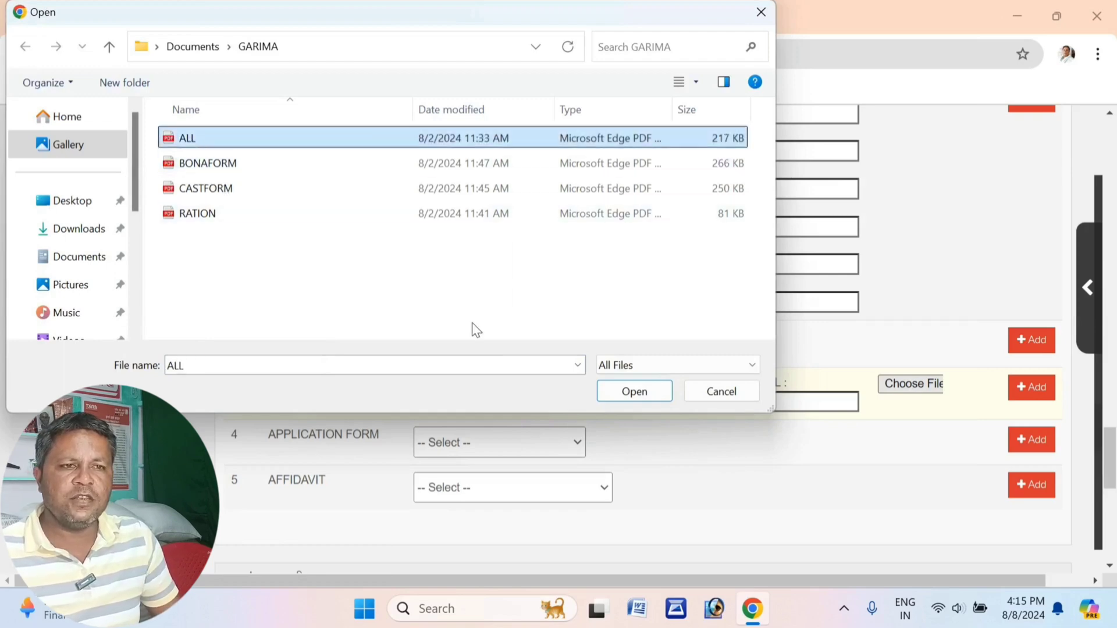
left_click(623, 394)
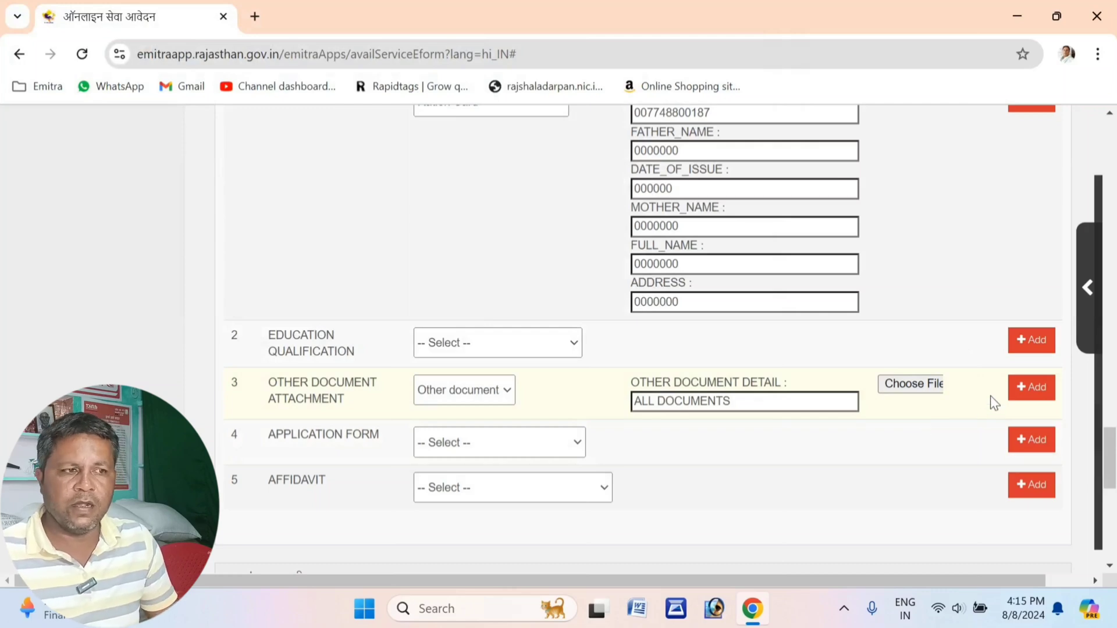
left_click(1032, 388)
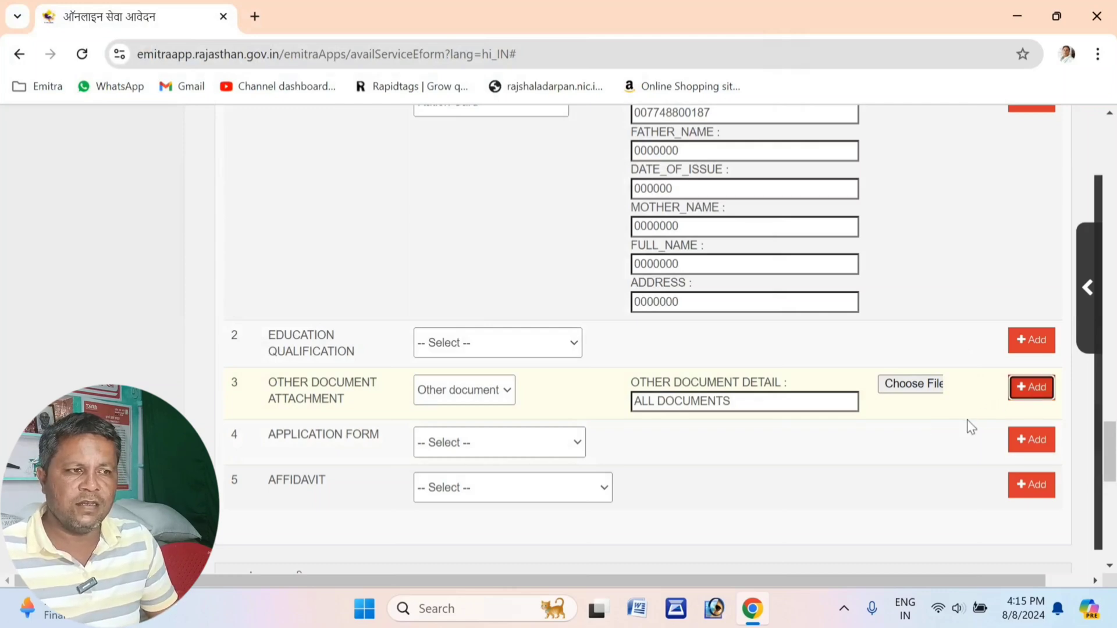
- Add CASTFORM.pdf as 'Scan Copy of application form' with document name APPLICATION FORM
scroll(967, 420, "down", 4)
scroll(934, 411, "up", 1)
scroll(934, 411, "up", 1)
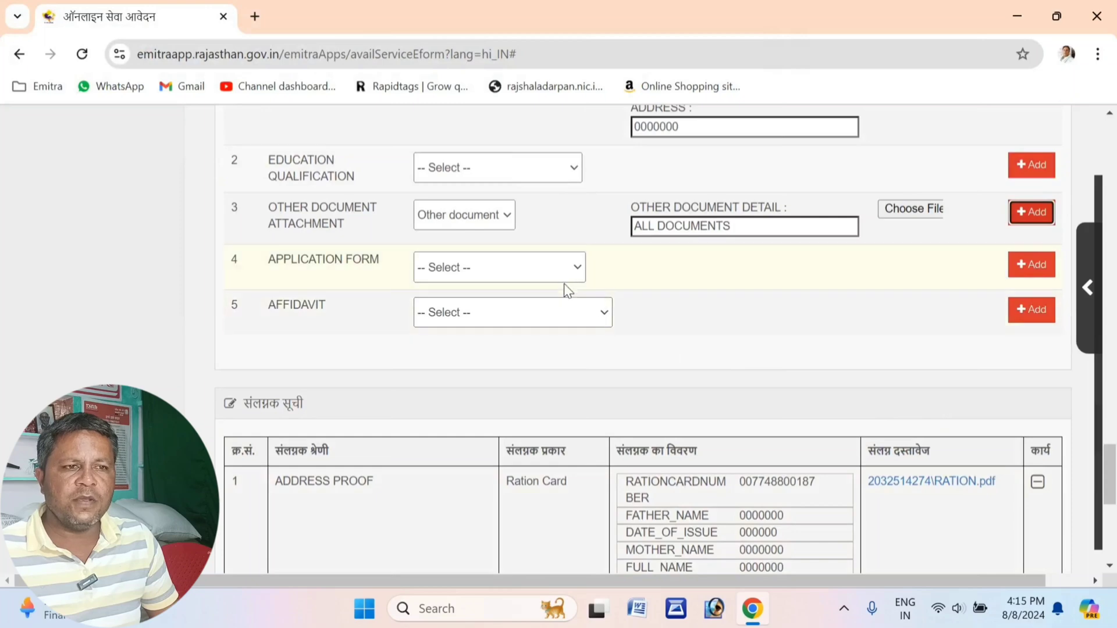
left_click(577, 266)
left_click(551, 304)
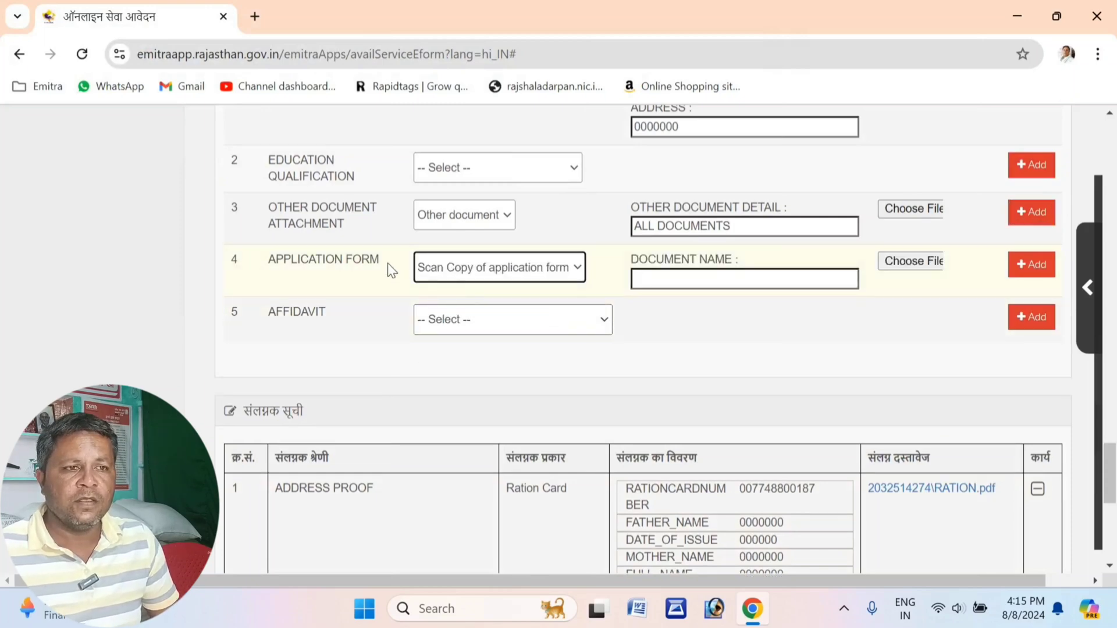
left_click_drag(388, 263, 640, 280)
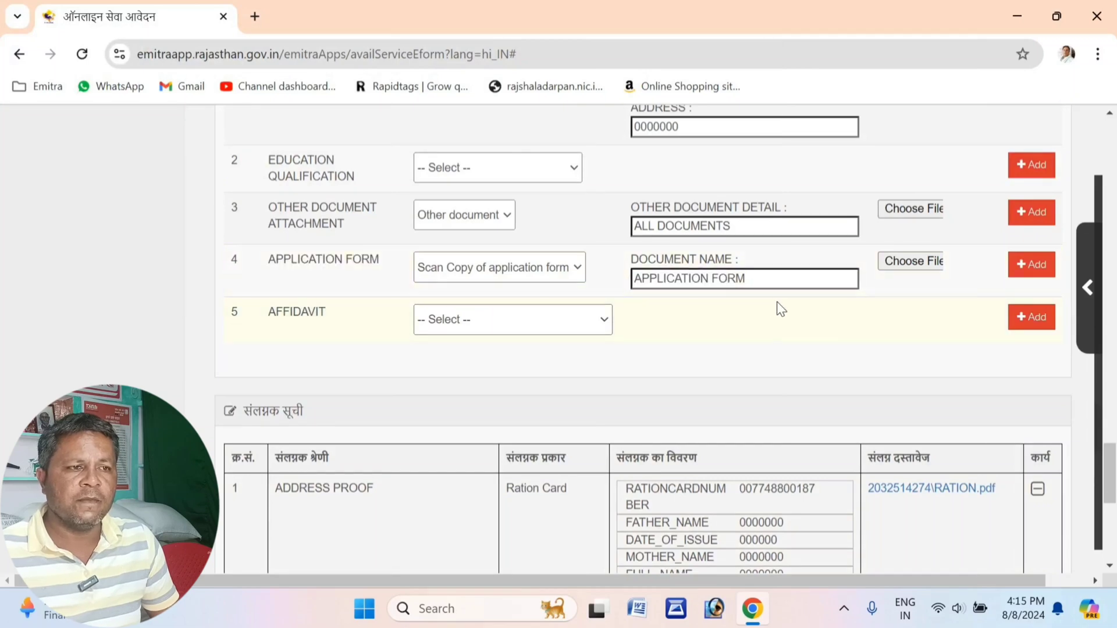
left_click(908, 261)
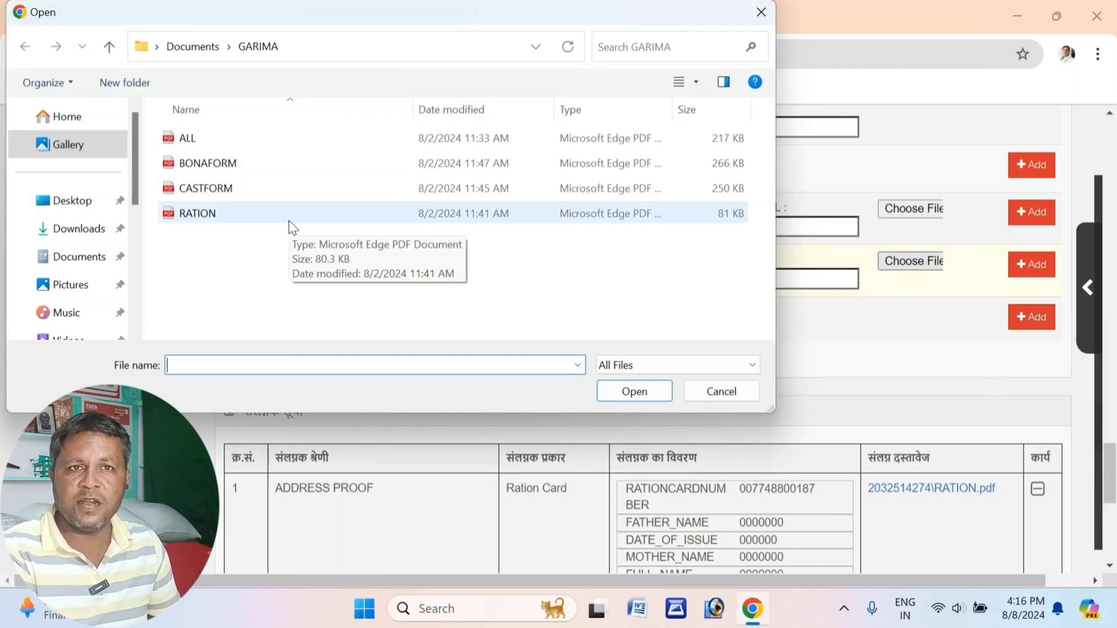
left_click(232, 192)
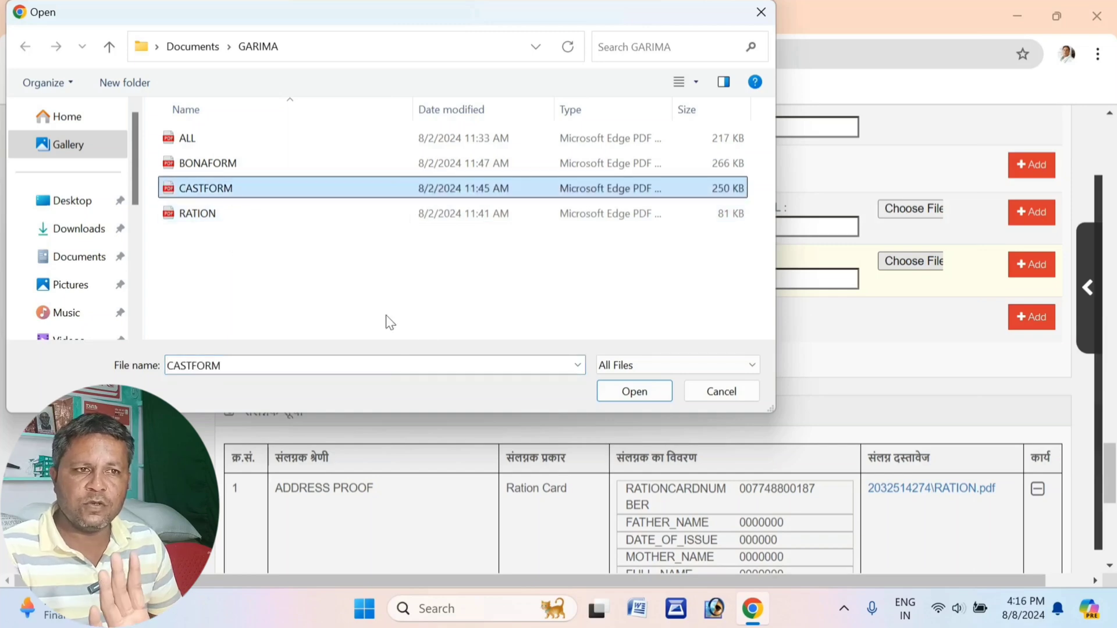
left_click(613, 387)
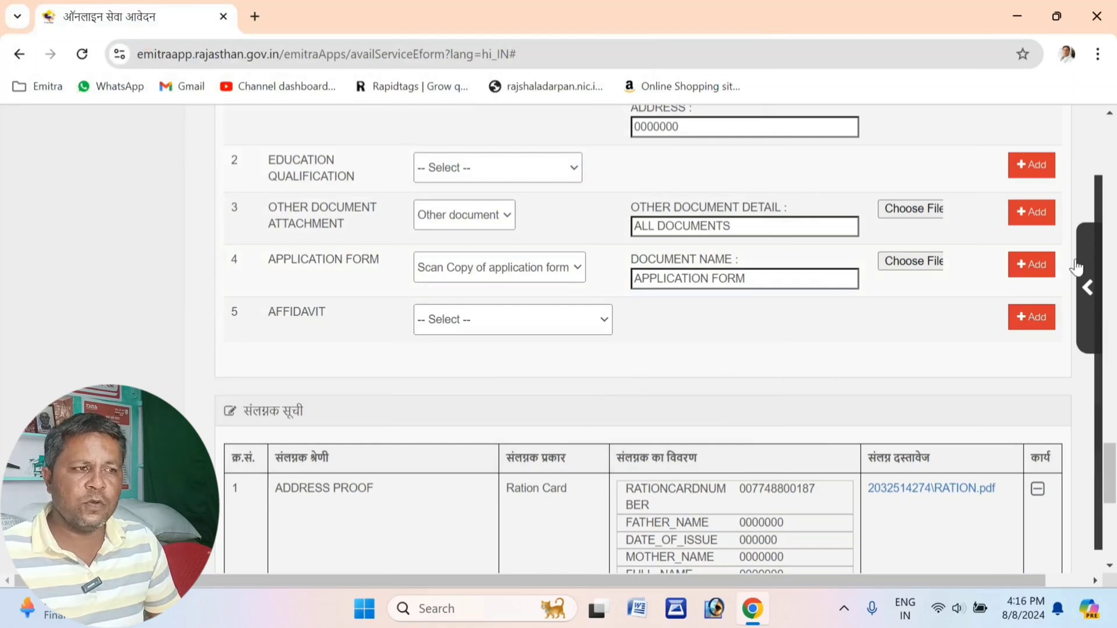
left_click(1032, 265)
- Set the affidavit row's type to Concert or Affadivit of Nodal Officer, described OTHER DOCUMENTS
scroll(954, 334, "down", 3)
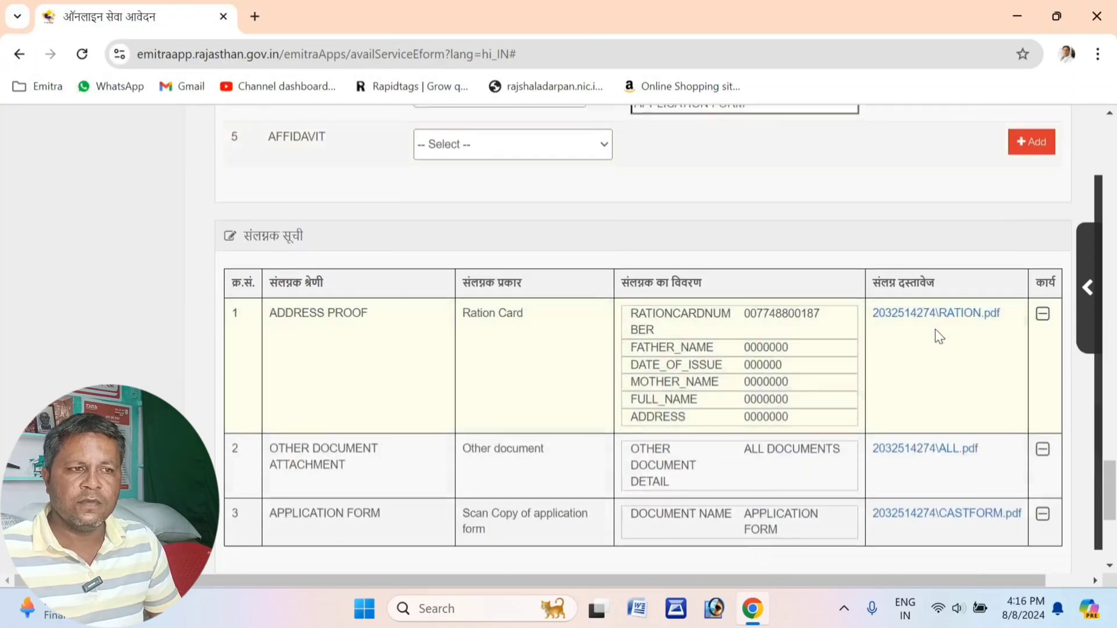
left_click(601, 146)
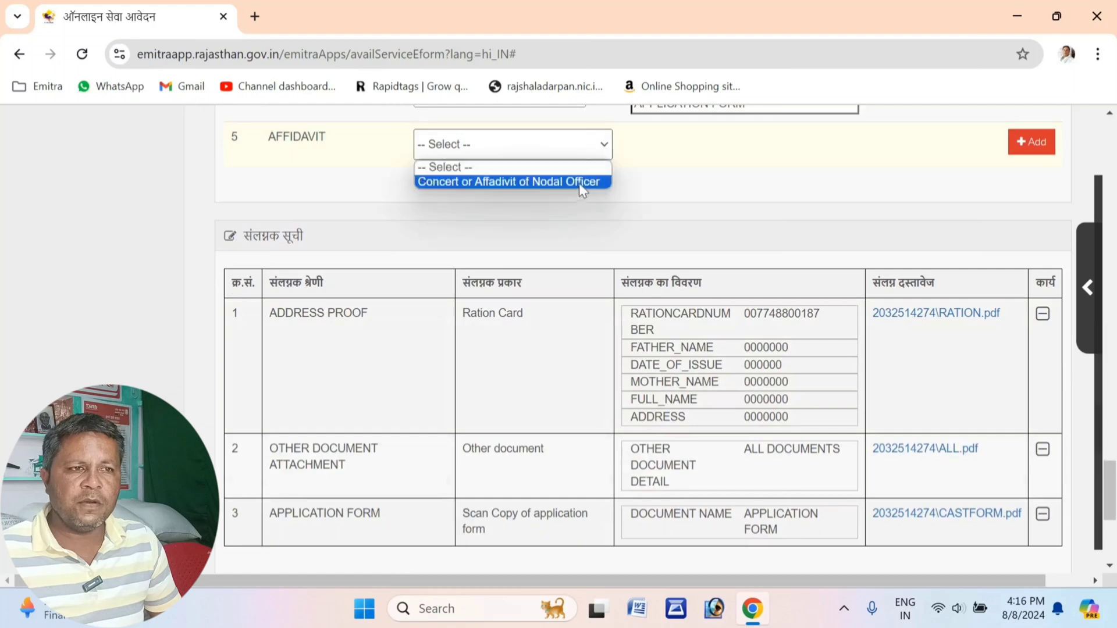
left_click(579, 184)
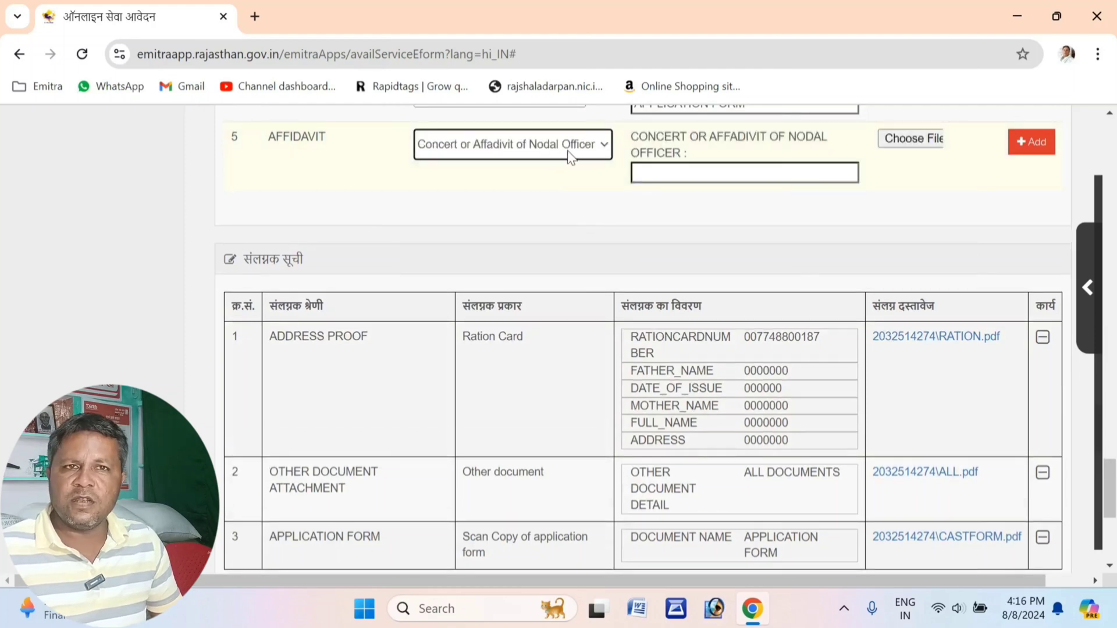
scroll(588, 204, "up", 3)
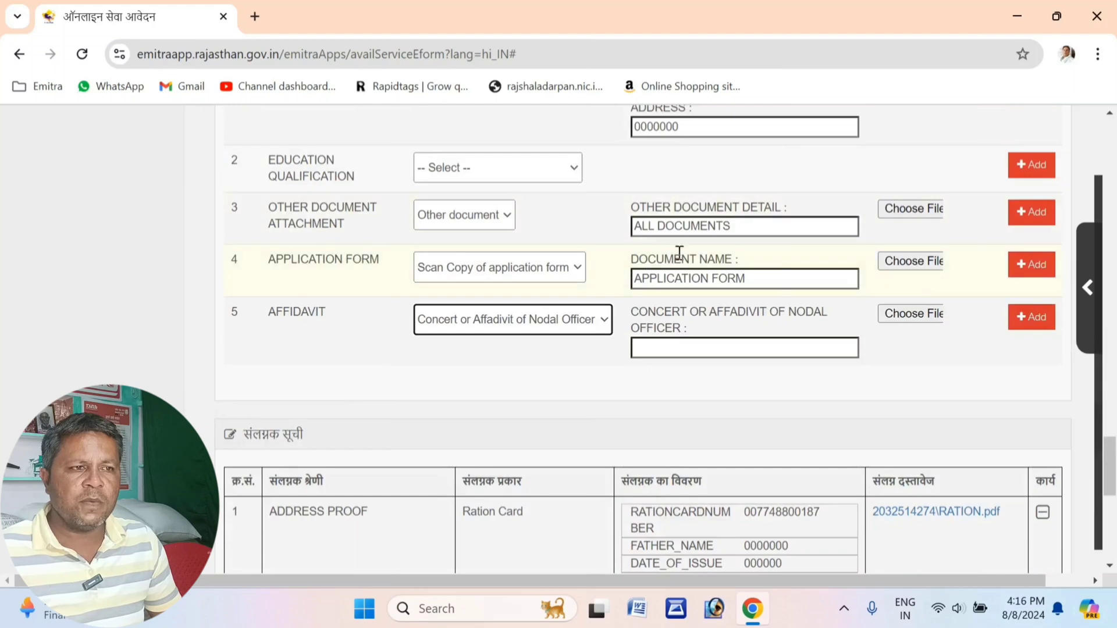
left_click(682, 349)
type("O")
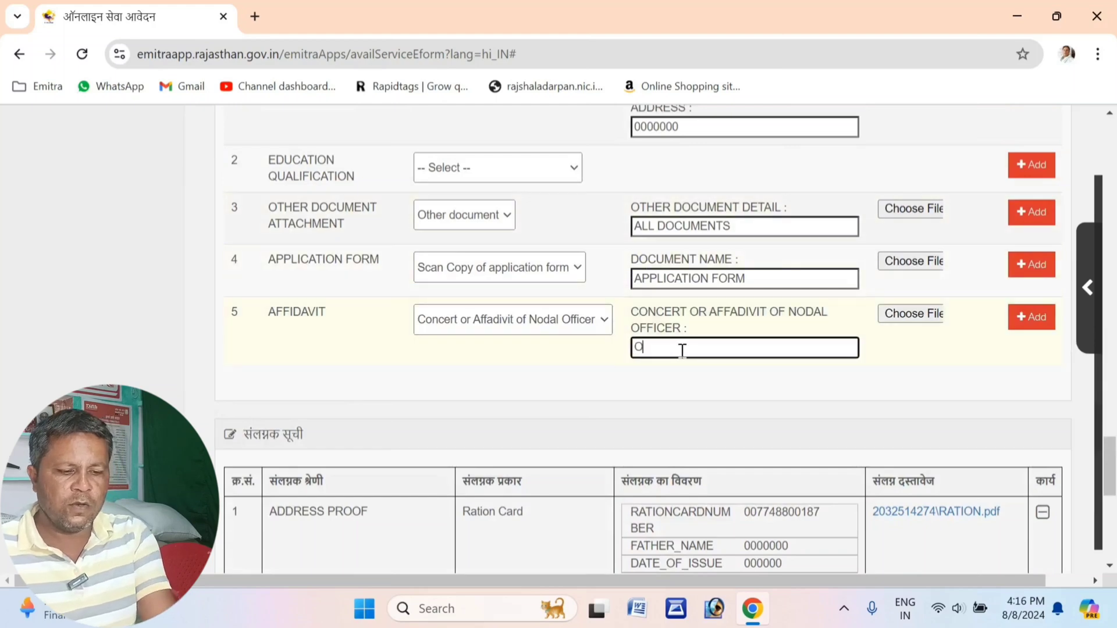
type("THER")
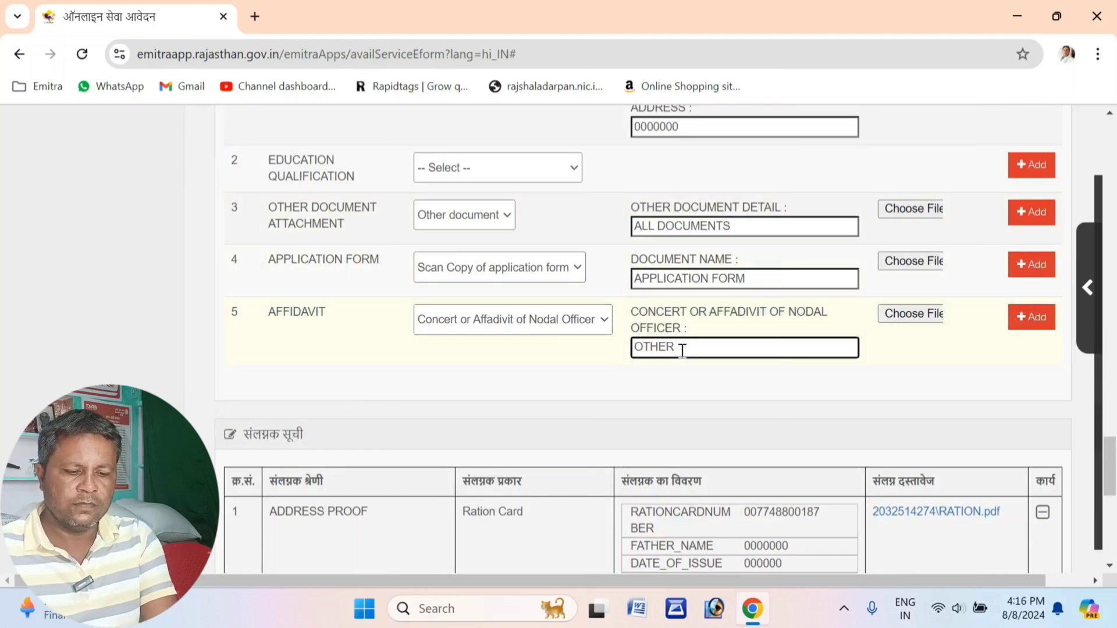
type(" DOC")
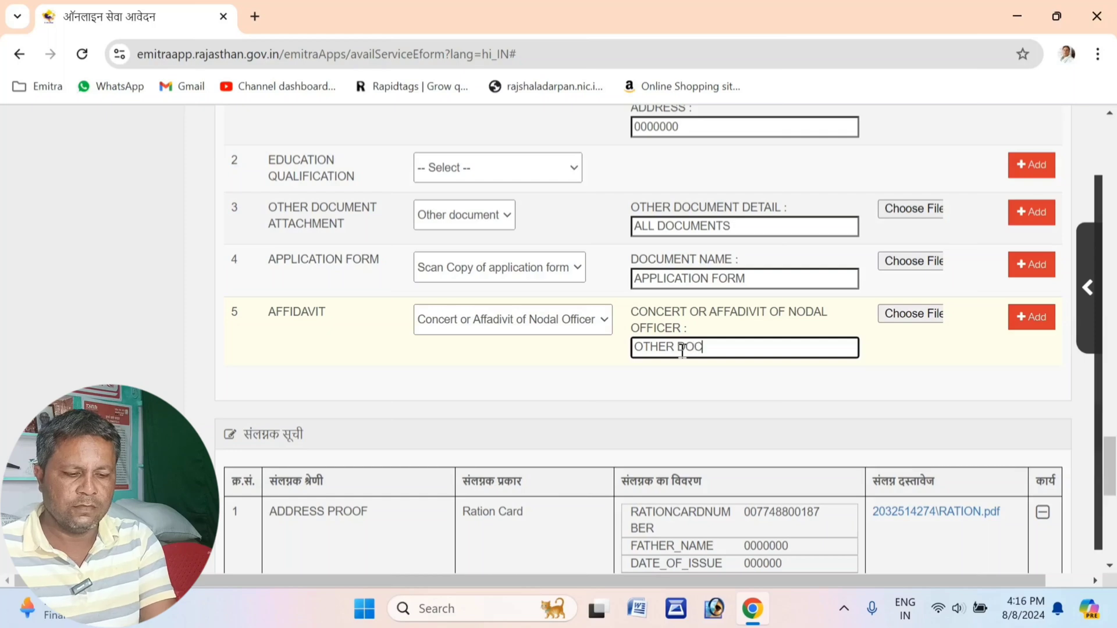
type("UMENTS")
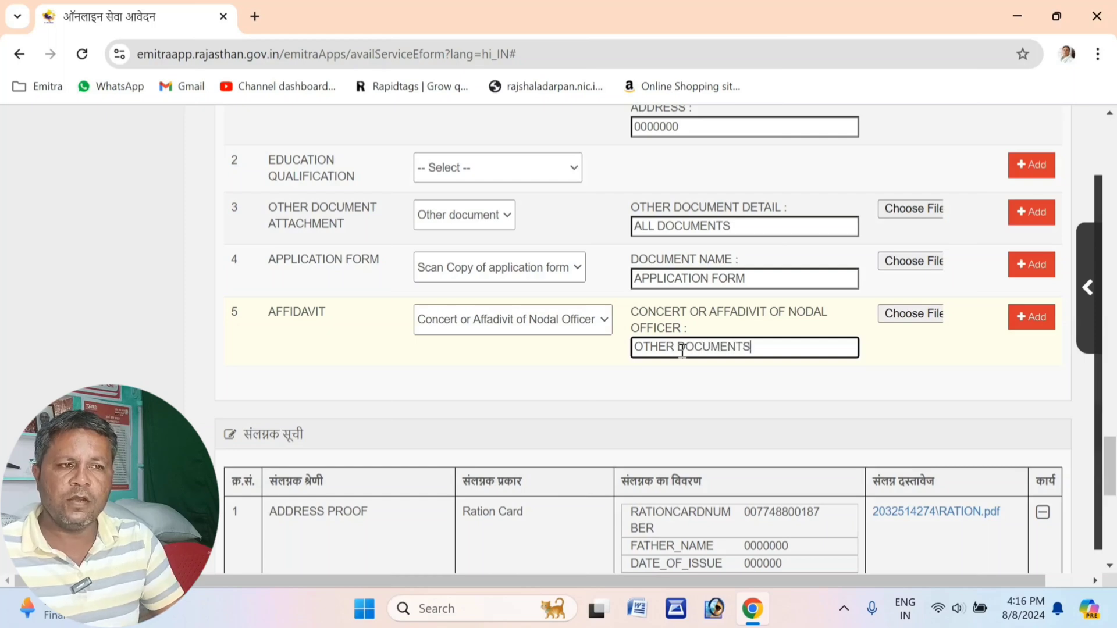
left_click(810, 375)
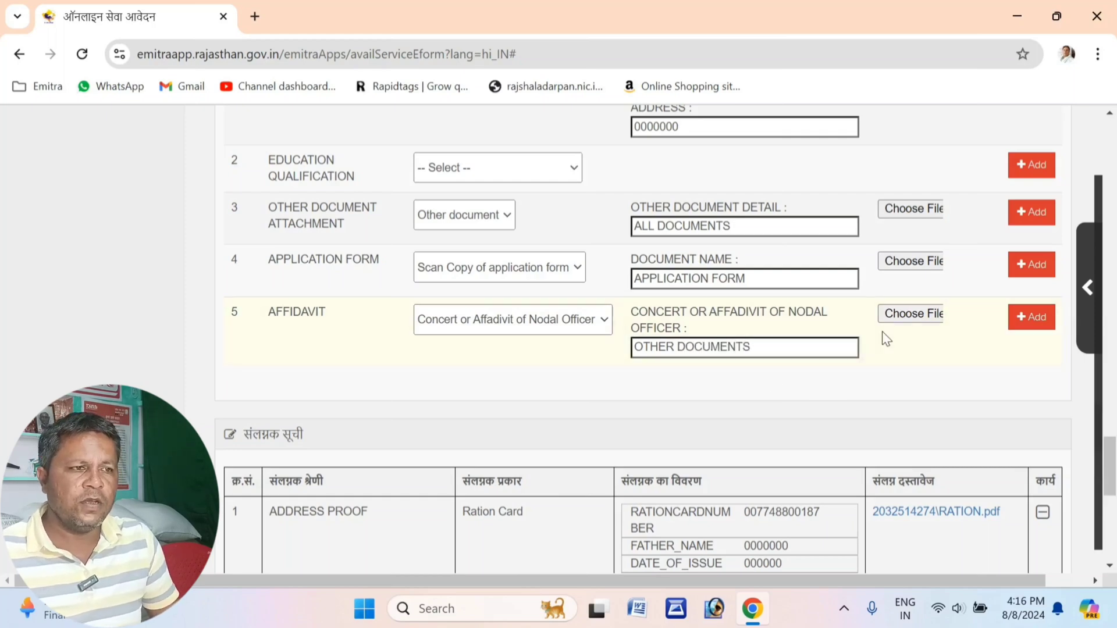
- Attach ALL.pdf to the affidavit row and add it to the attachment list
left_click(906, 311)
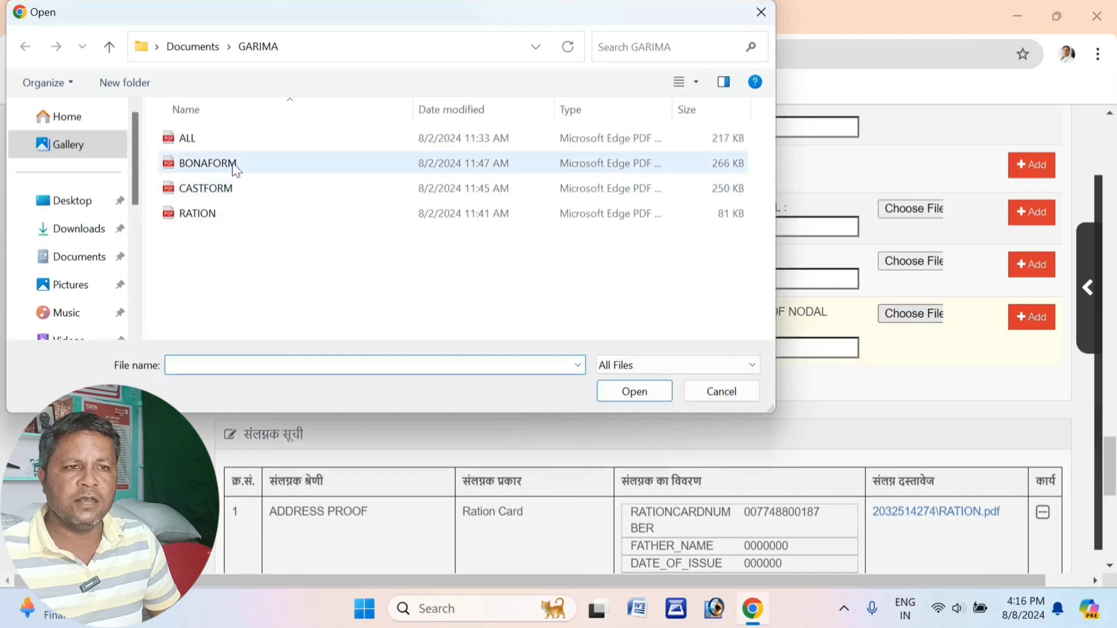
left_click(199, 140)
left_click(614, 388)
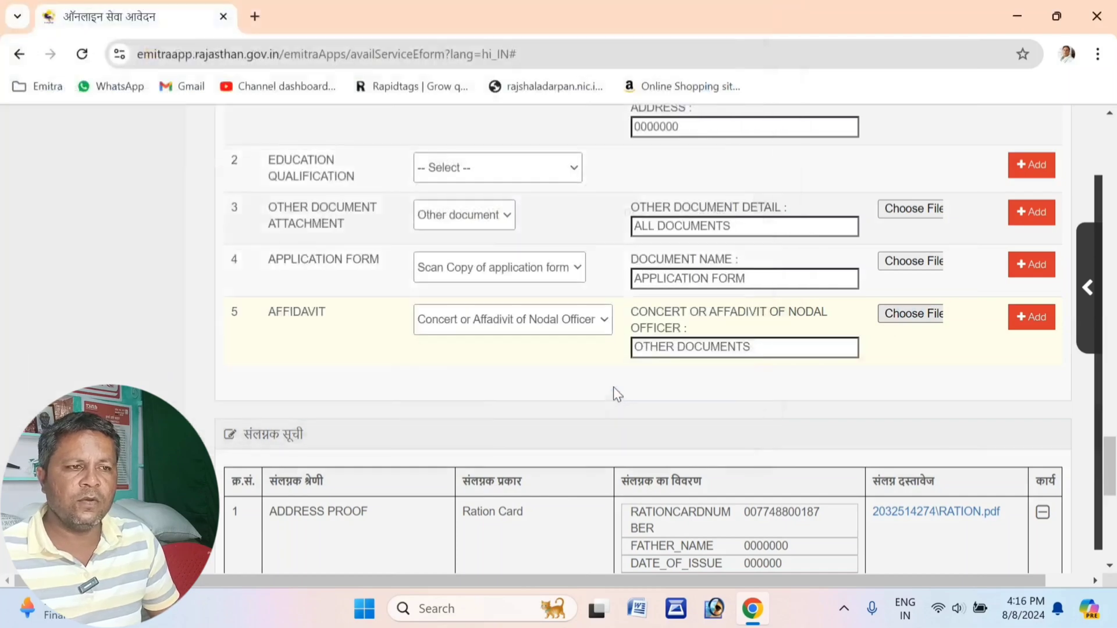
scroll(930, 352, "down", 3)
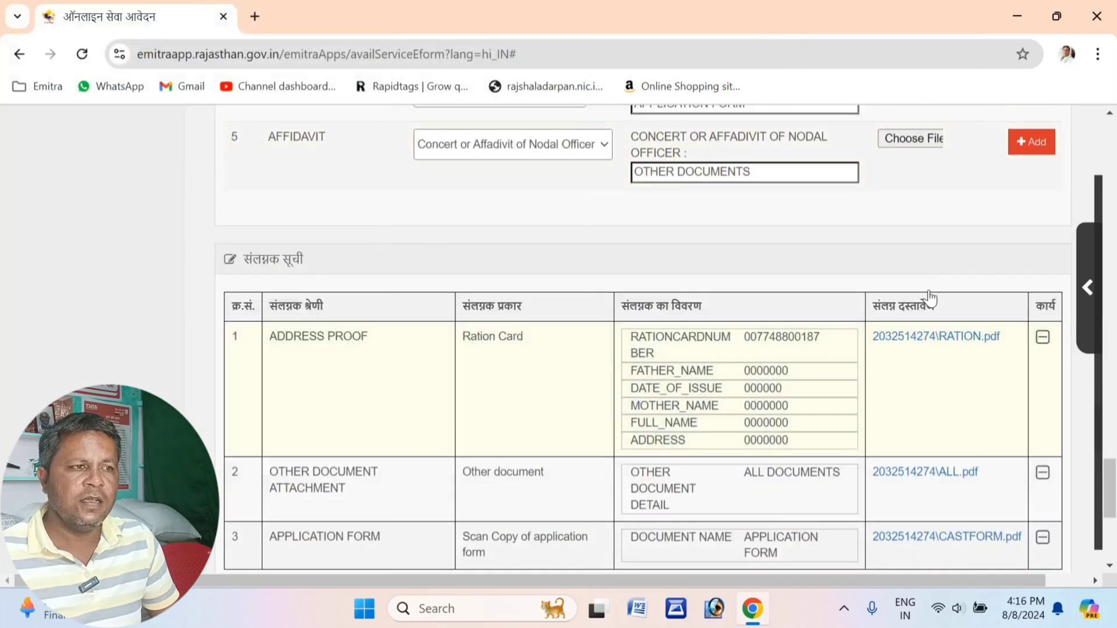
left_click(1031, 144)
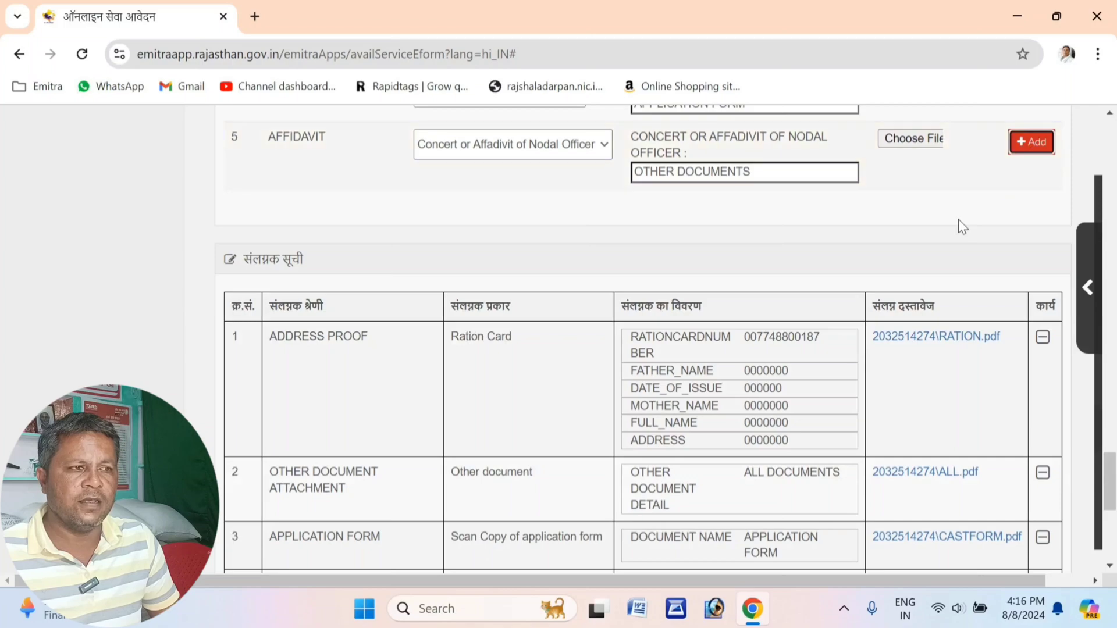
scroll(959, 218, "down", 4)
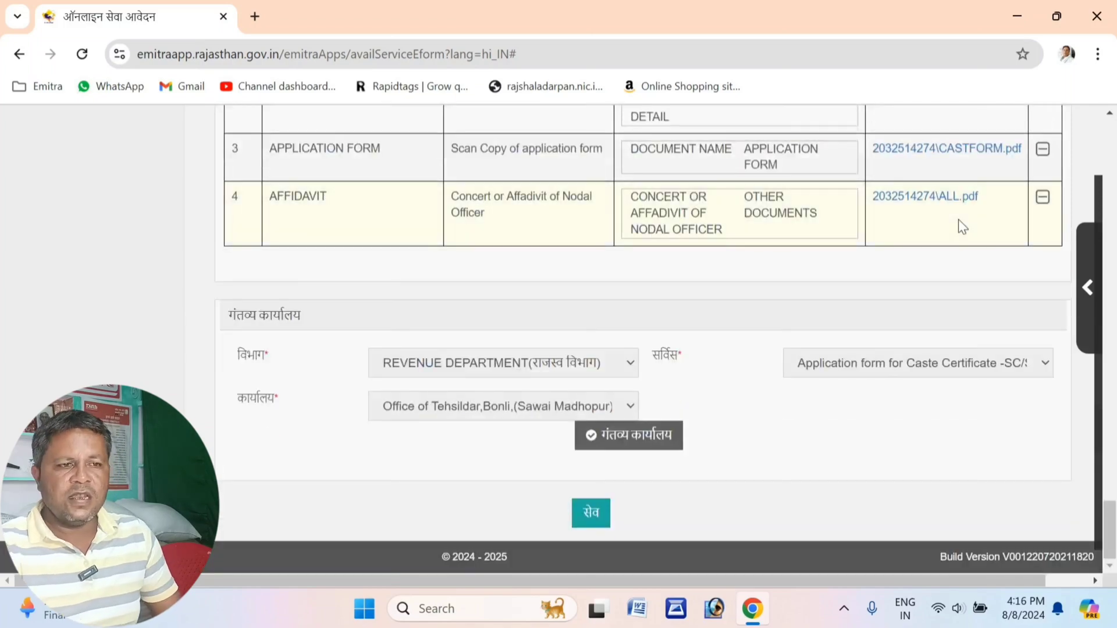
scroll(958, 219, "up", 15)
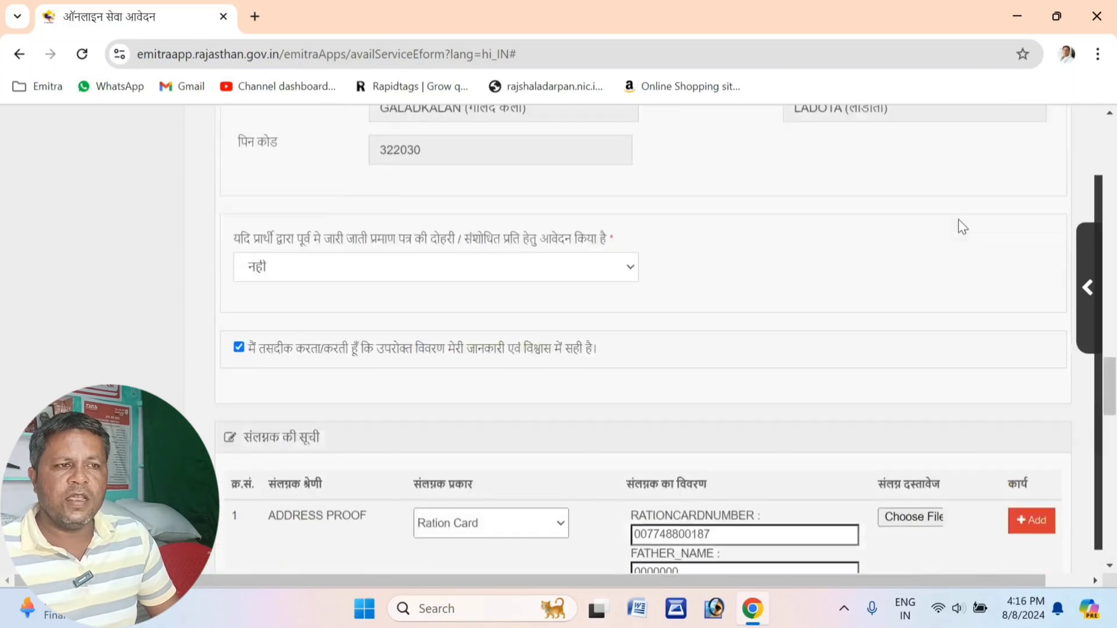
scroll(958, 219, "up", 10)
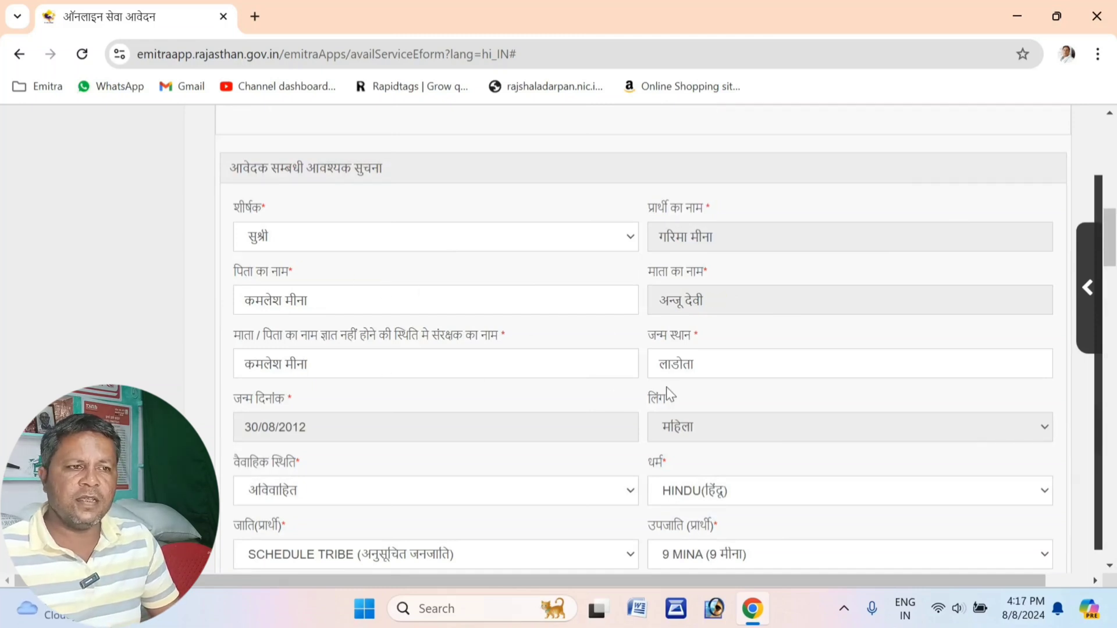
scroll(696, 378, "down", 3)
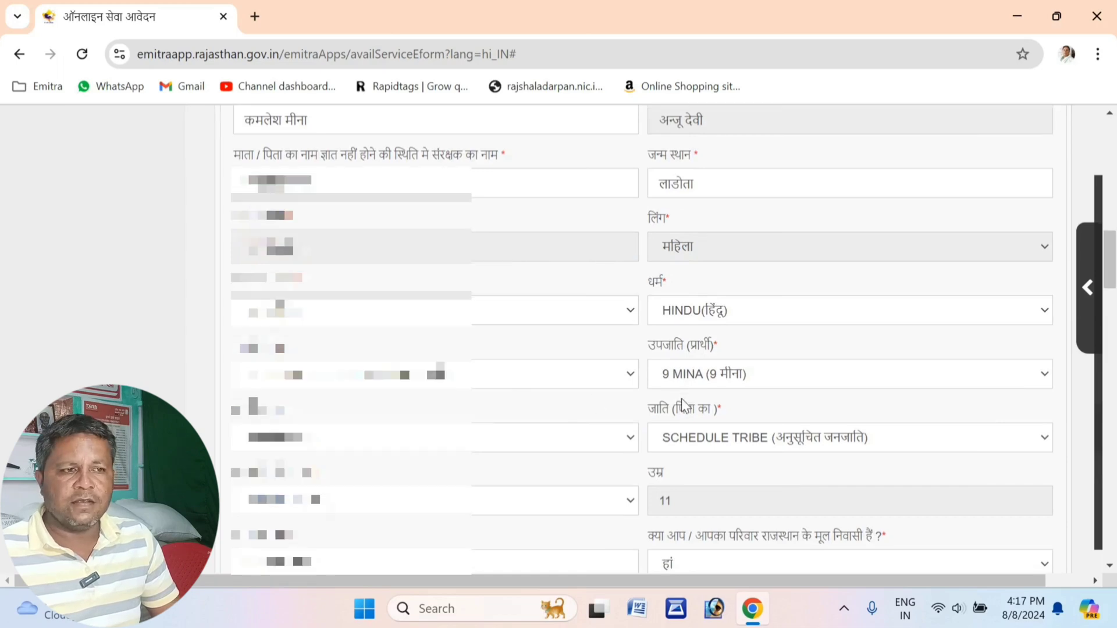
scroll(682, 399, "down", 3)
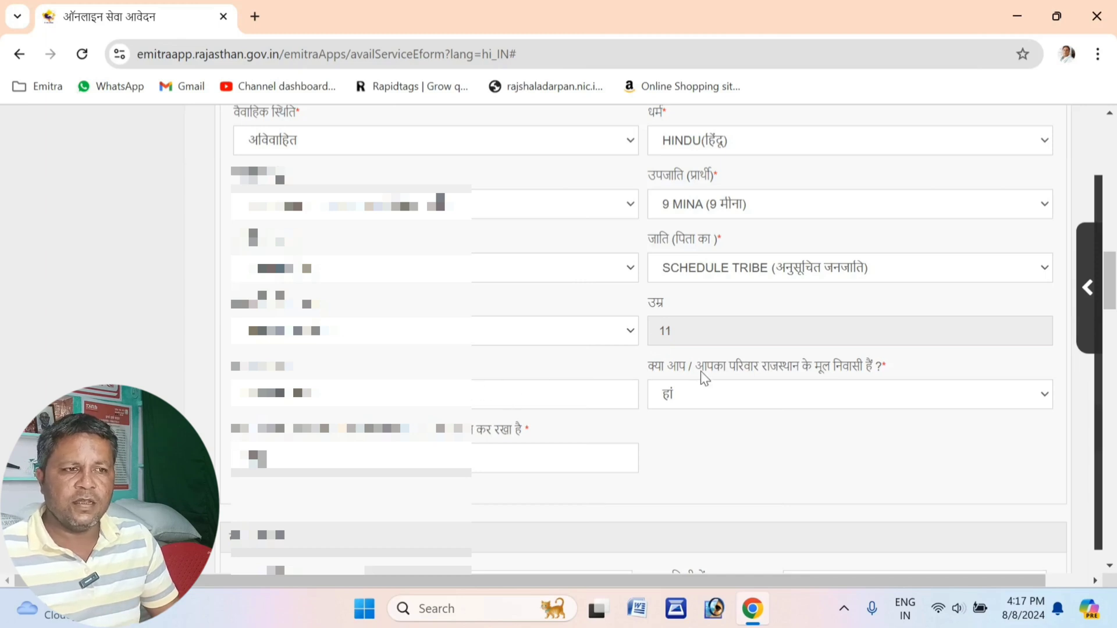
scroll(717, 371, "down", 3)
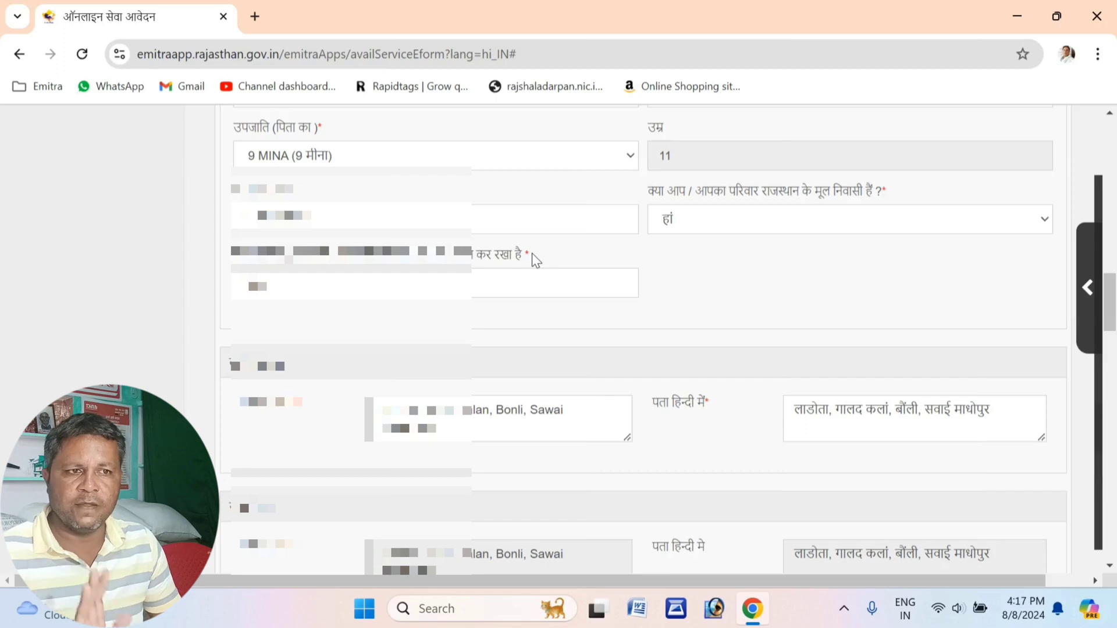
scroll(531, 253, "down", 3)
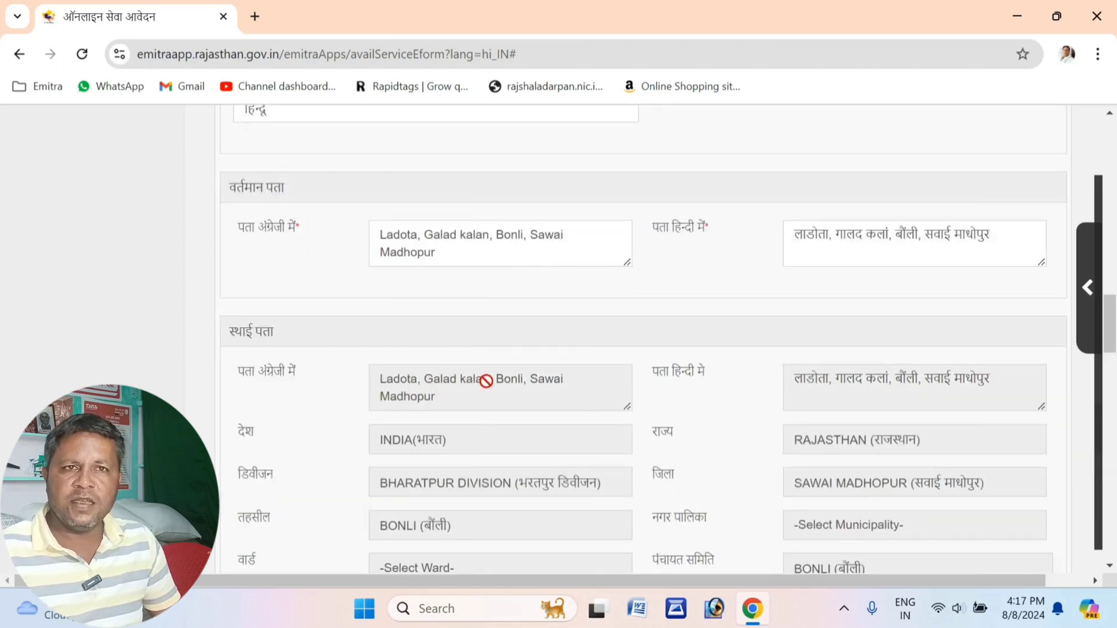
scroll(635, 372, "down", 9)
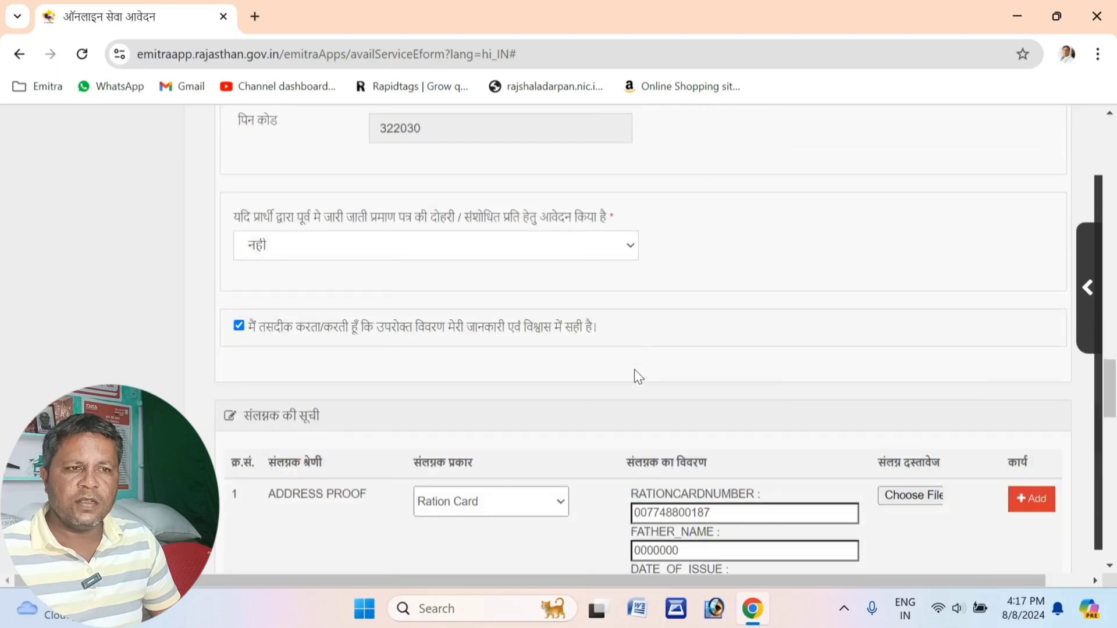
scroll(277, 215, "down", 3)
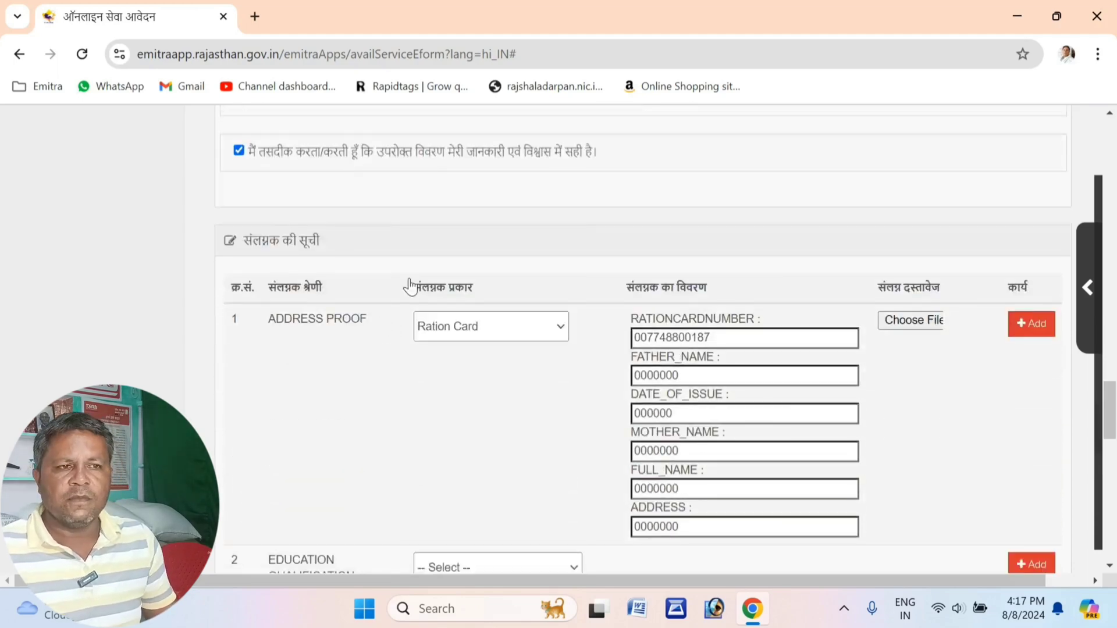
scroll(410, 287, "down", 5)
scroll(486, 287, "up", 5)
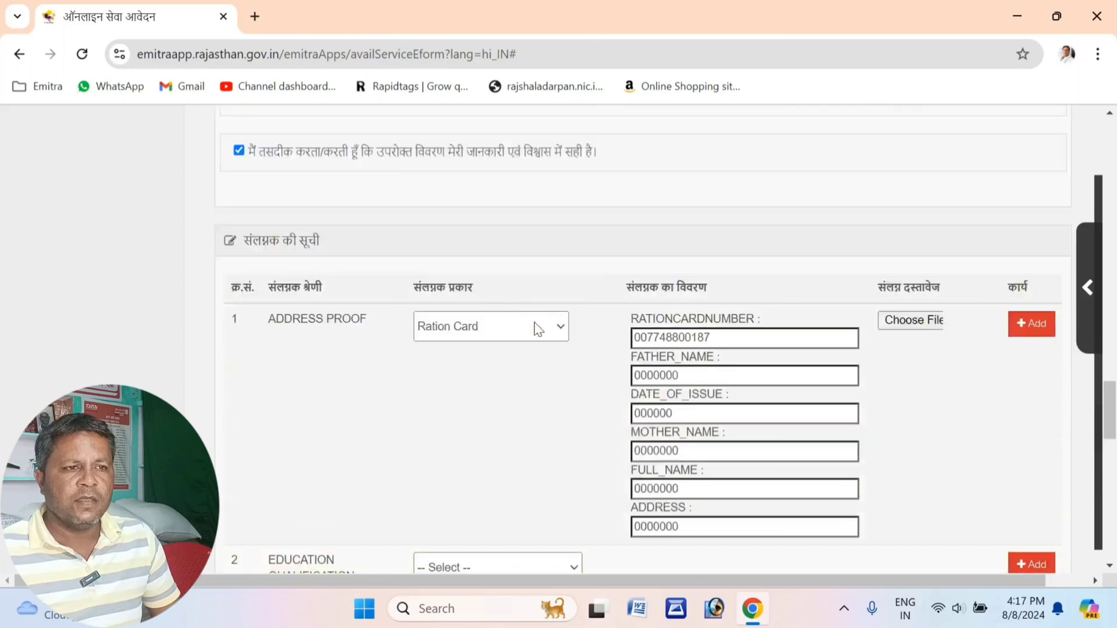
scroll(933, 343, "down", 5)
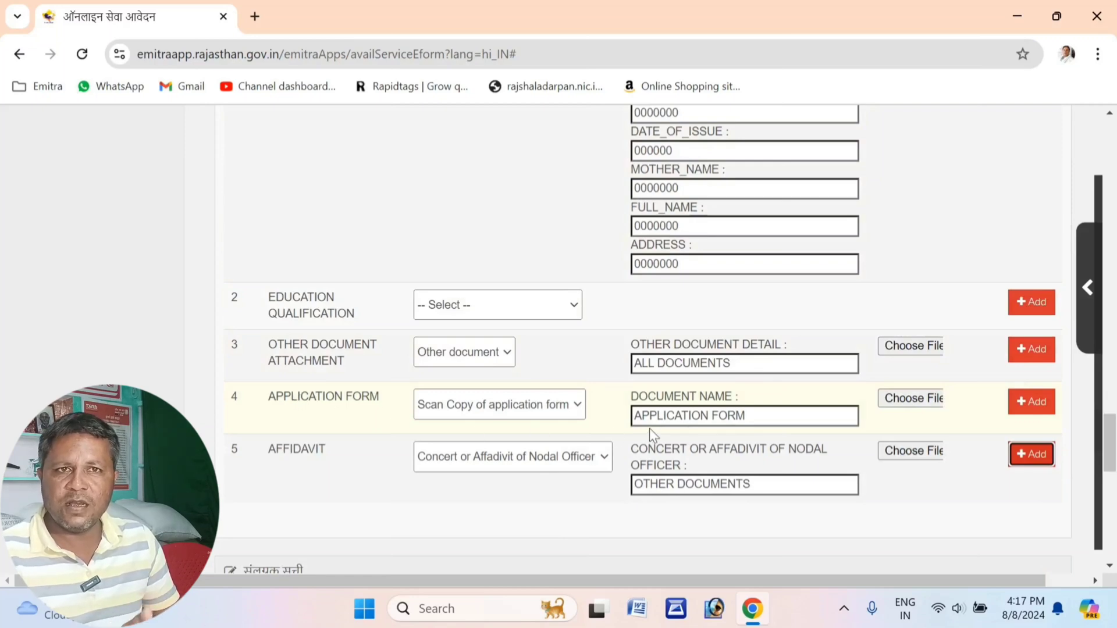
scroll(650, 428, "down", 1)
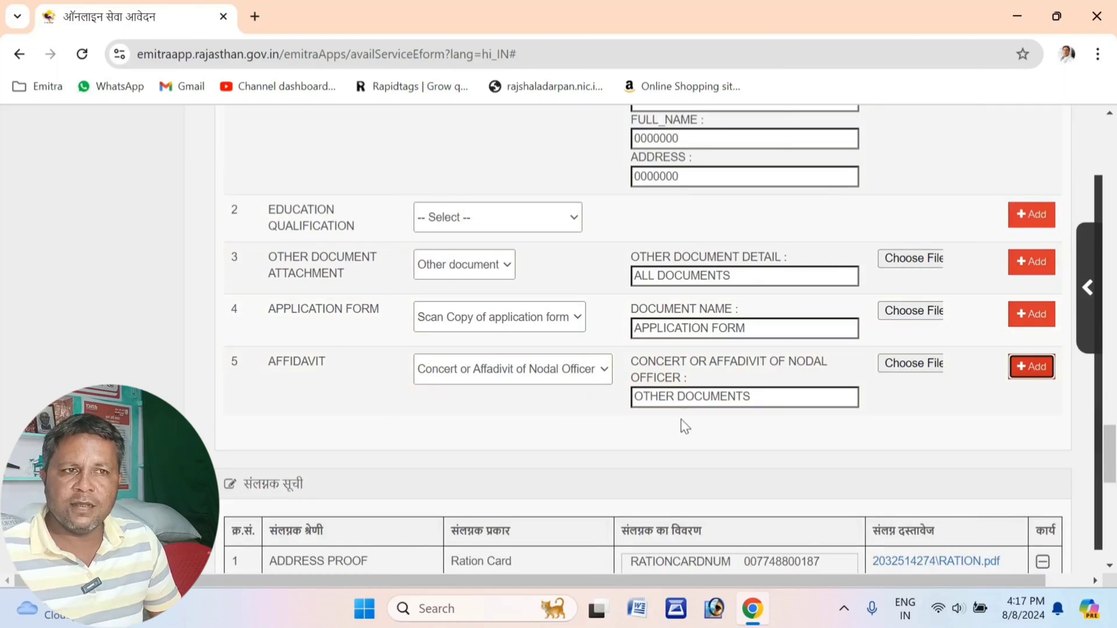
scroll(681, 426, "down", 5)
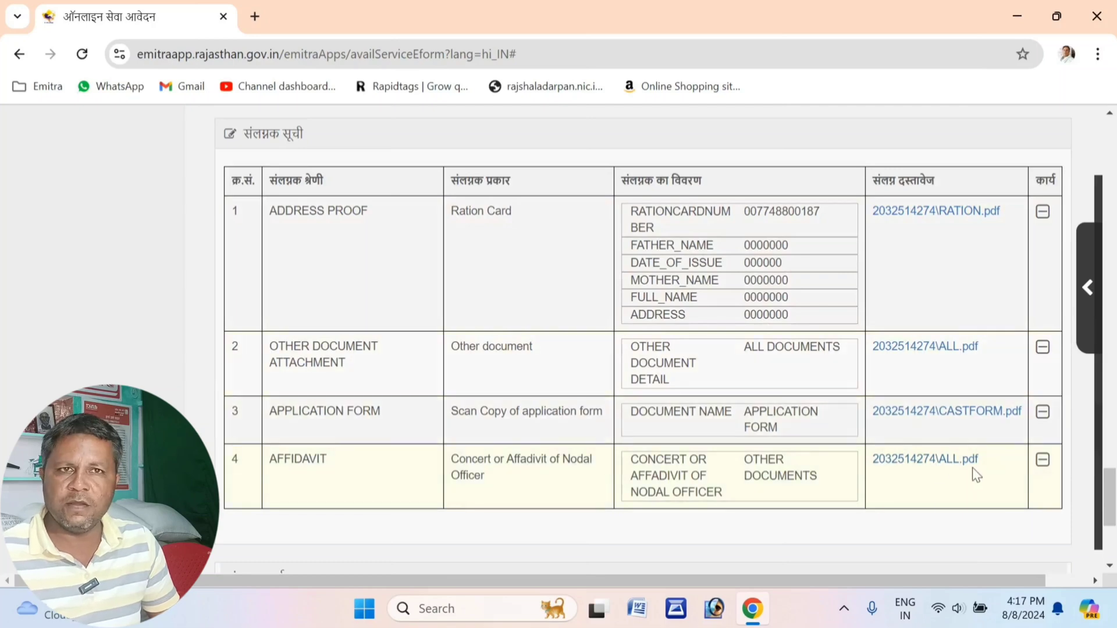
scroll(939, 332, "down", 4)
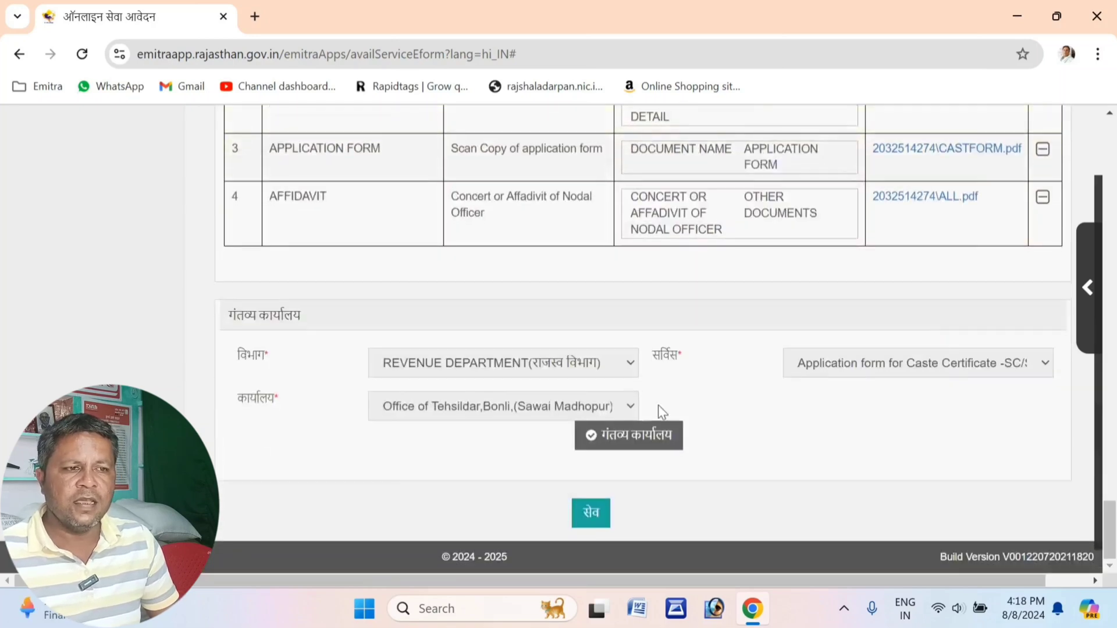
- Save the application form with सेव, confirming the prompt and the success message
left_click(591, 513)
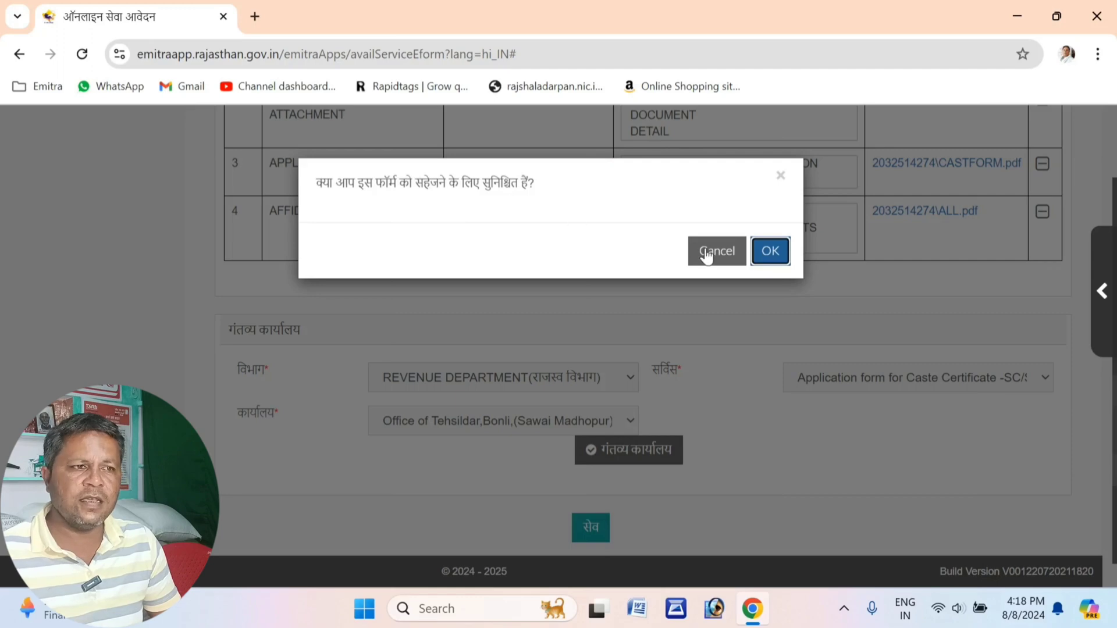
left_click(783, 257)
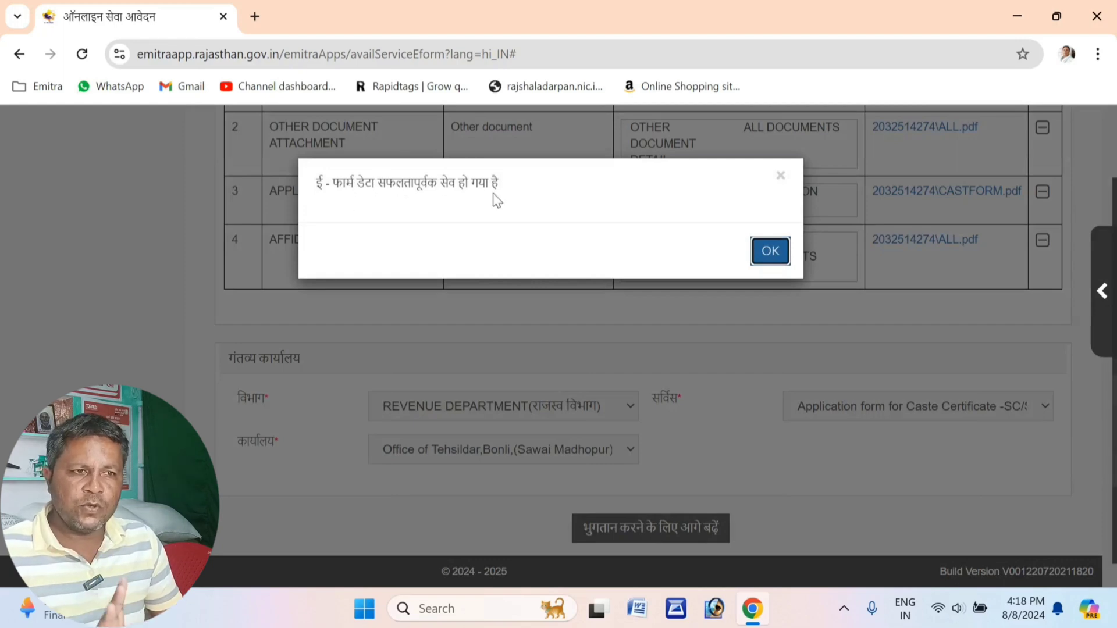
left_click(770, 252)
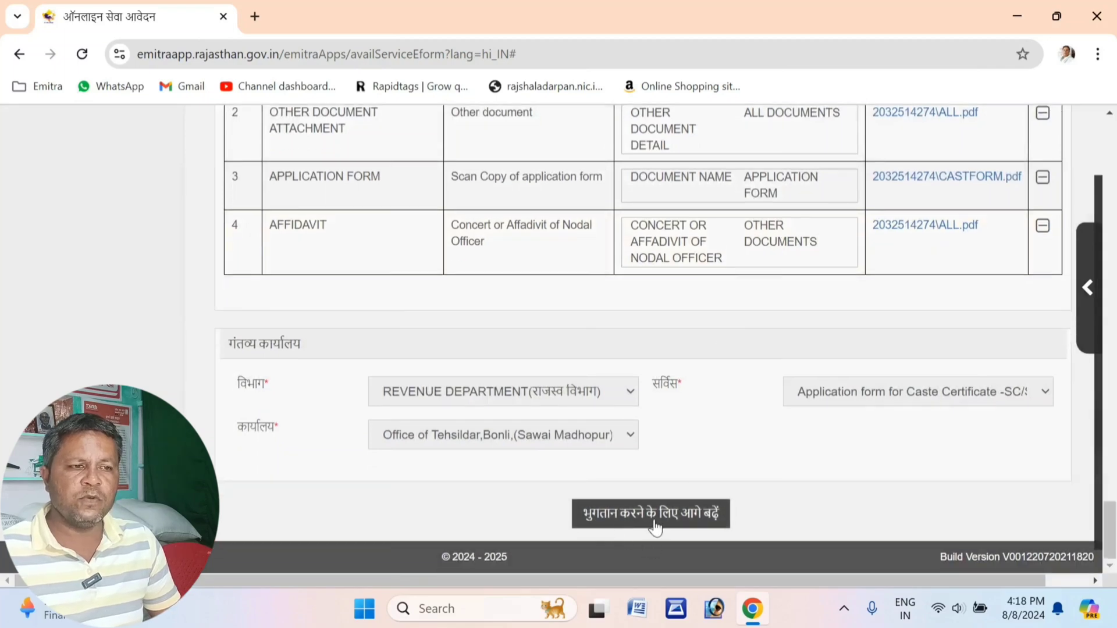
- Bill the 50.00 caste certificate fee and continue to the ₹50 Service Payment page
left_click(694, 517)
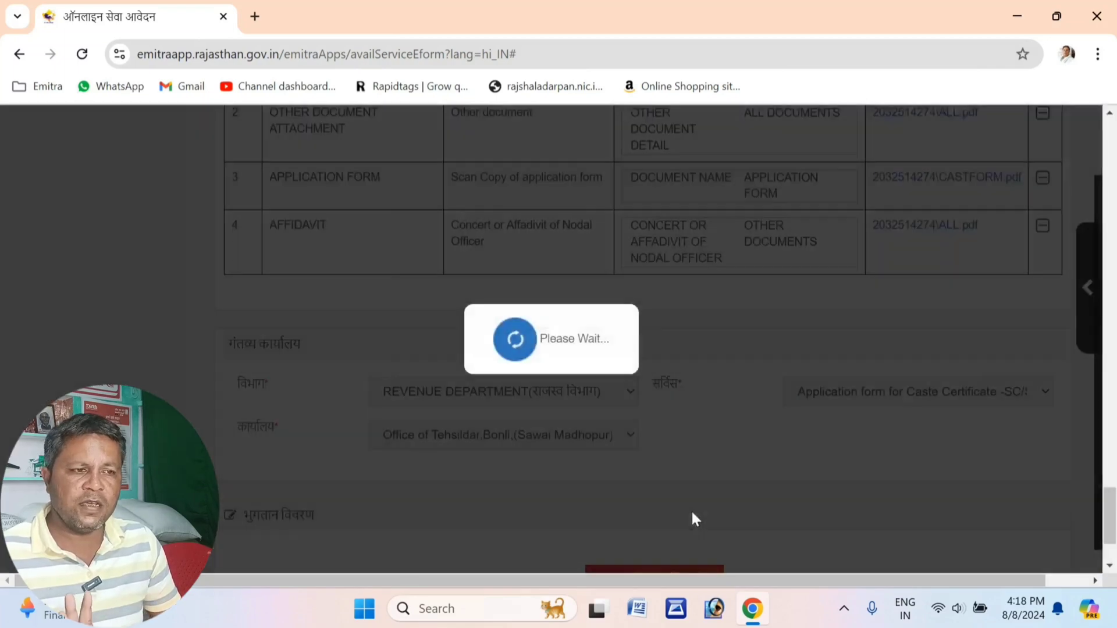
scroll(721, 383, "down", 3)
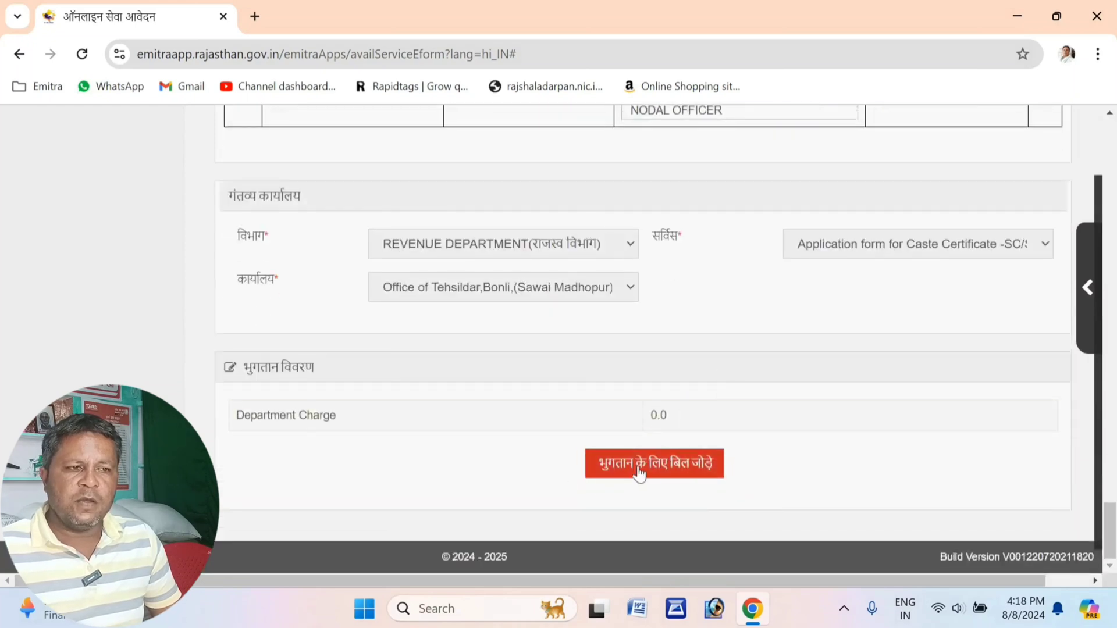
left_click(679, 471)
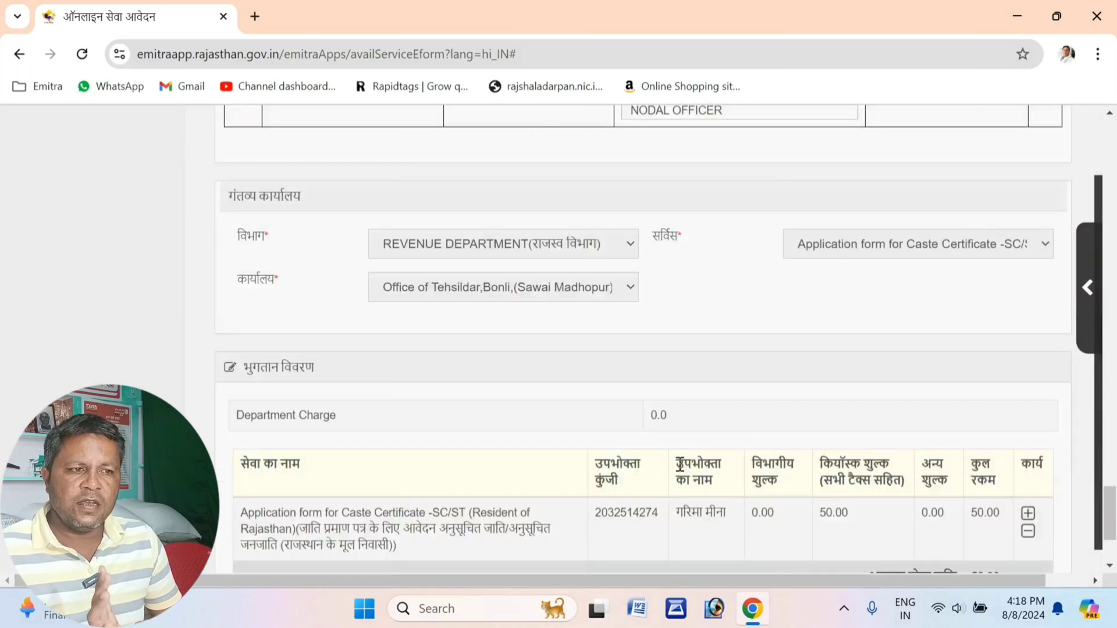
scroll(697, 393, "down", 3)
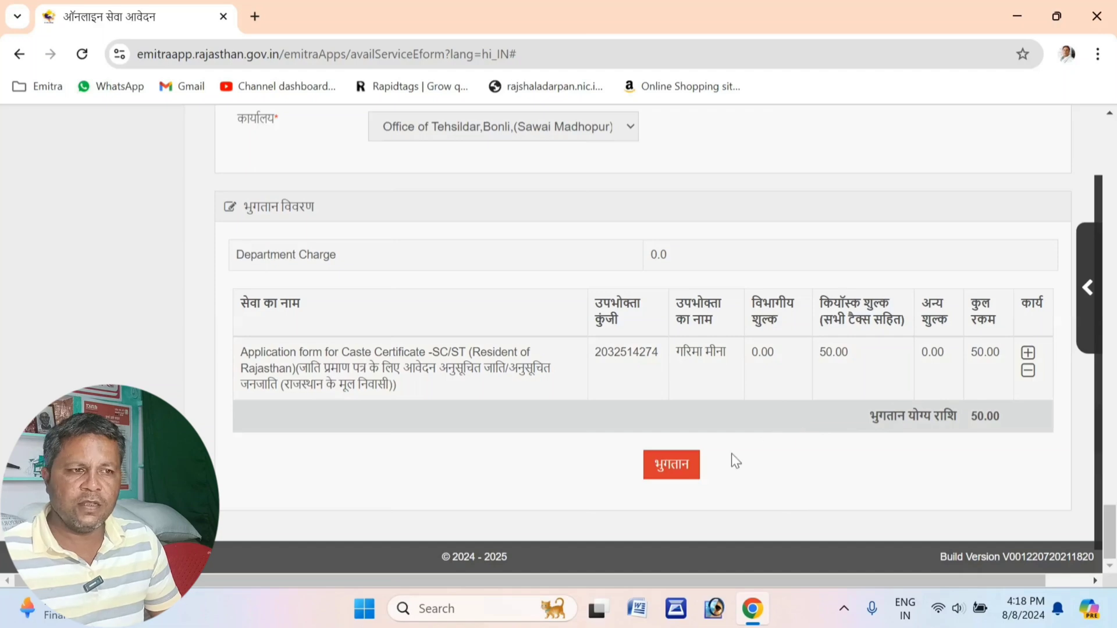
left_click(682, 466)
scroll(749, 390, "down", 3)
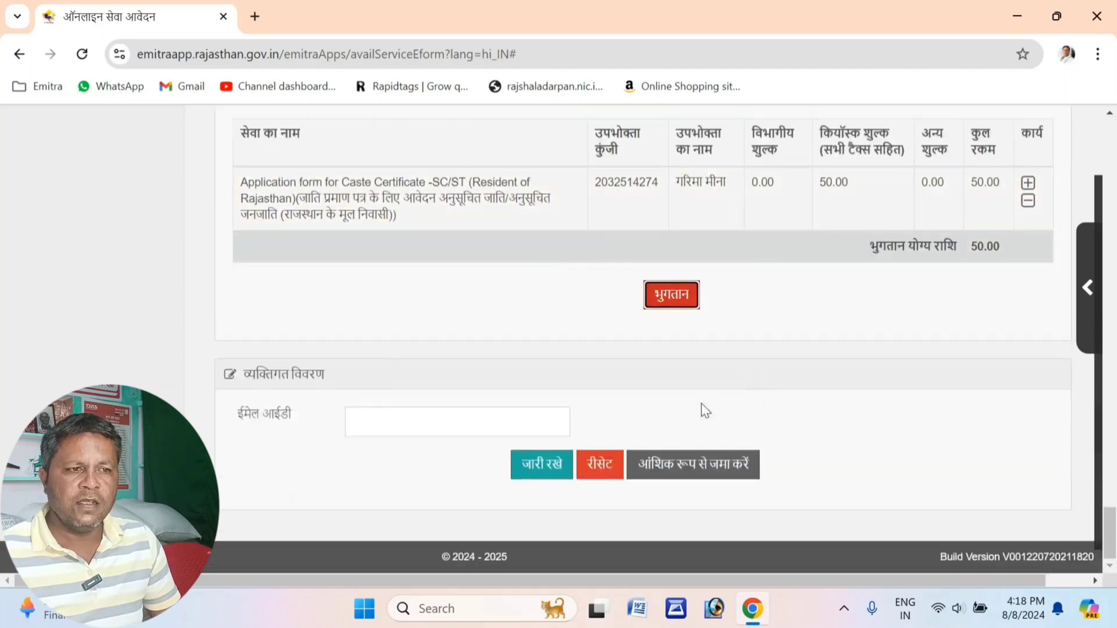
left_click(539, 476)
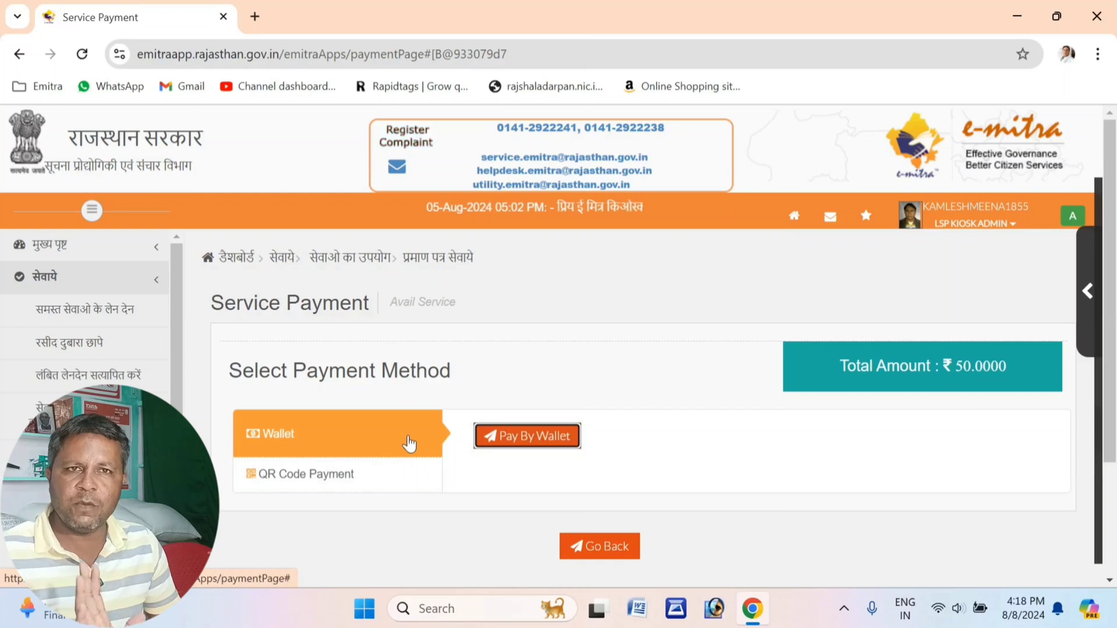
- Check the PHONEPE QR option, then pay the ₹50 fee by Wallet
left_click(386, 487)
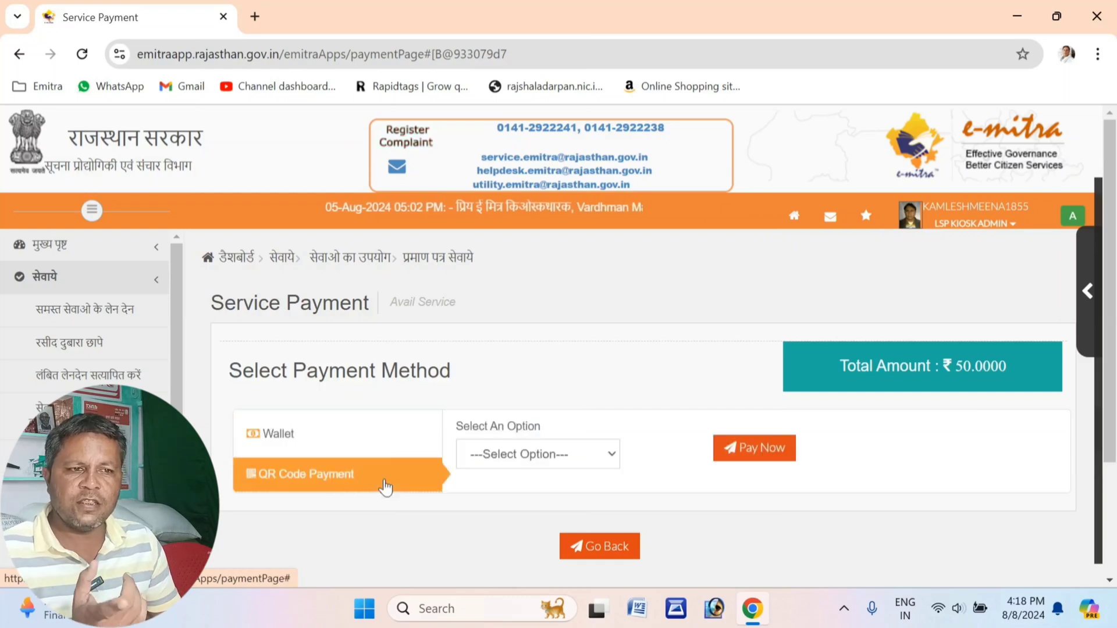
left_click(542, 462)
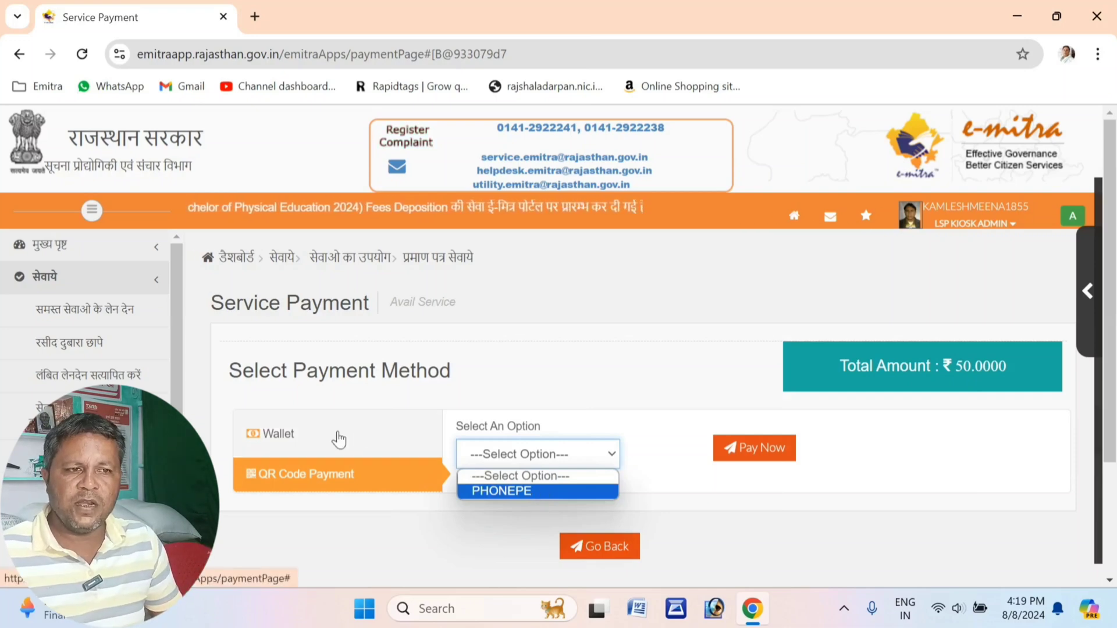
left_click(338, 443)
left_click(340, 443)
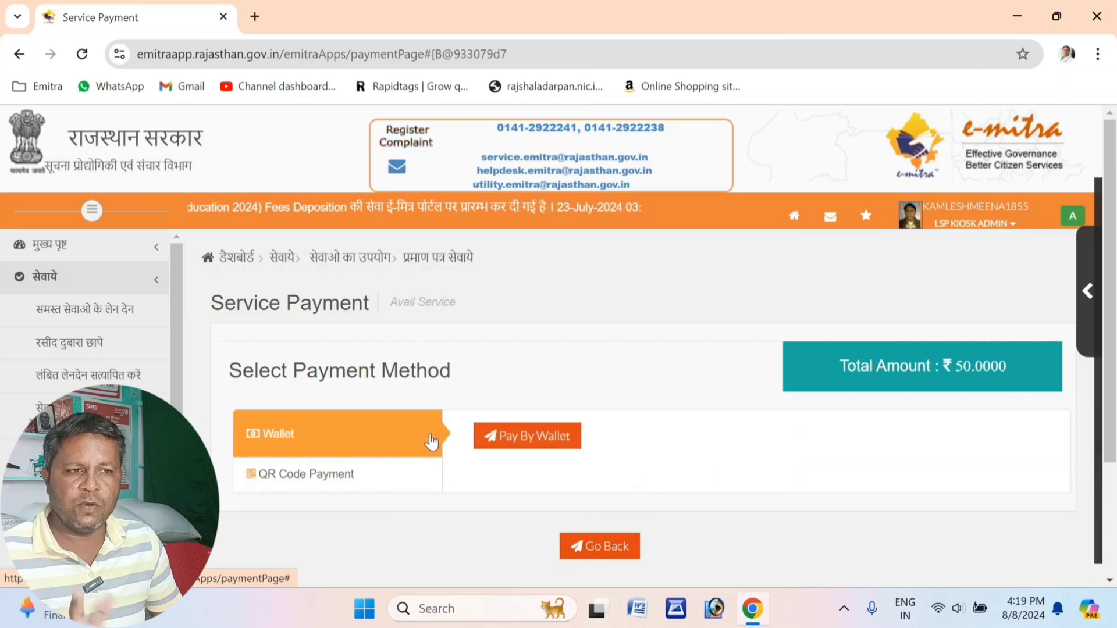
left_click(541, 441)
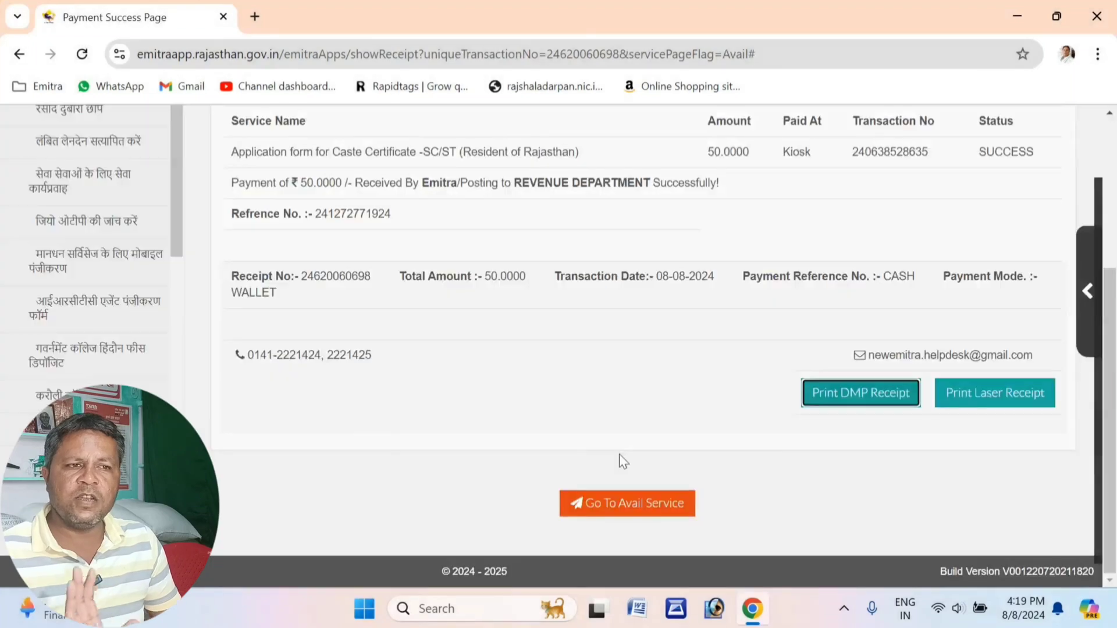
- Review the payment receipt and go to the Avail Service page
scroll(620, 448, "up", 3)
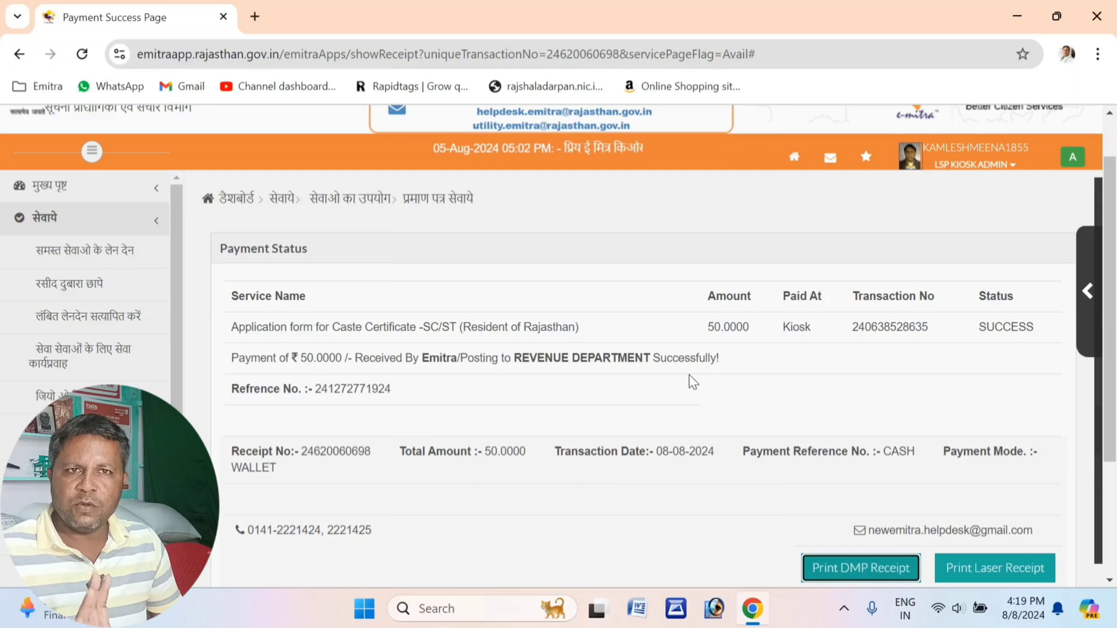
scroll(689, 374, "down", 3)
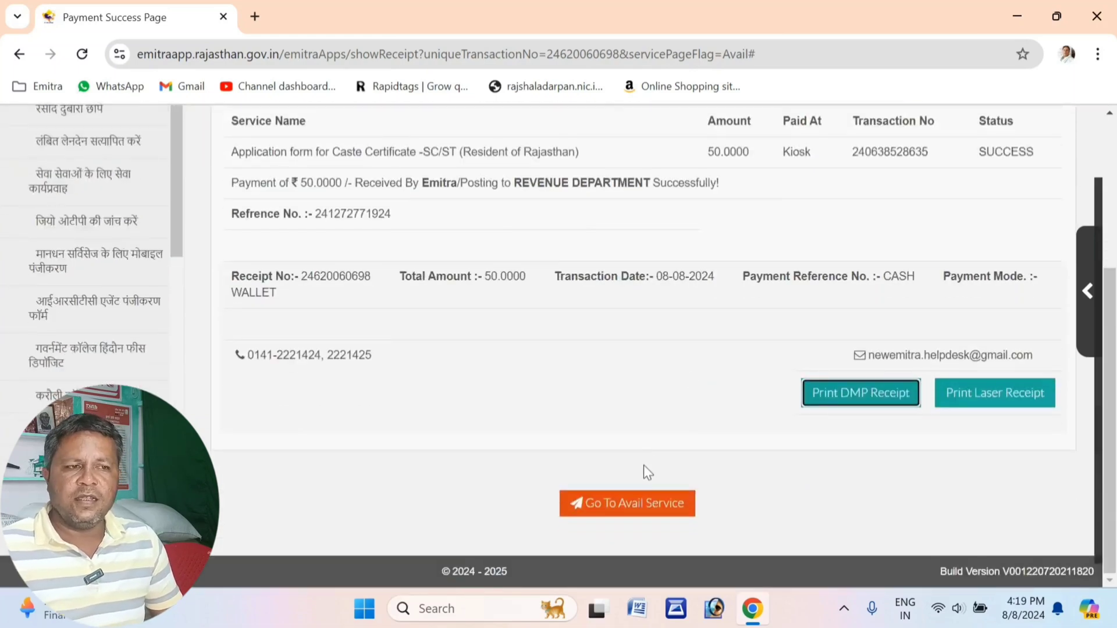
left_click(634, 505)
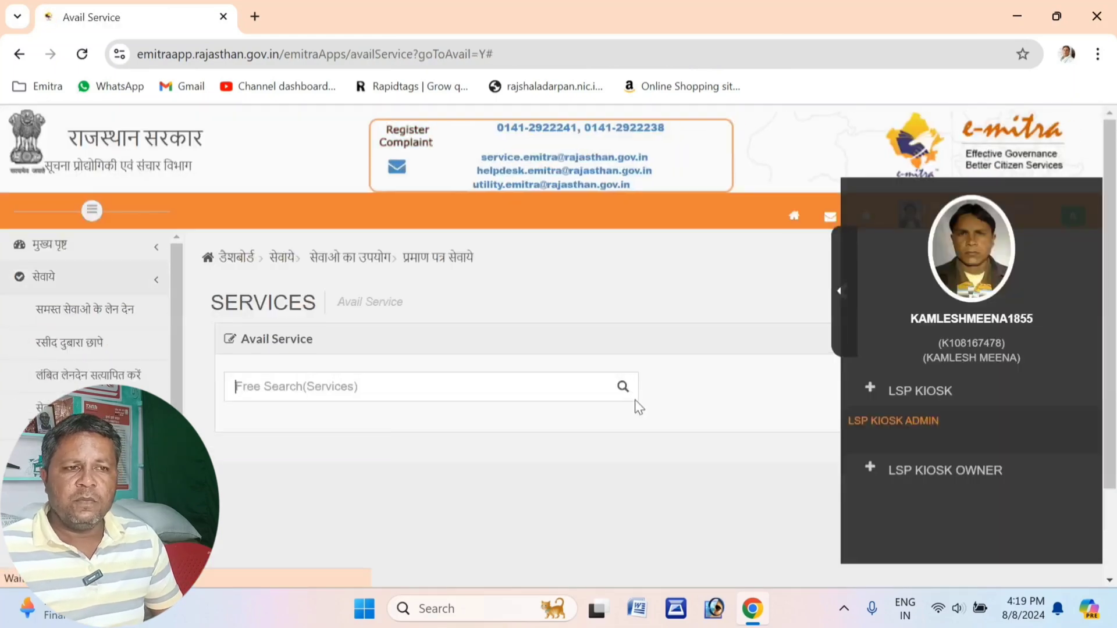
- Switch the dashboard from Hindi to English and bring its Reports section into view
left_click(239, 259)
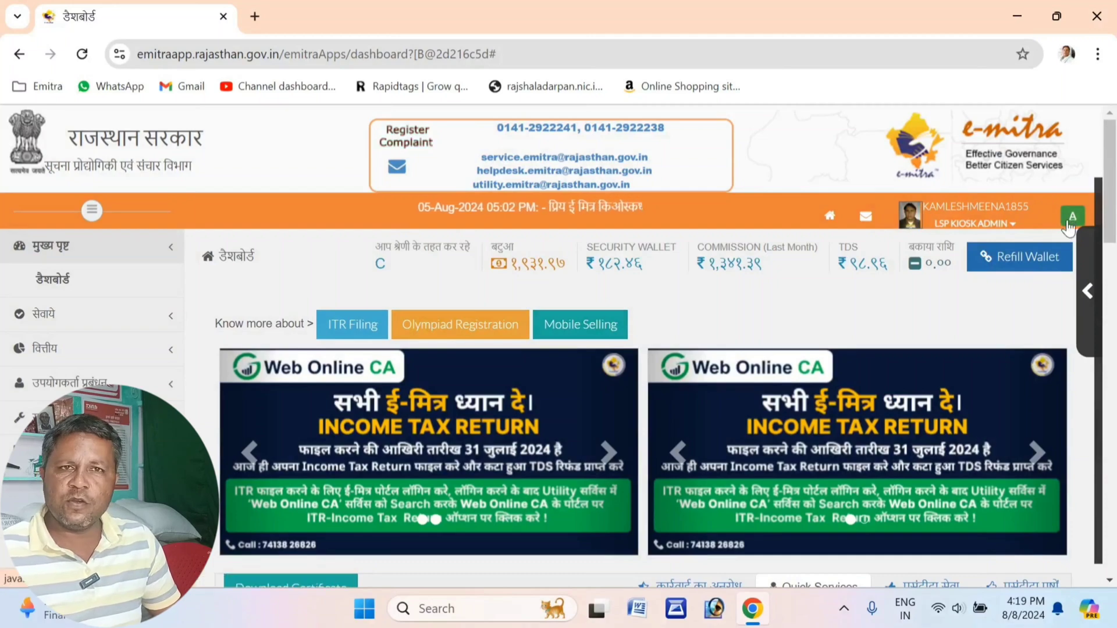
left_click(1071, 220)
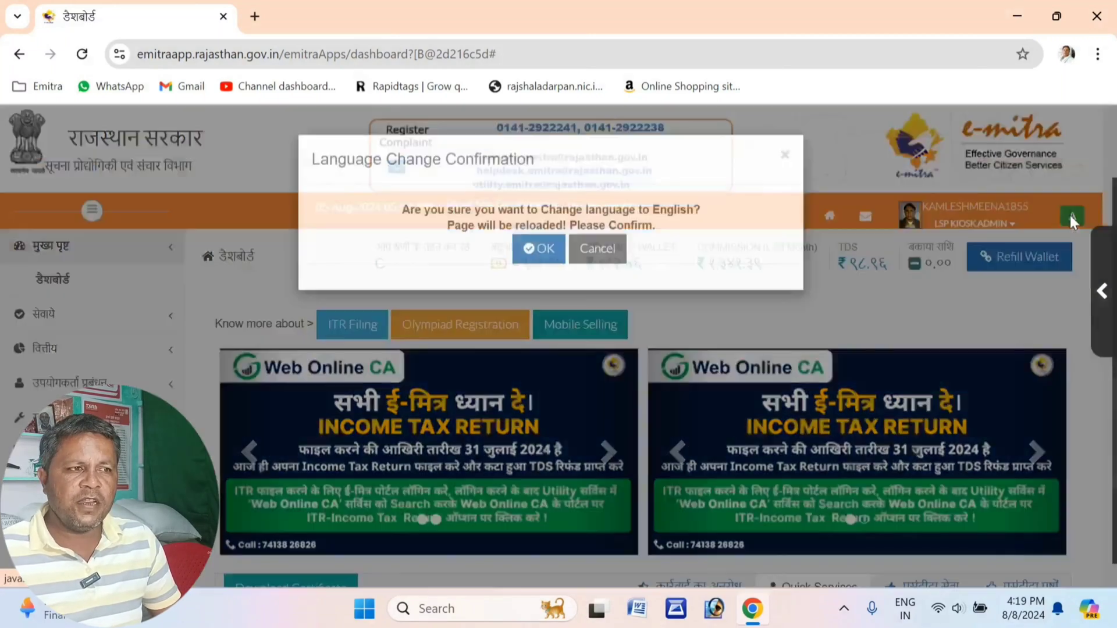
left_click(533, 274)
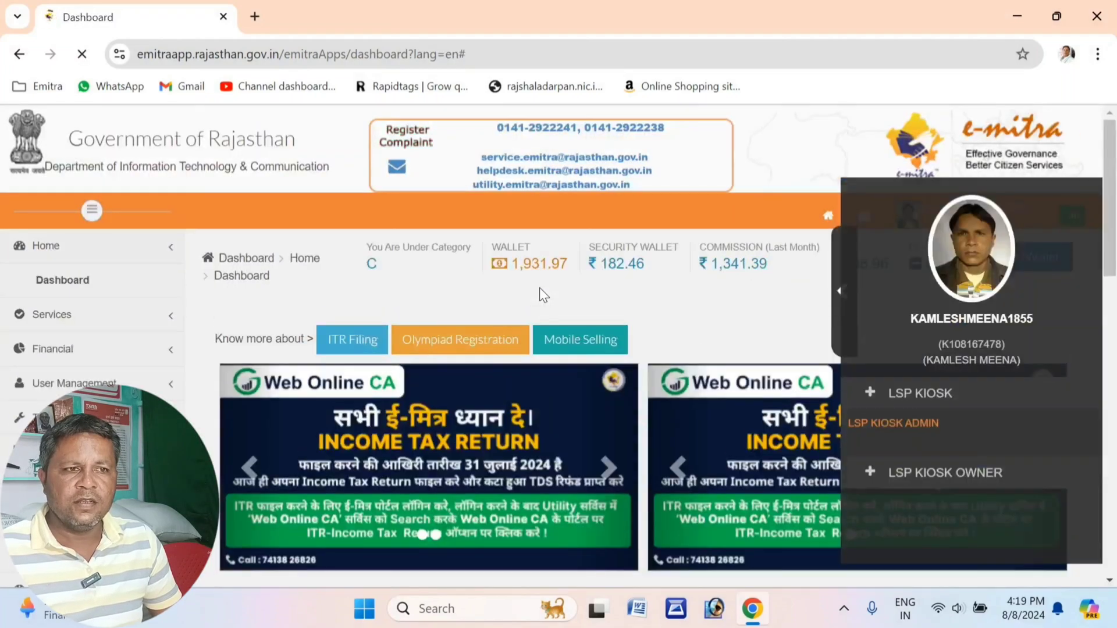
scroll(539, 287, "down", 4)
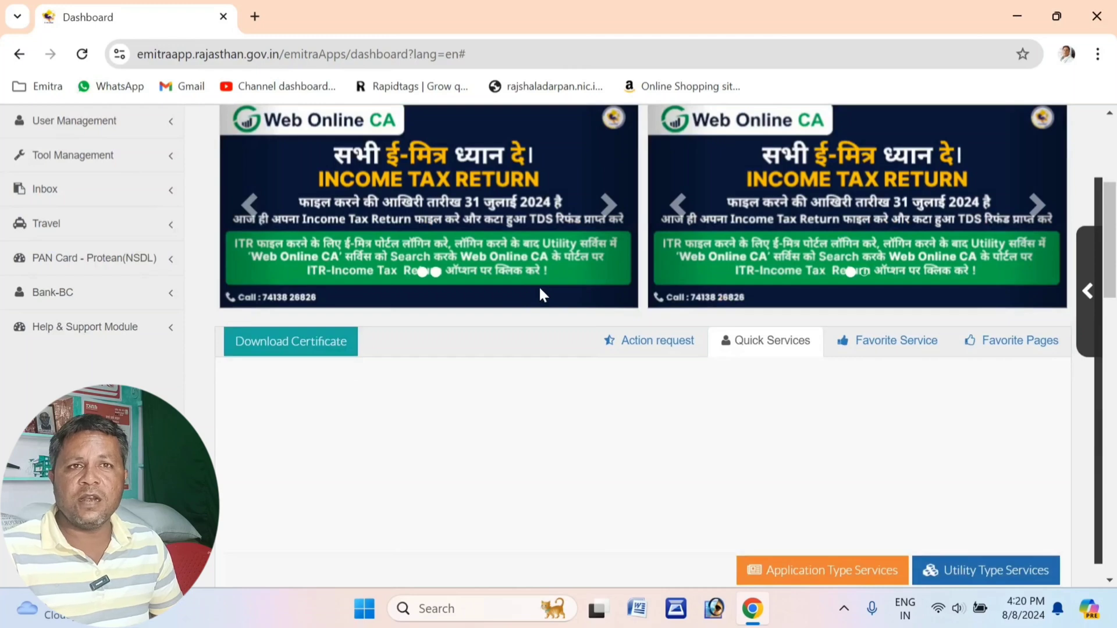
scroll(610, 342, "down", 5)
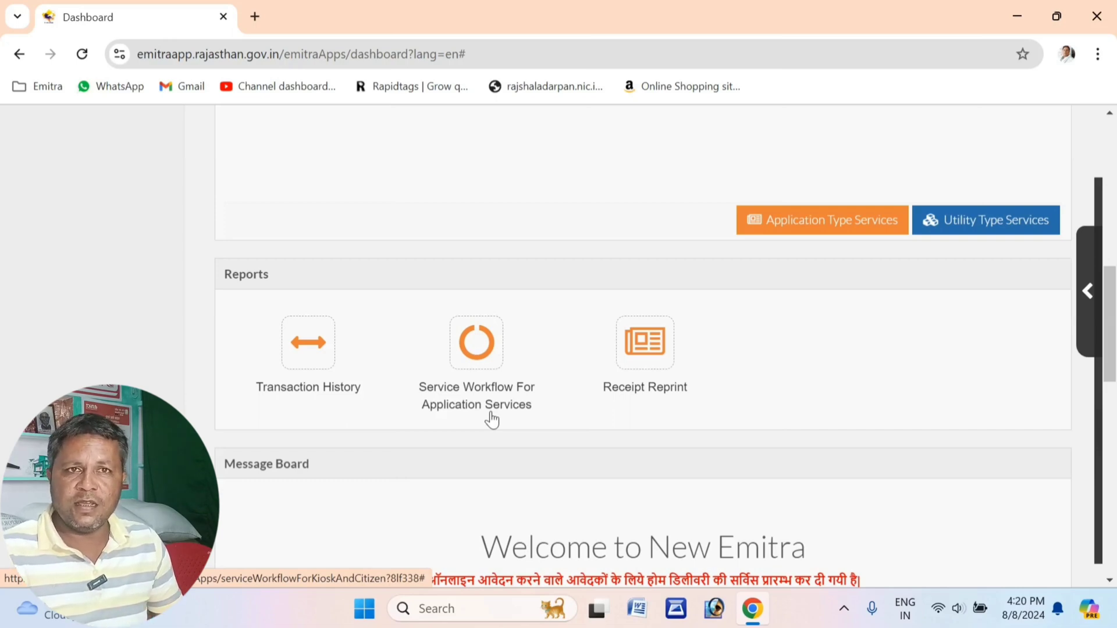
- Fetch the Service Workflow for Application Services from 08/08/2024 to 08/08/2024
left_click(479, 370)
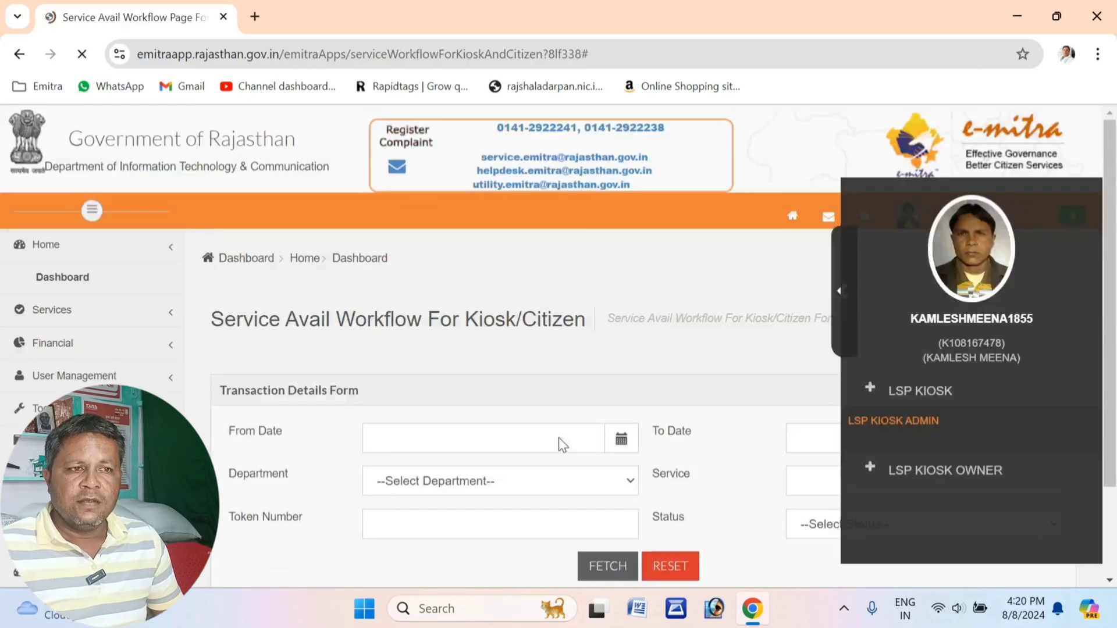
left_click(559, 437)
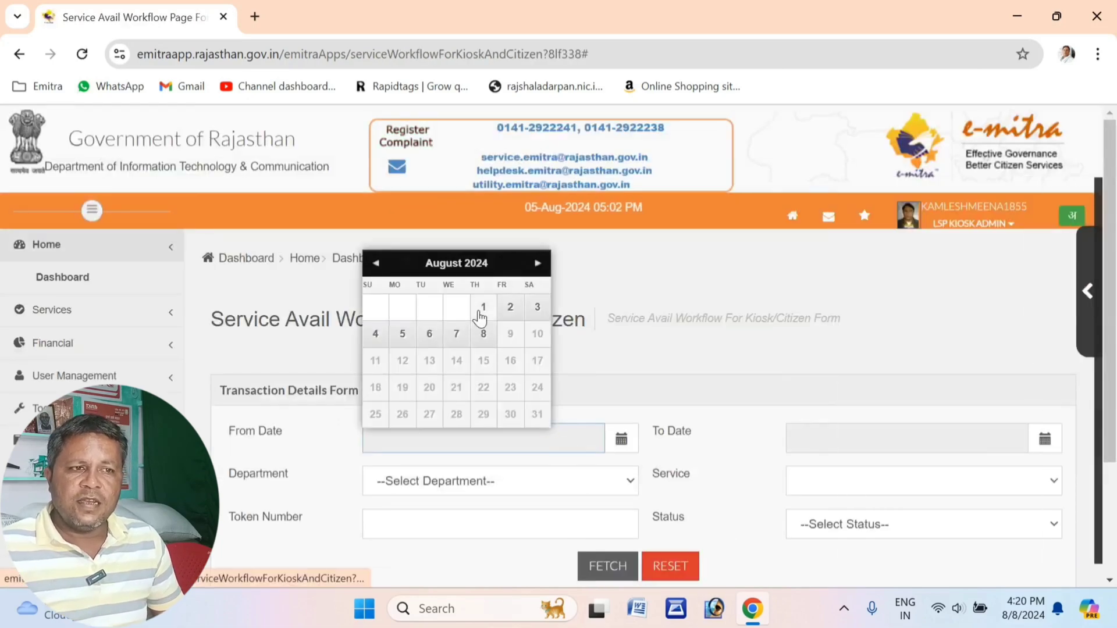
left_click(479, 342)
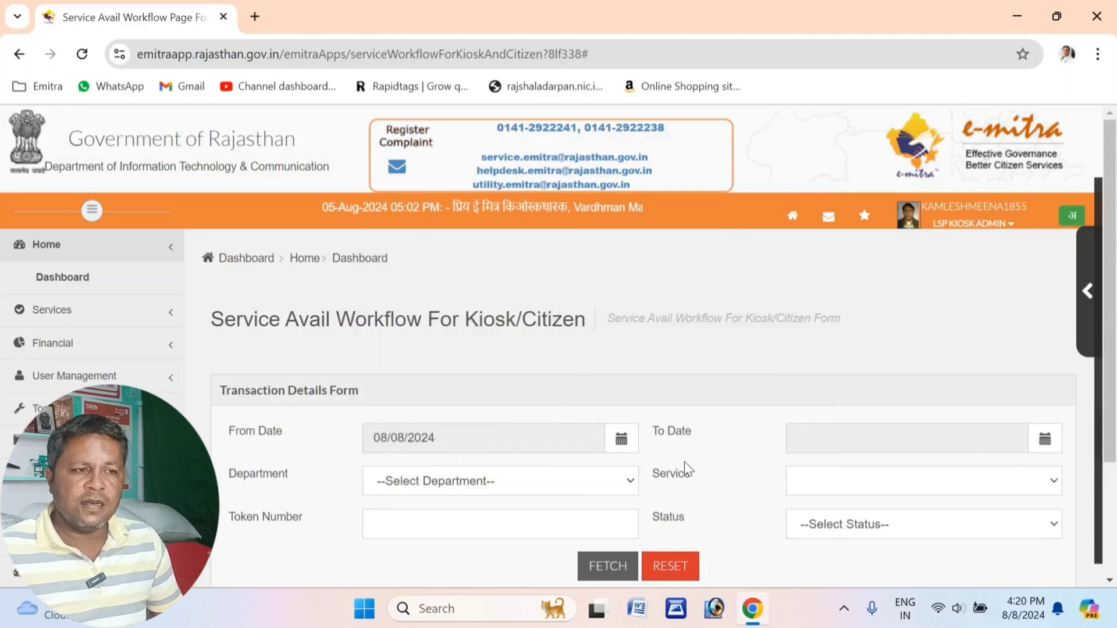
left_click(823, 438)
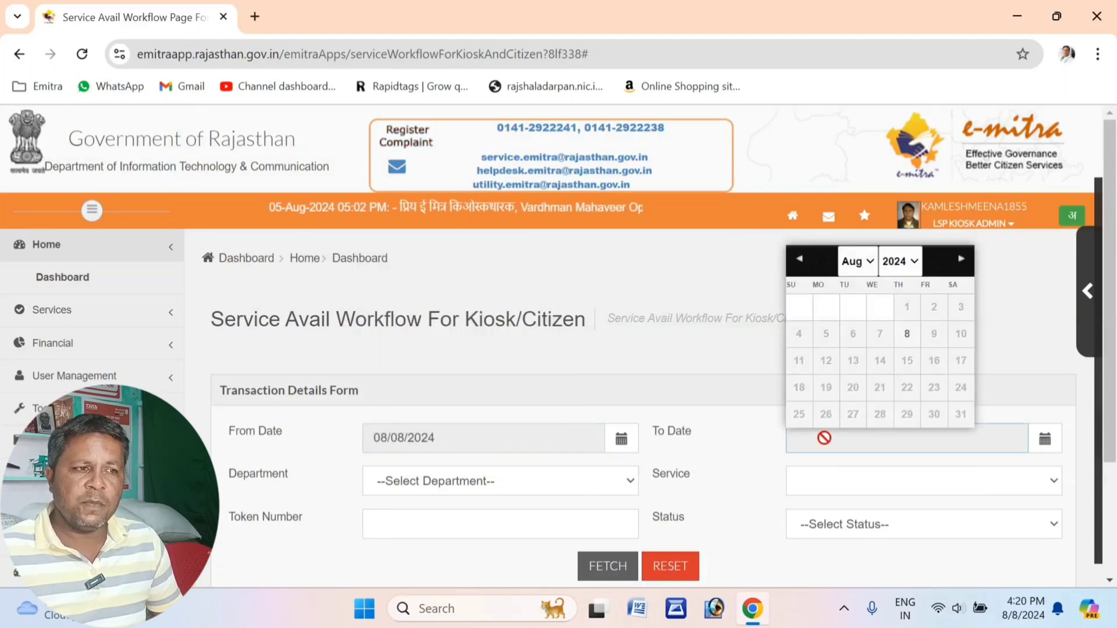
left_click(907, 333)
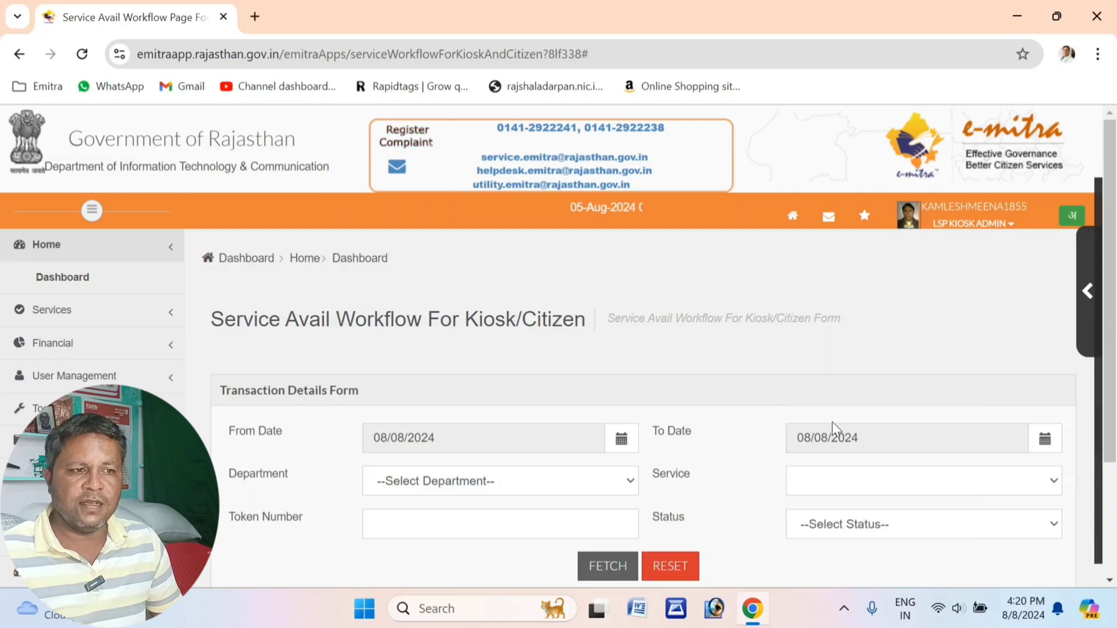
scroll(665, 439, "down", 3)
left_click(605, 414)
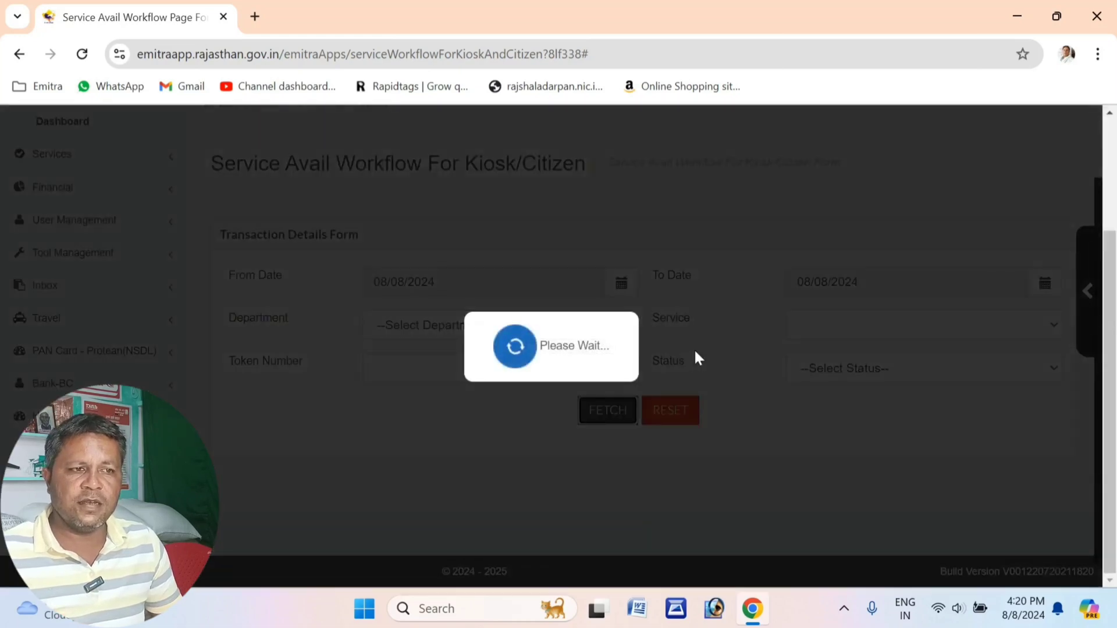
- View the Action History of the SC/ST application marked APPLICATION SUBMITTED
scroll(696, 357, "down", 5)
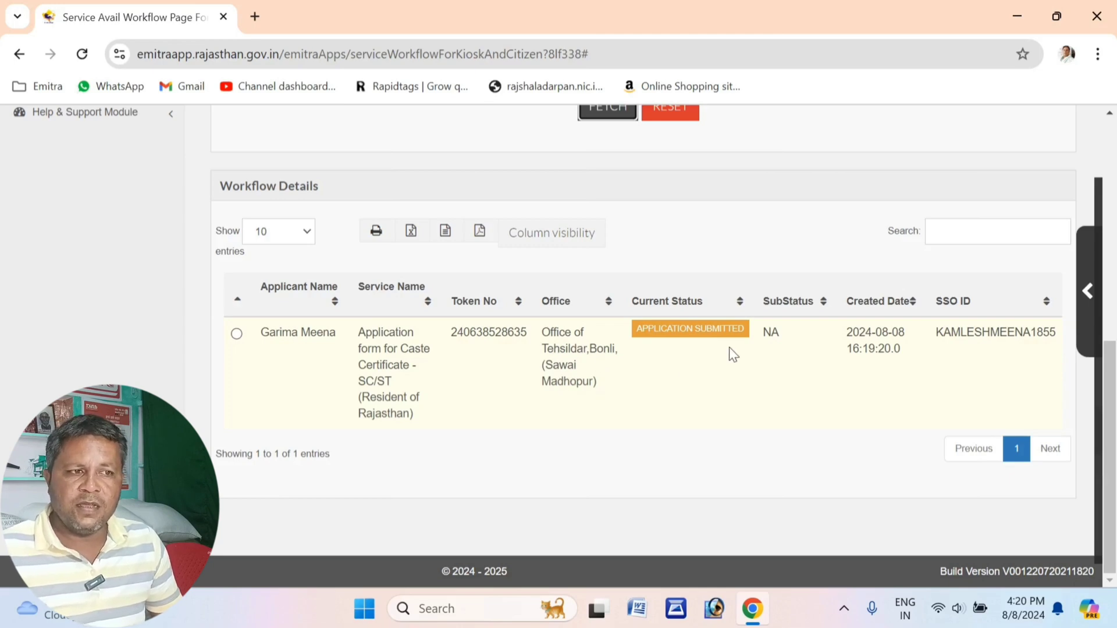
scroll(734, 357, "up", 2)
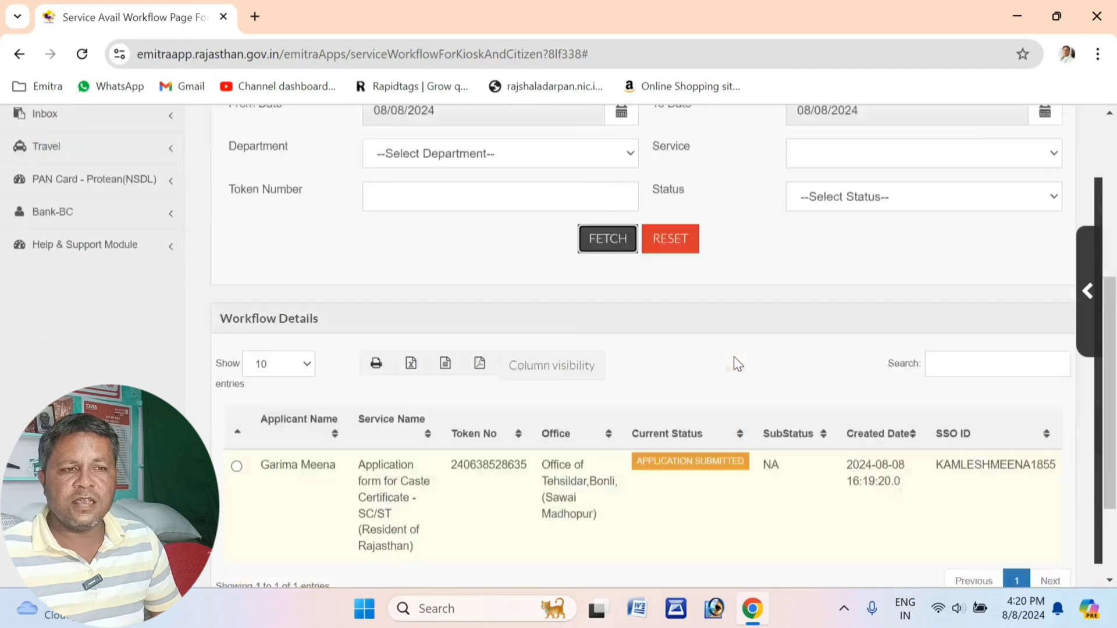
scroll(313, 375, "down", 3)
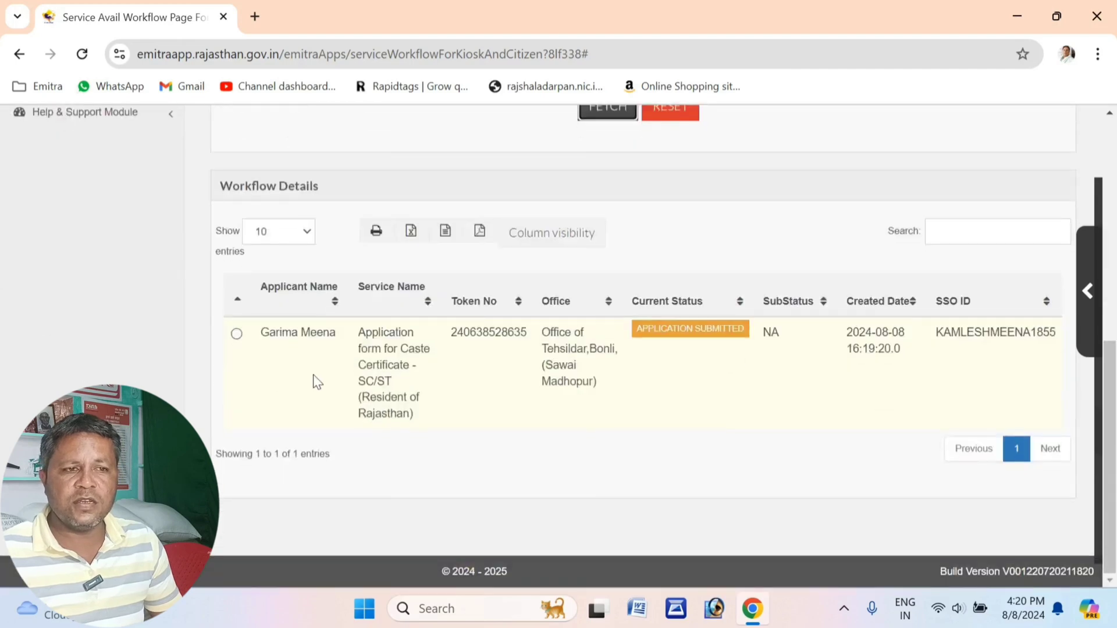
left_click(237, 336)
scroll(515, 393, "down", 3)
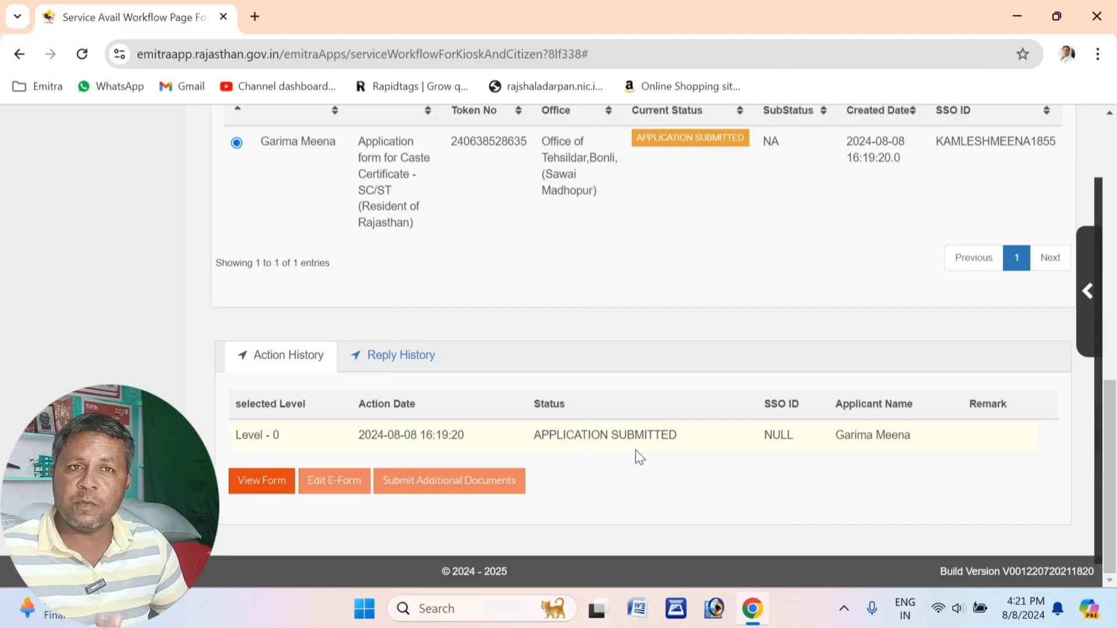
scroll(635, 450, "up", 10)
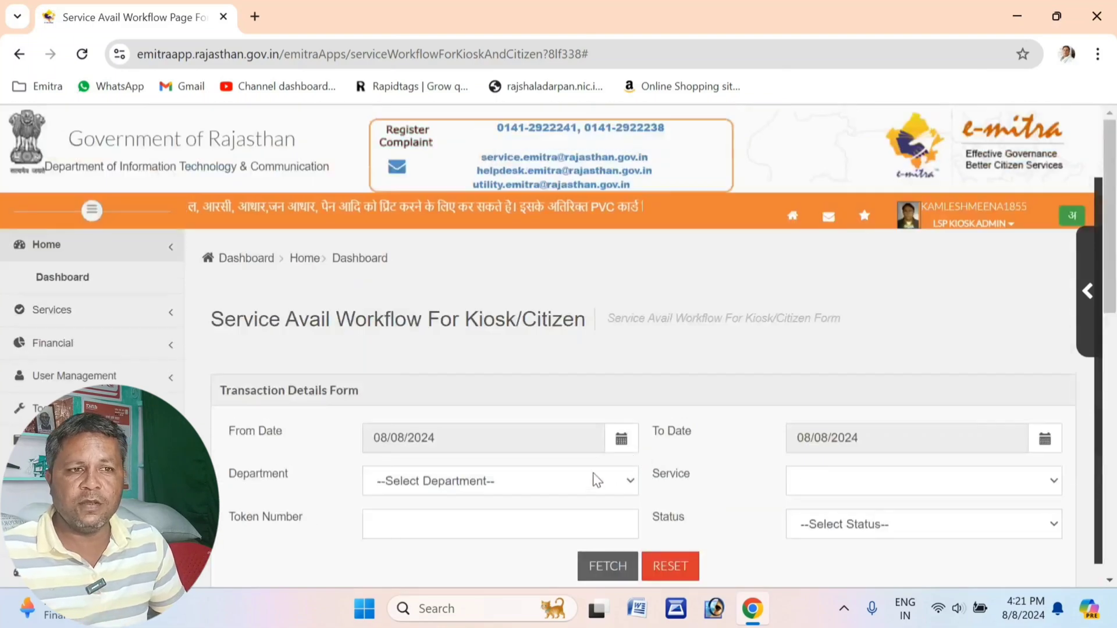
- Fetch the Service Workflow again for 21/07/2024 to 31/07/2024
left_click(247, 259)
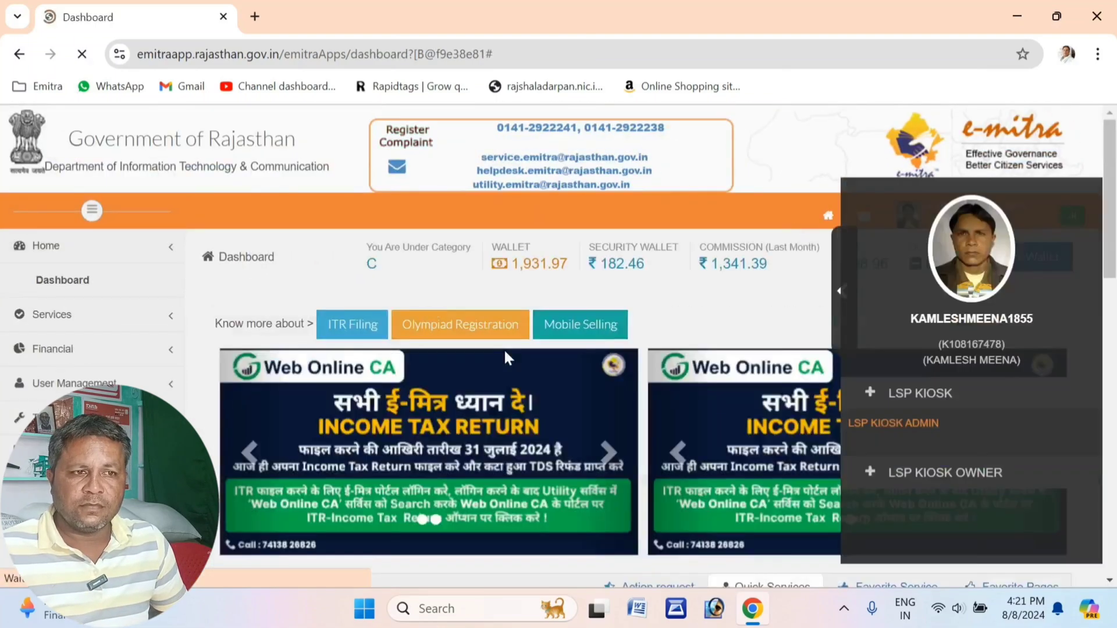
scroll(504, 350, "down", 10)
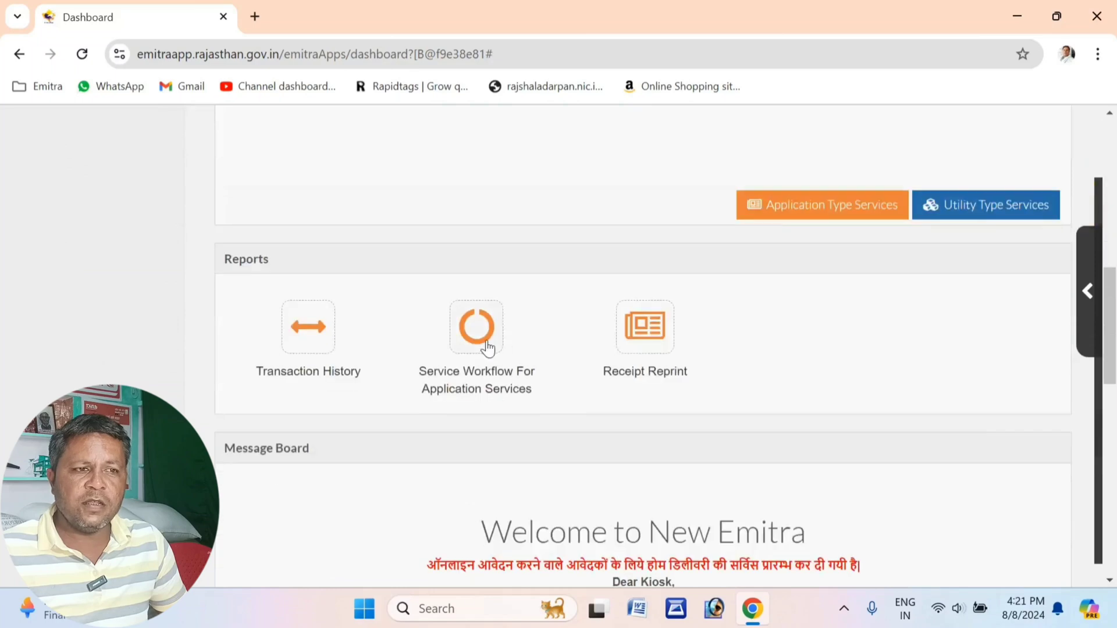
left_click(528, 377)
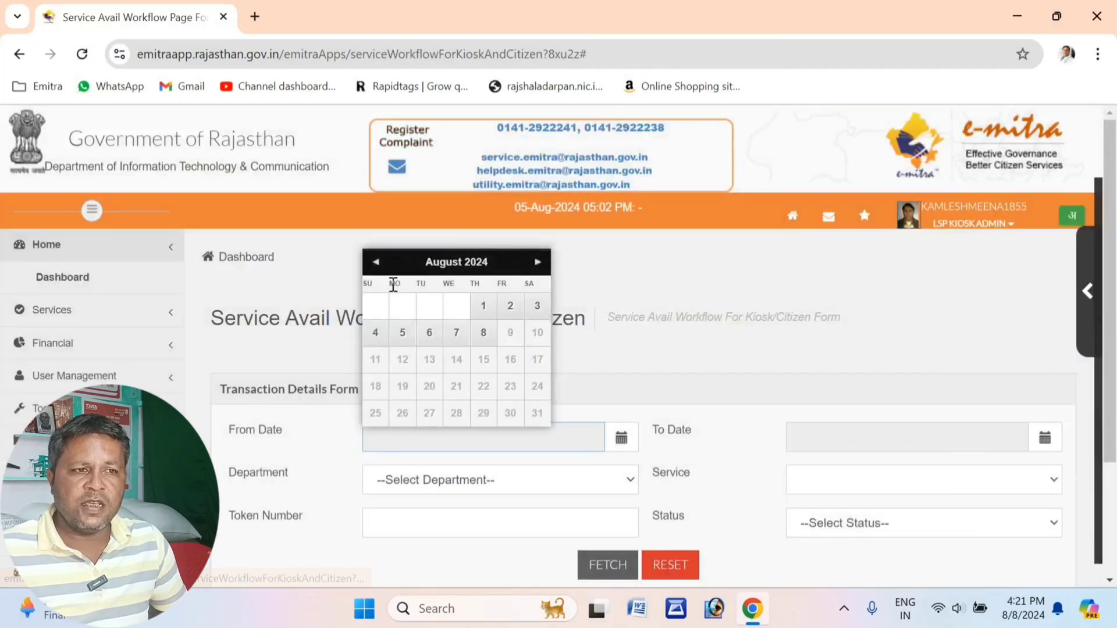
left_click(375, 263)
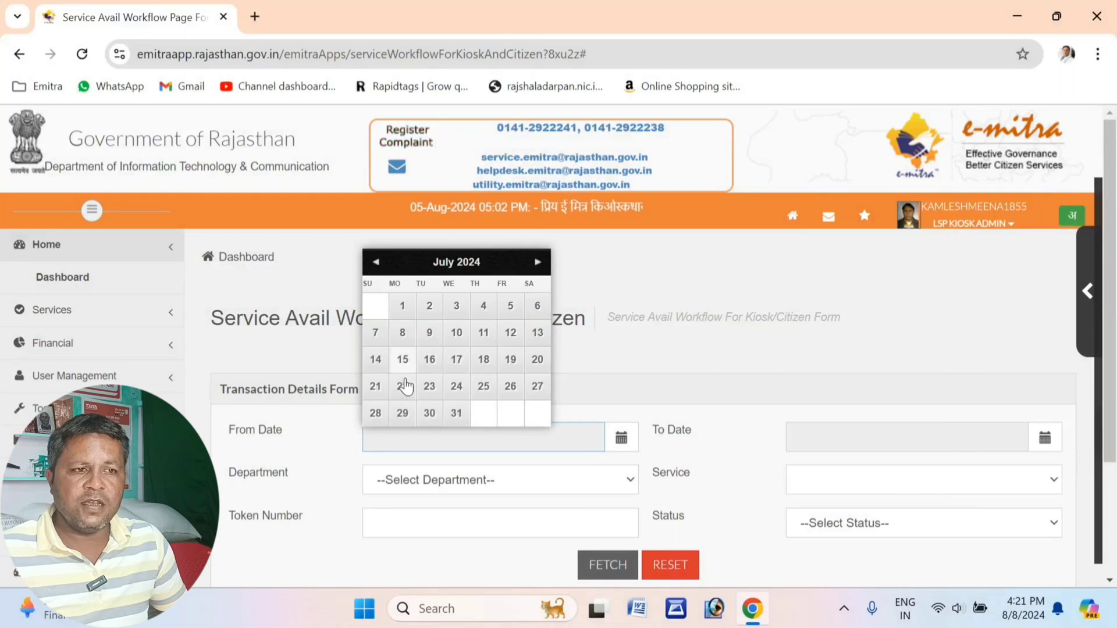
left_click(376, 387)
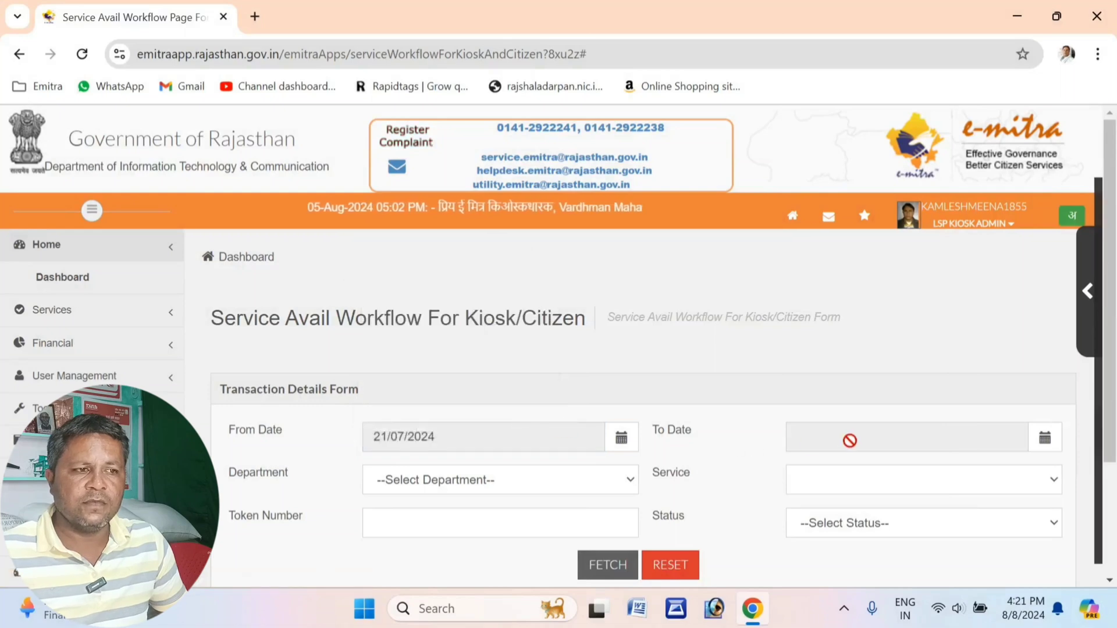
left_click(868, 434)
left_click(800, 258)
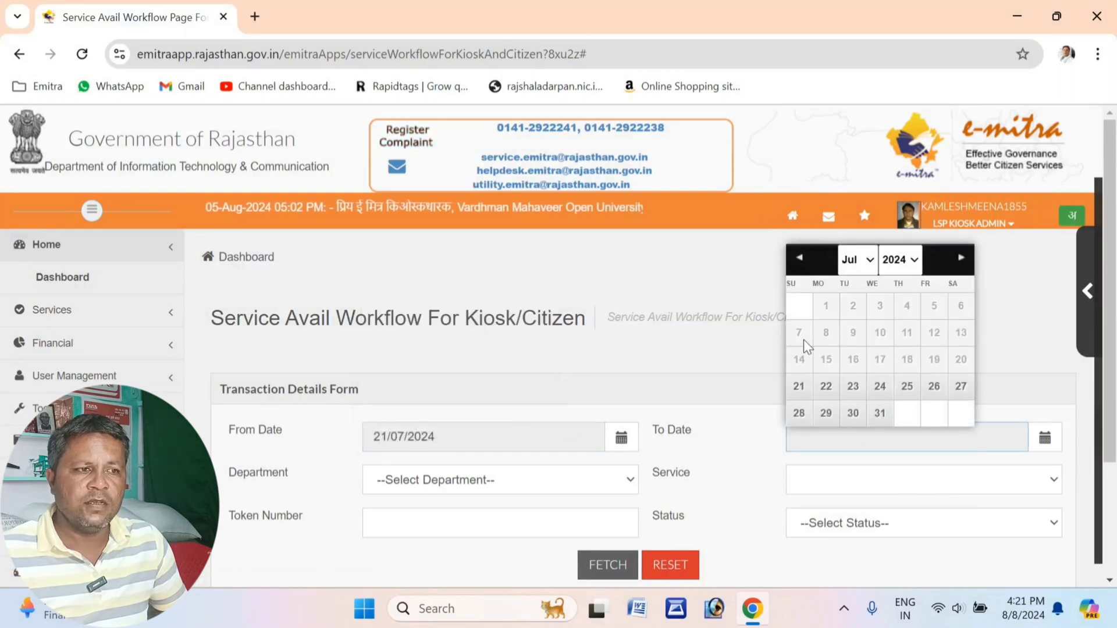
left_click(879, 414)
scroll(774, 453, "down", 1)
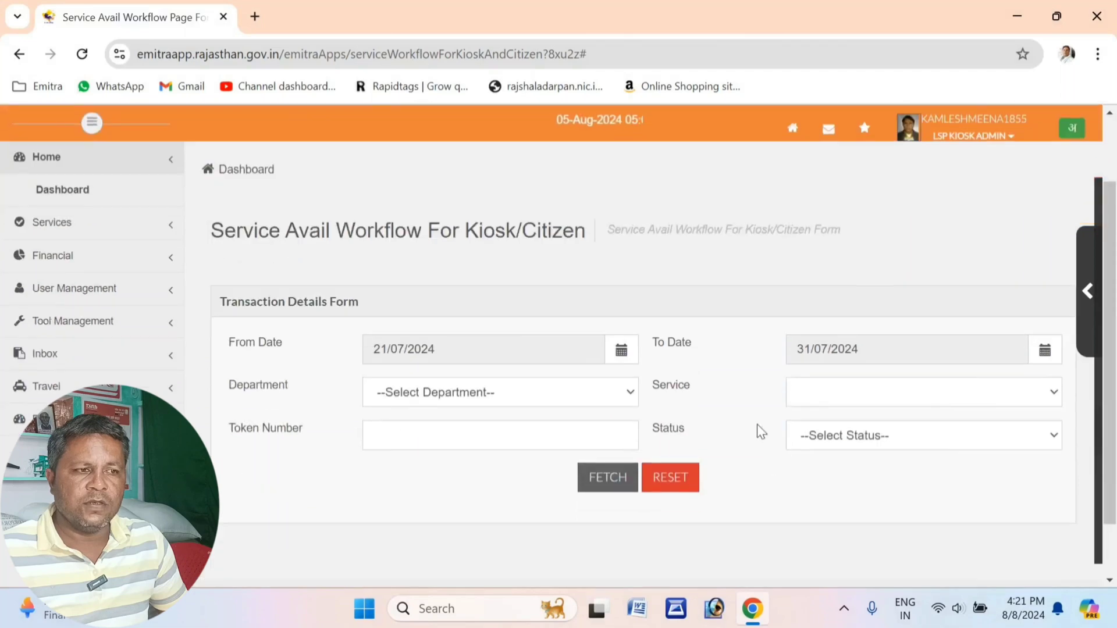
left_click(624, 482)
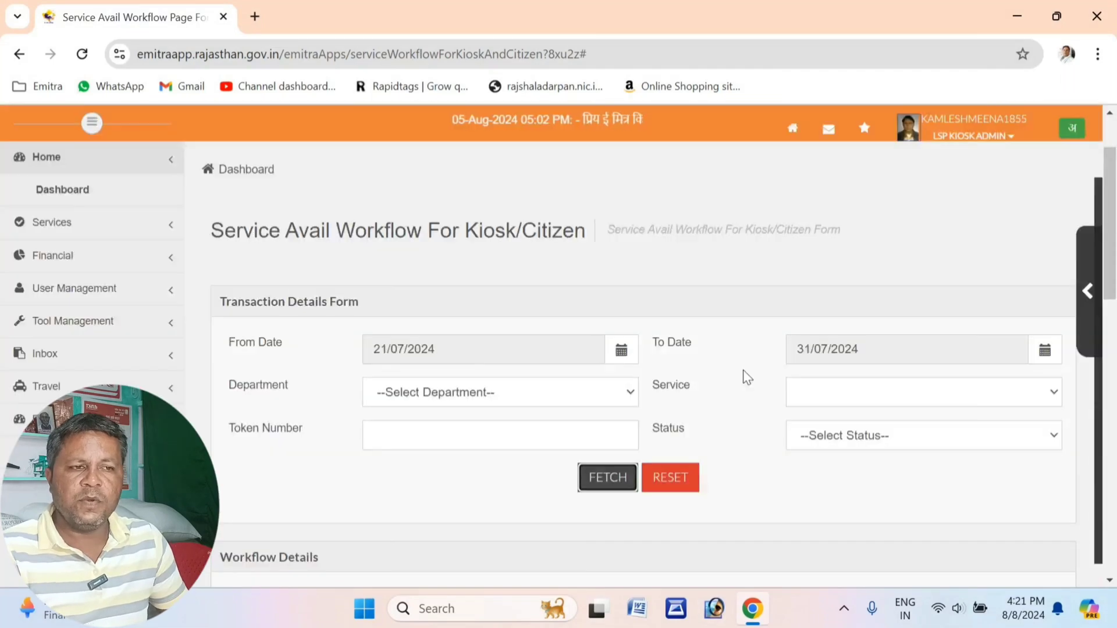
- View the Action History of an approved SC/ST caste certificate application
scroll(746, 379, "down", 1)
scroll(745, 381, "down", 10)
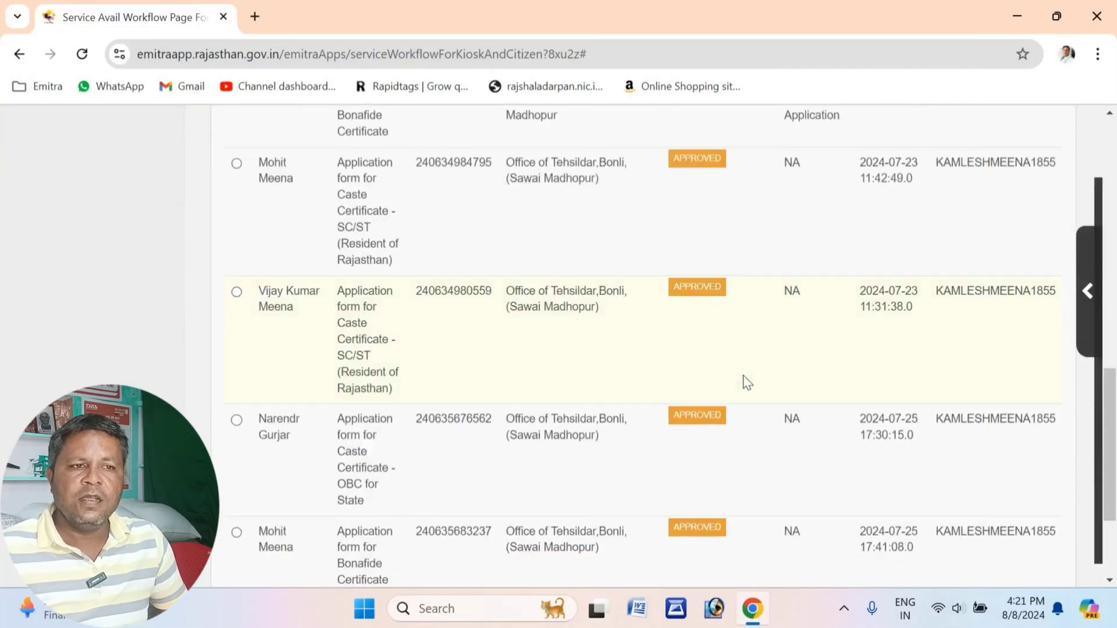
left_click(236, 293)
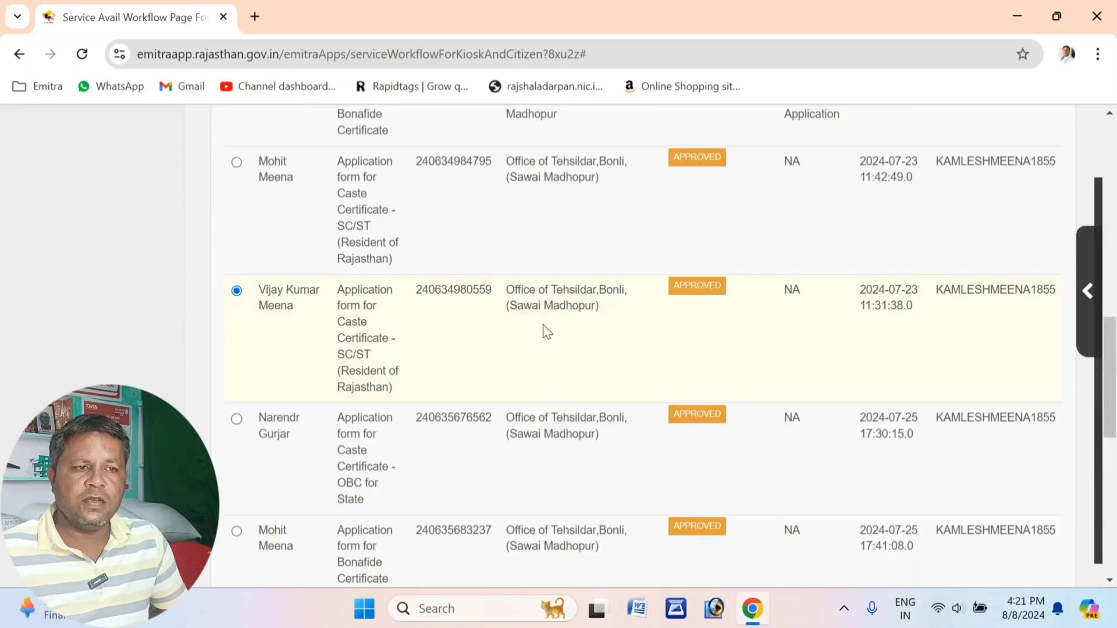
scroll(544, 328, "down", 8)
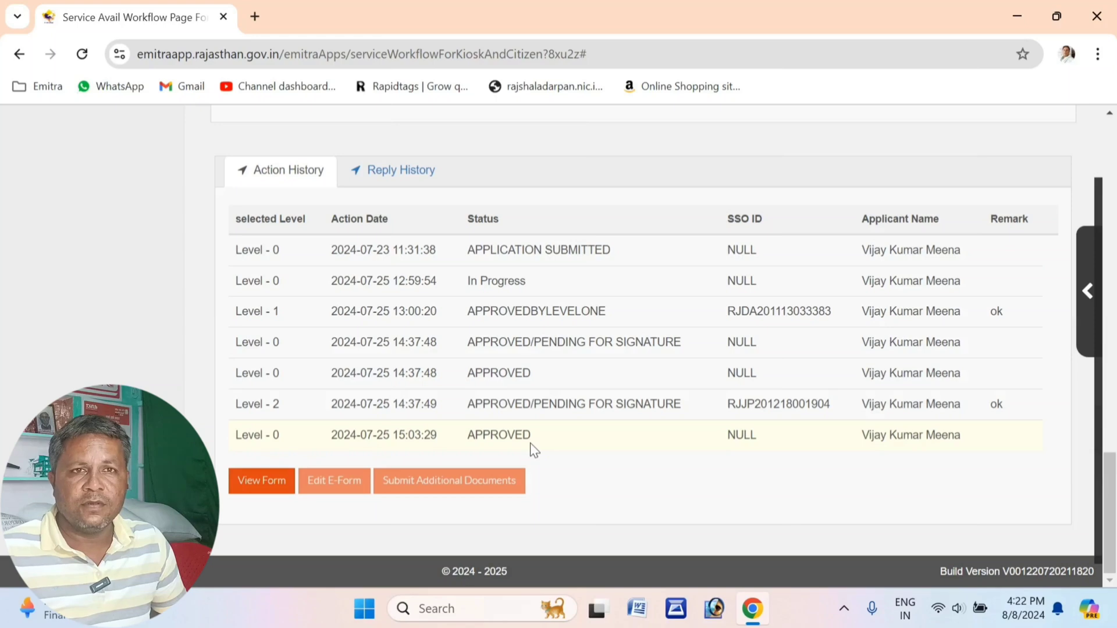
scroll(534, 449, "up", 15)
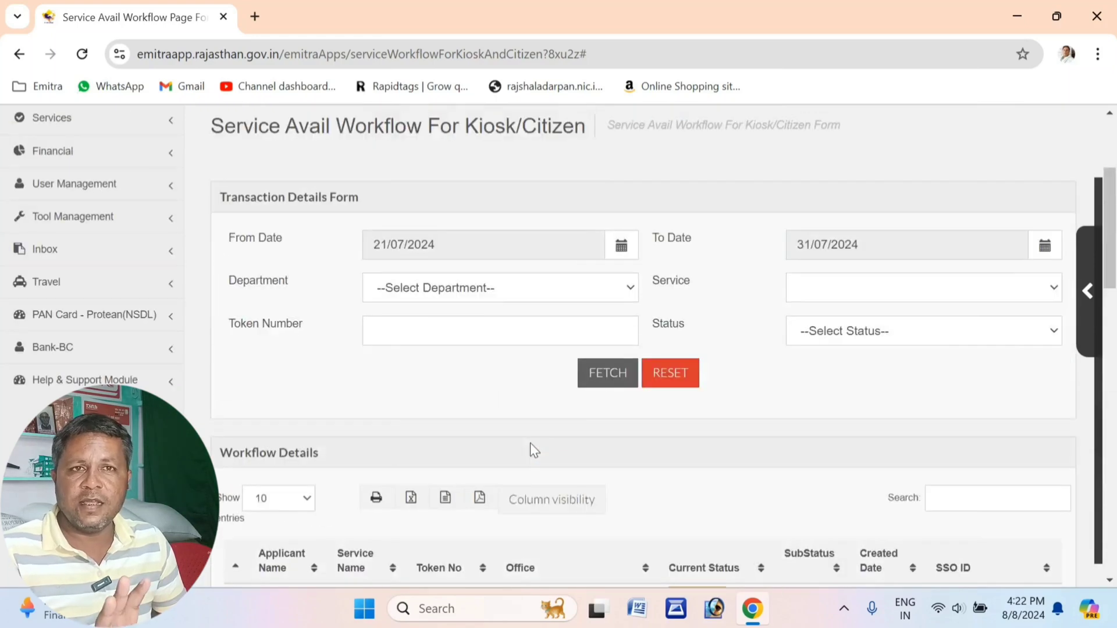